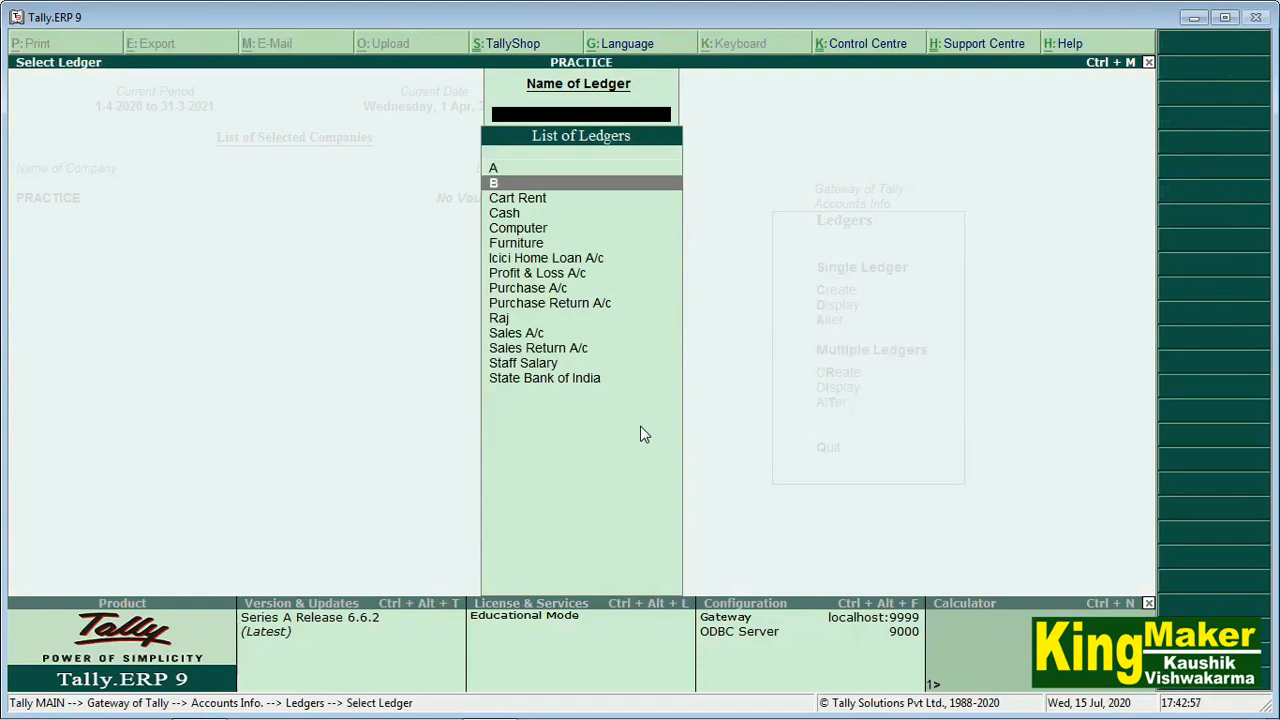
Step: Look through the company's existing ledgers in the ledger selection list
key(Down)
key(Down)
key(Down)
key(Down)
key(Down)
key(Down)
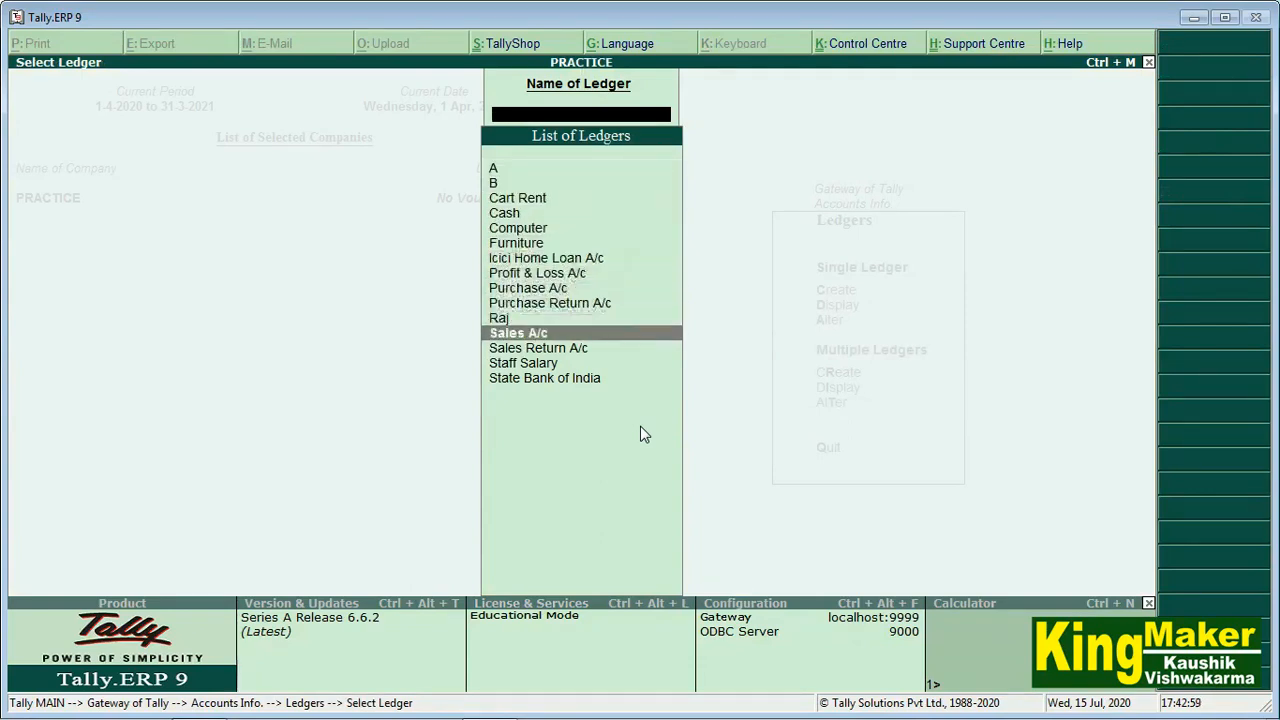
key(Up)
key(Up)
key(Up)
key(Up)
key(Up)
key(Up)
key(Up)
key(Up)
key(Up)
key(Up)
key(Up)
key(Up)
key(Up)
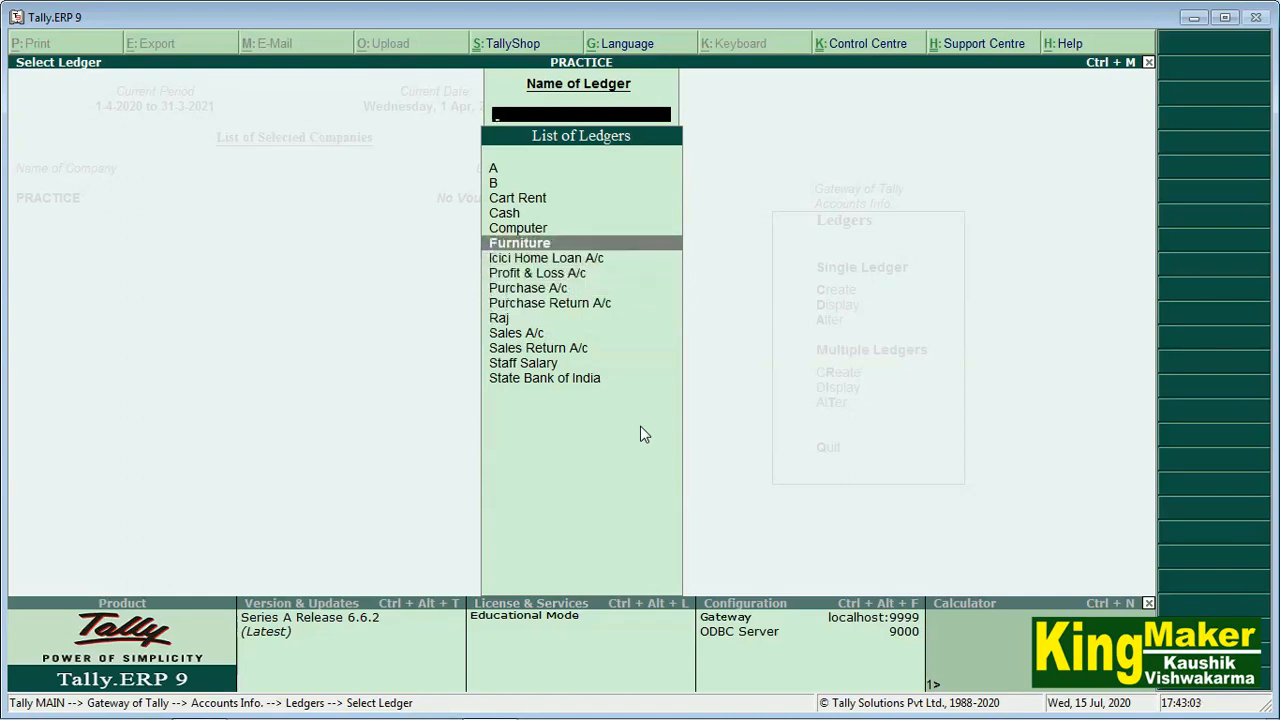
key(Down)
key(Down)
key(Down)
key(Down)
key(Down)
key(Down)
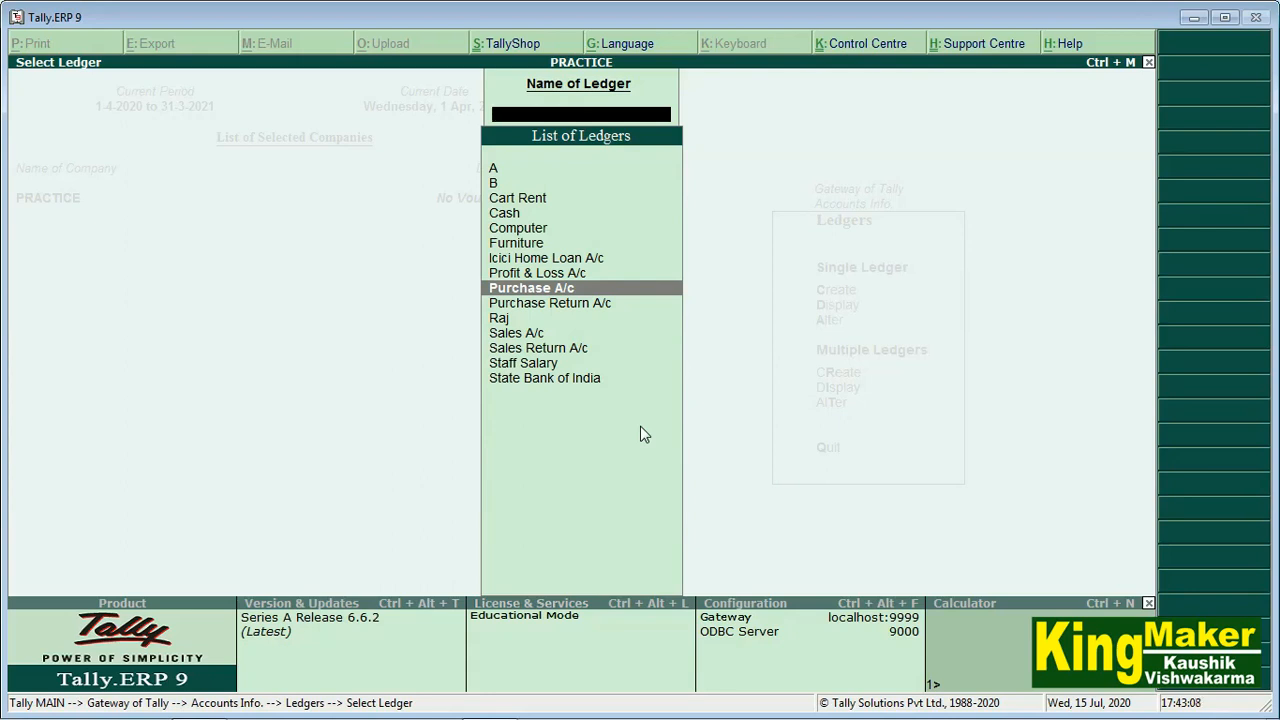
Step: Leave the ledger selection and start a new purchase accounting voucher in voucher mode
key(Escape)
key(Escape)
key(Escape)
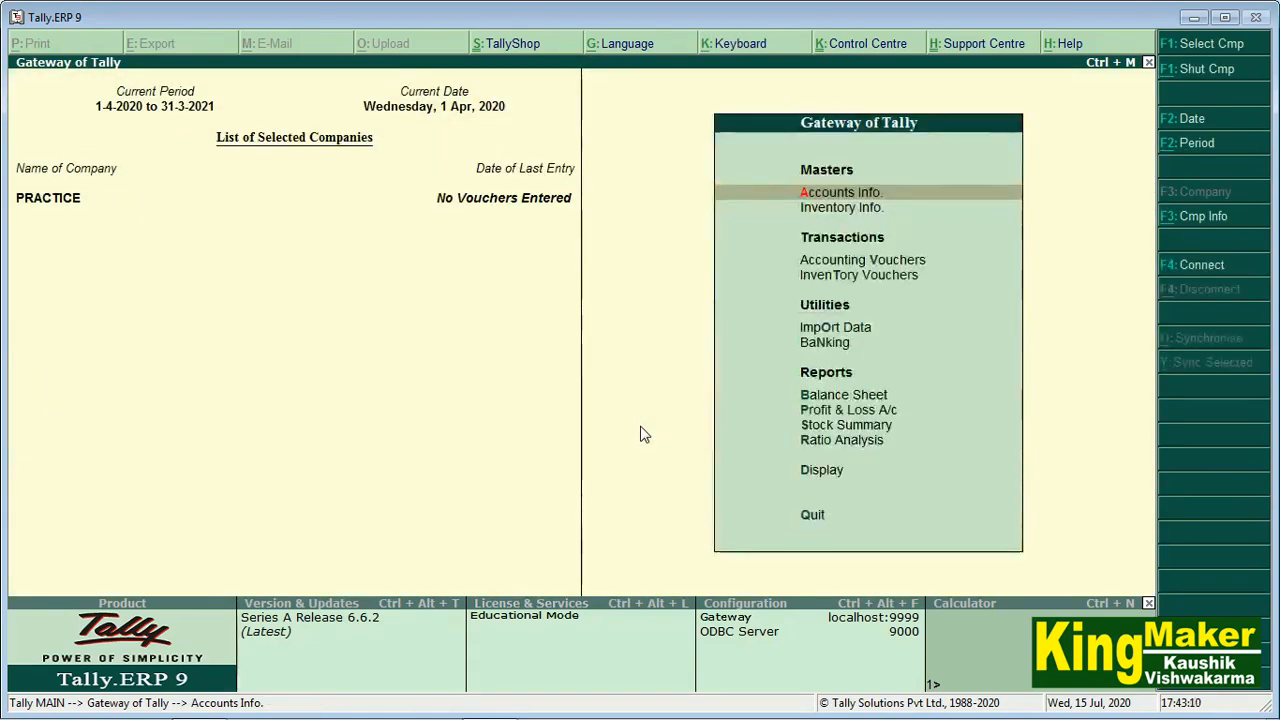
key(Down)
key(Down)
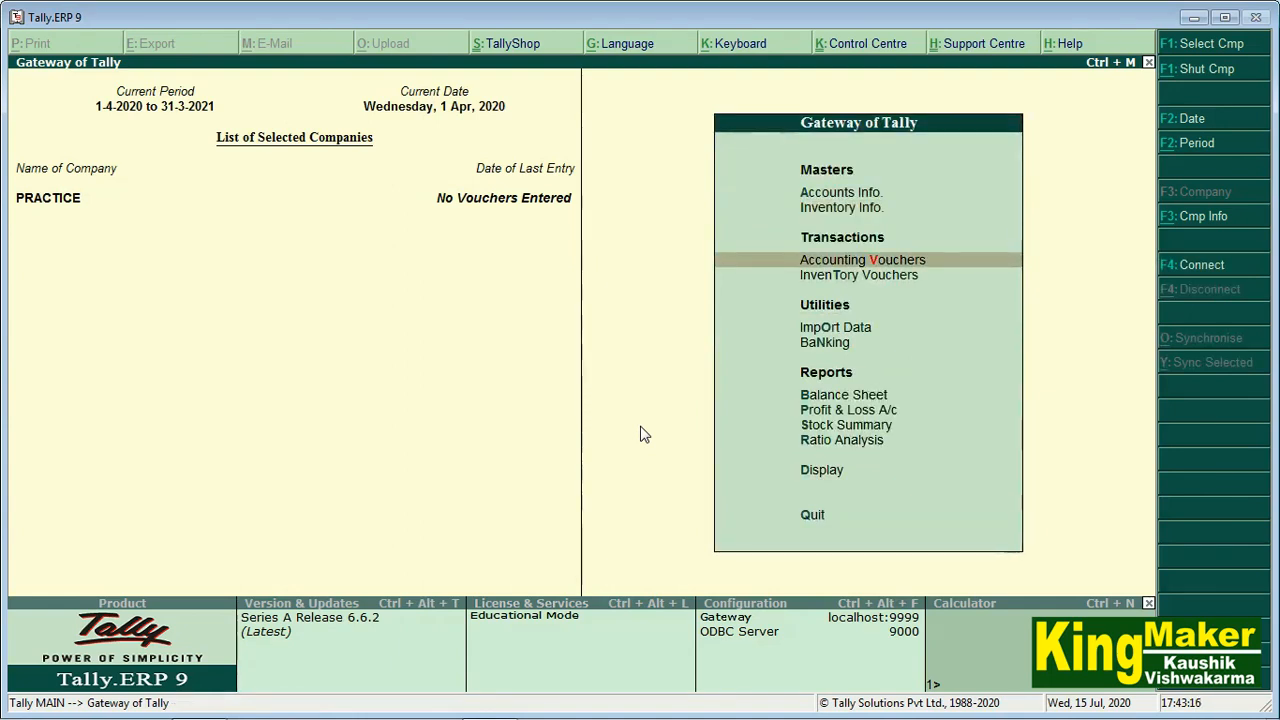
key(Return)
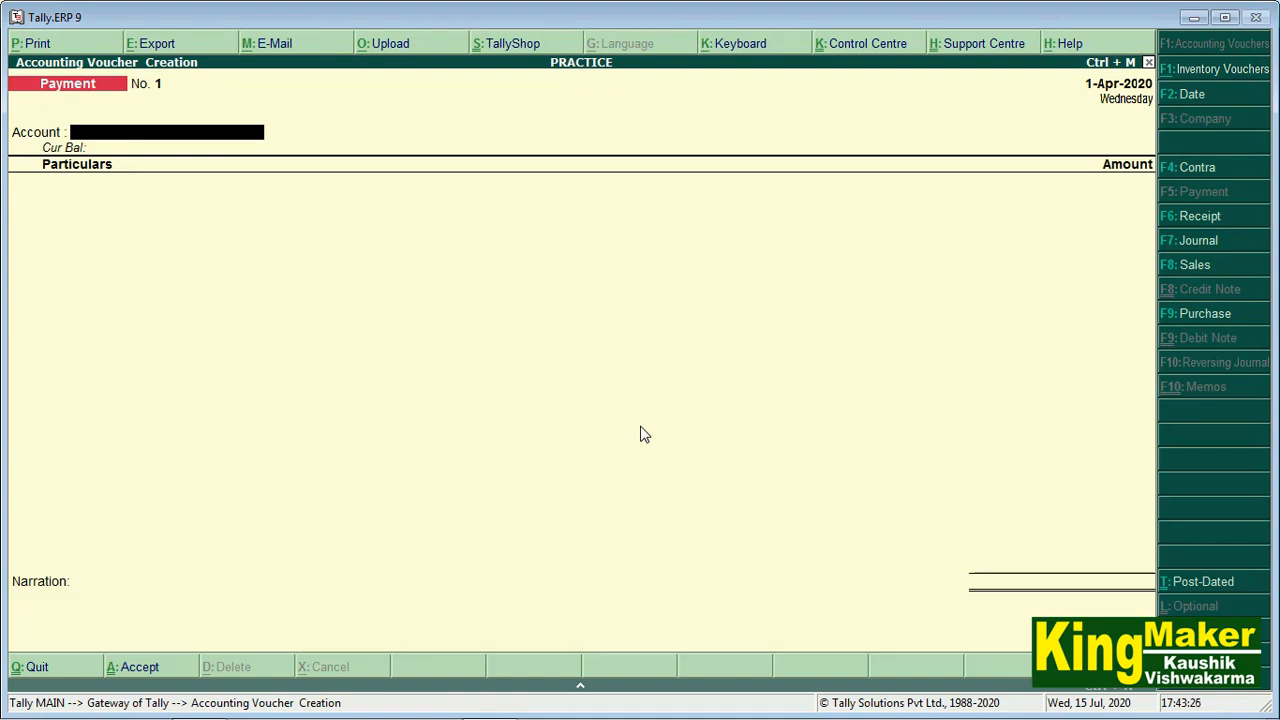
click(1193, 318)
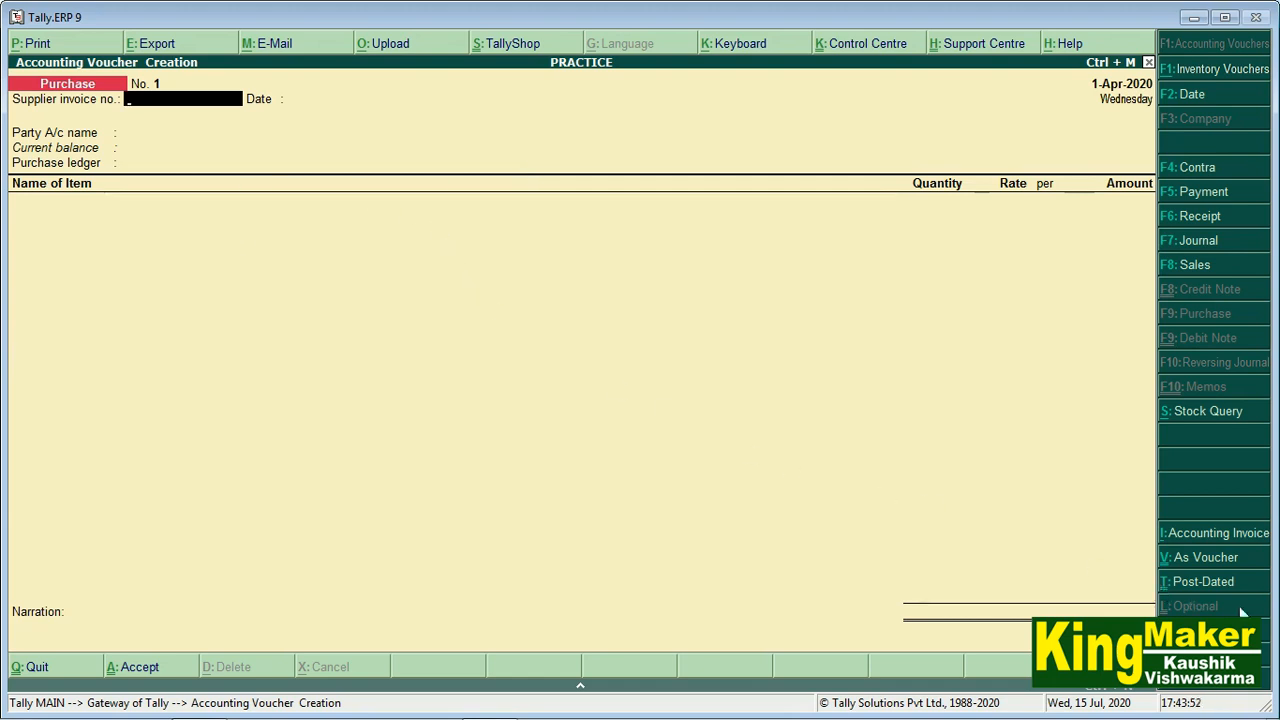
click(1207, 558)
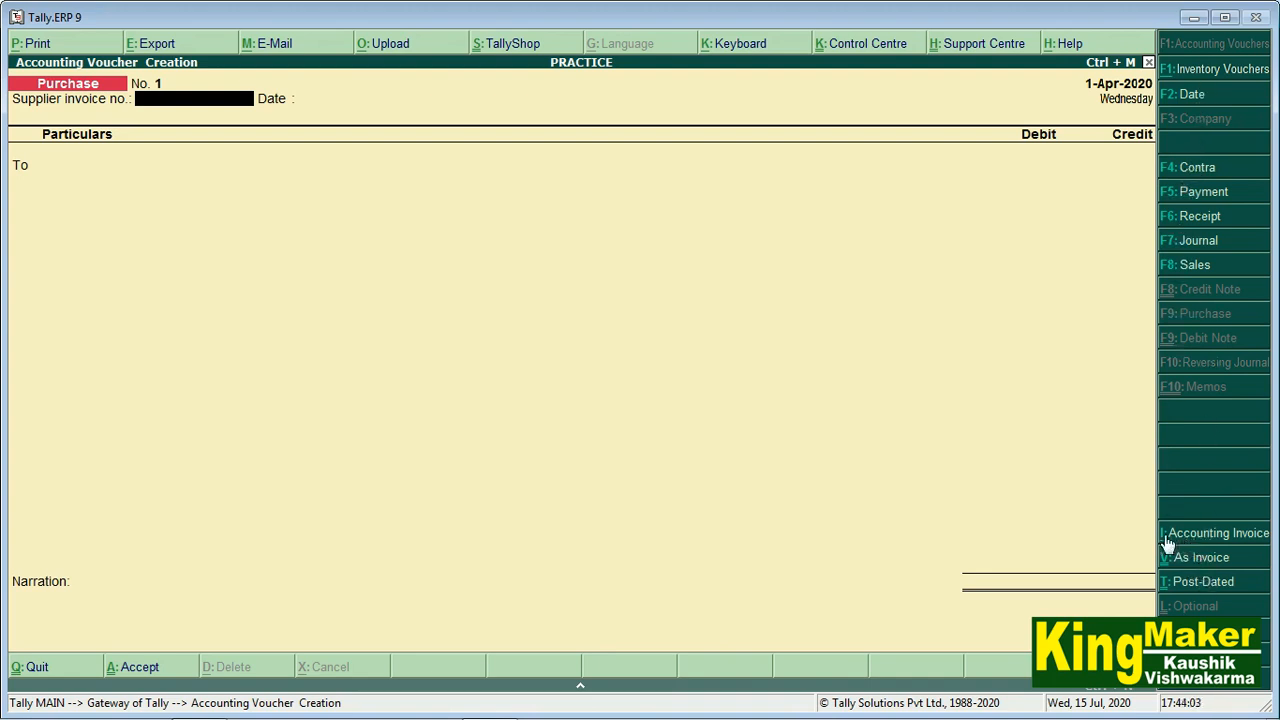
Step: Cycle the purchase voucher through the accounting invoice and item invoice layouts and return it to voucher mode
click(1230, 539)
click(1208, 538)
click(1203, 560)
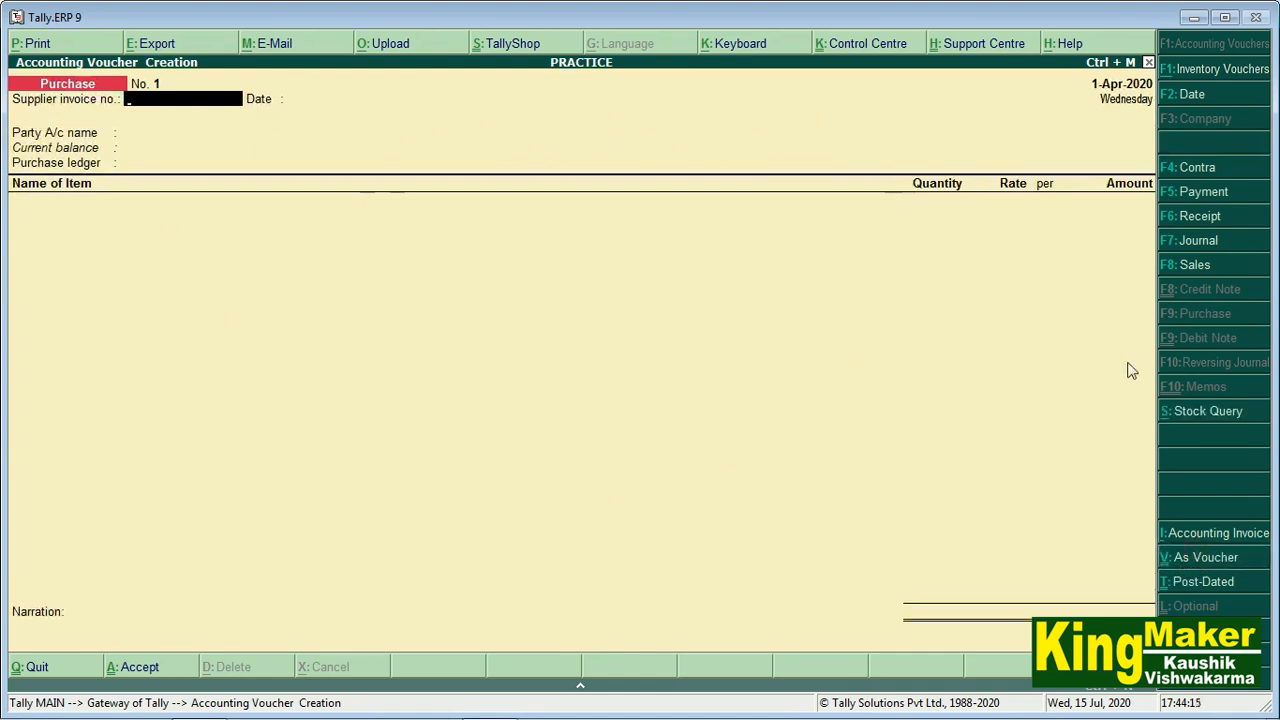
click(1202, 558)
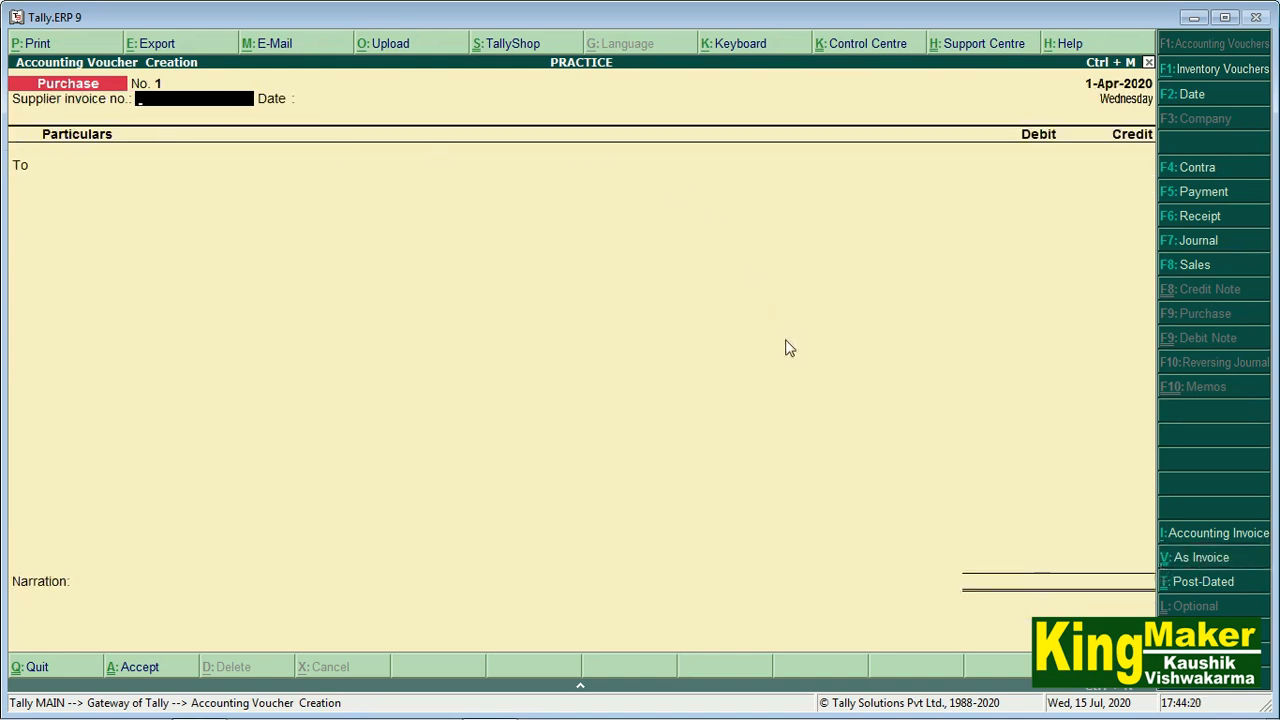
Step: Leave the supplier invoice number and date blank, credit party A, and fill in the supplier's address with Gujarat as the state
key(Return)
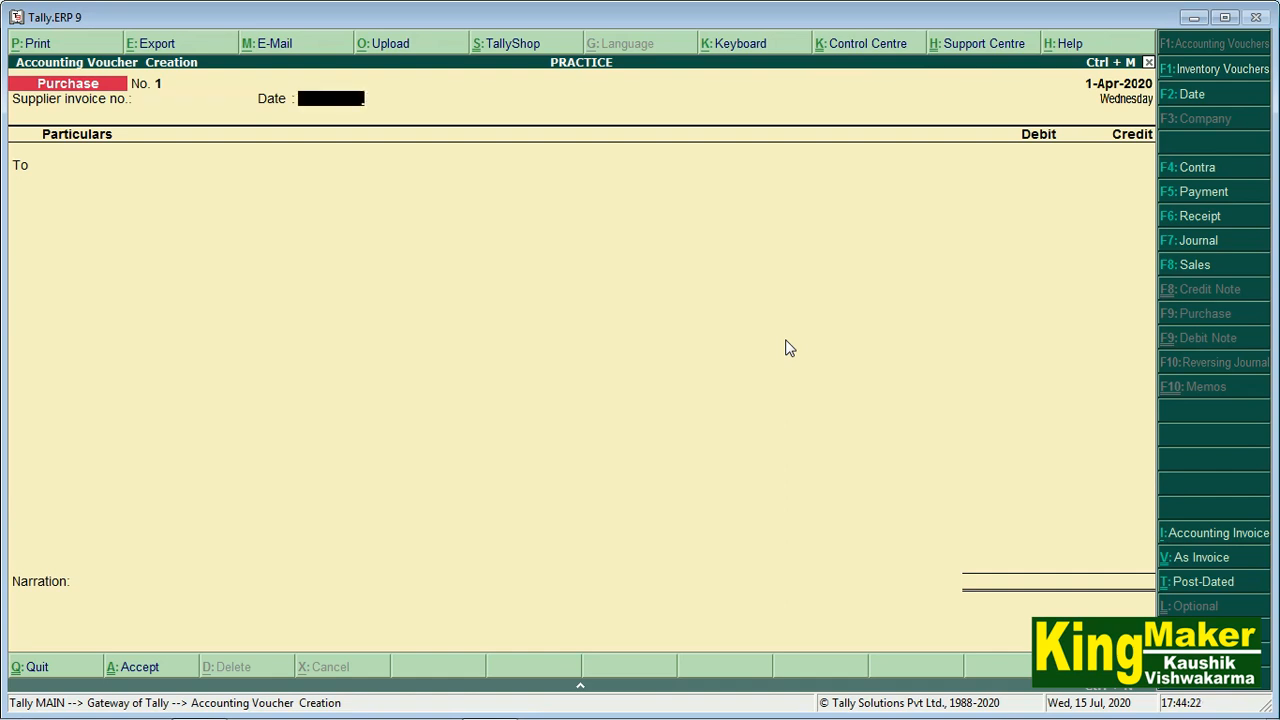
key(Return)
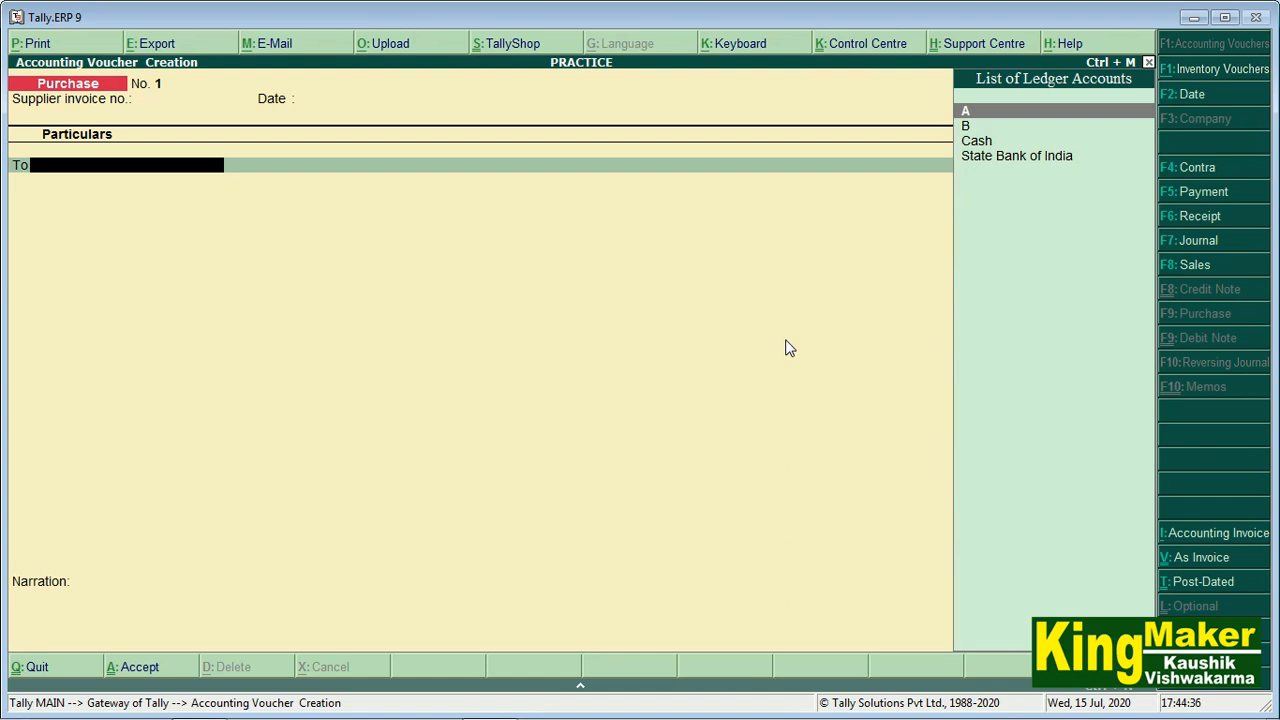
key(Return)
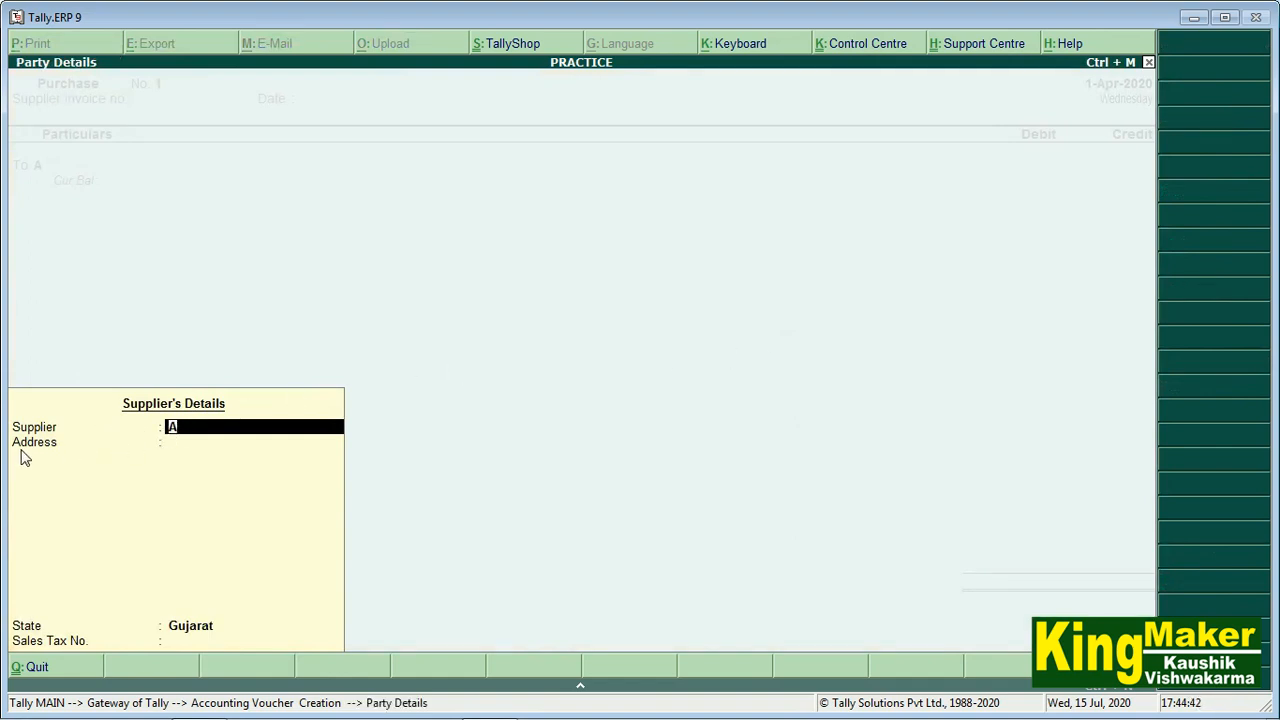
key(Return)
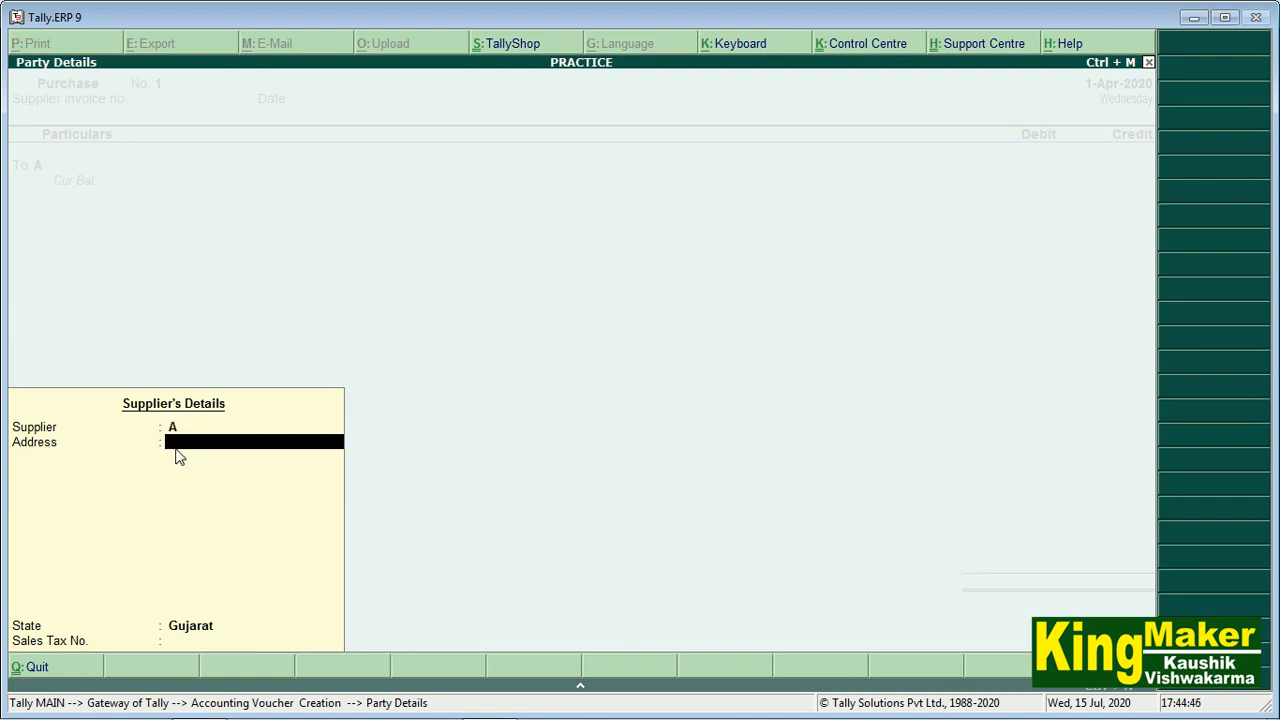
text(naroda)
key(Return)
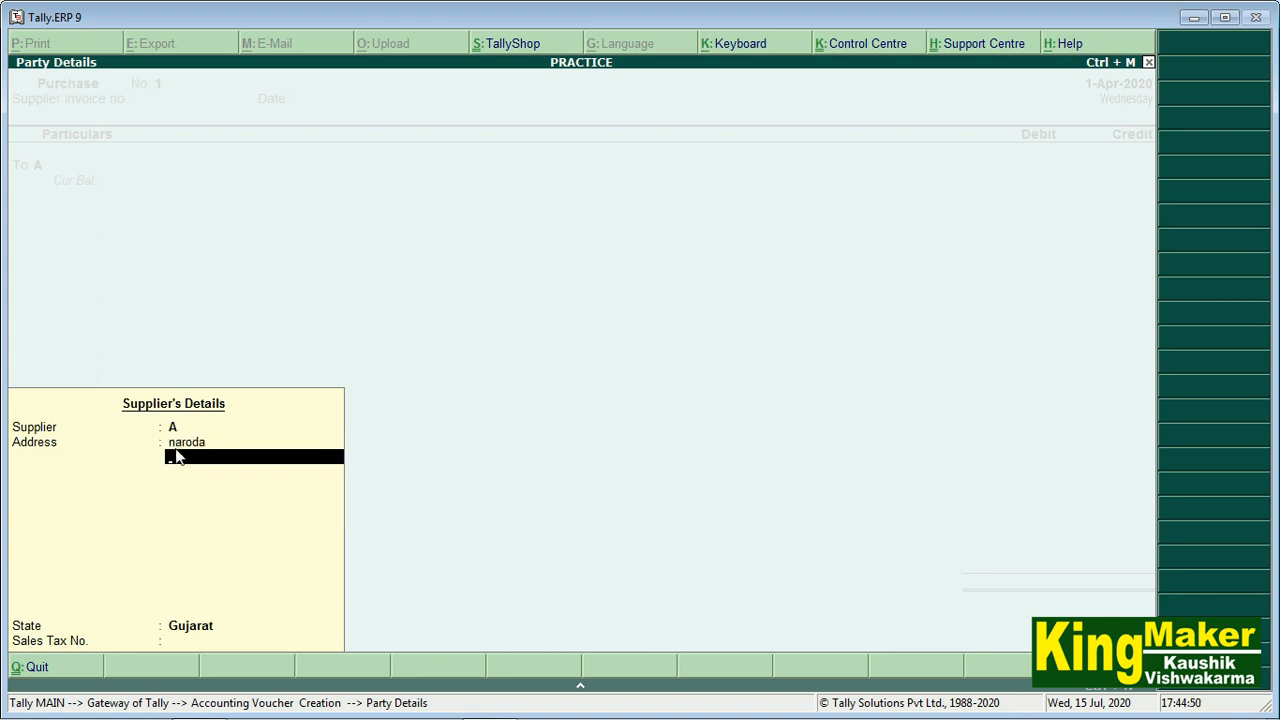
key(Return)
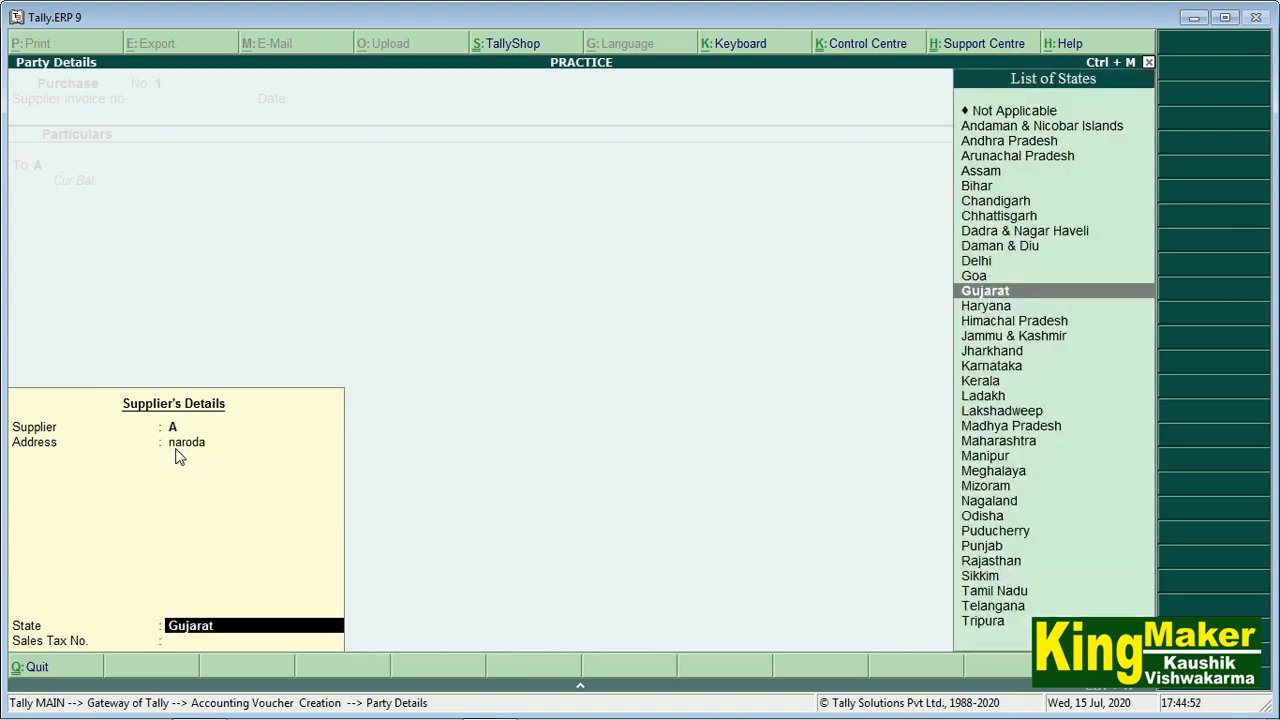
key(Return)
key(Return)
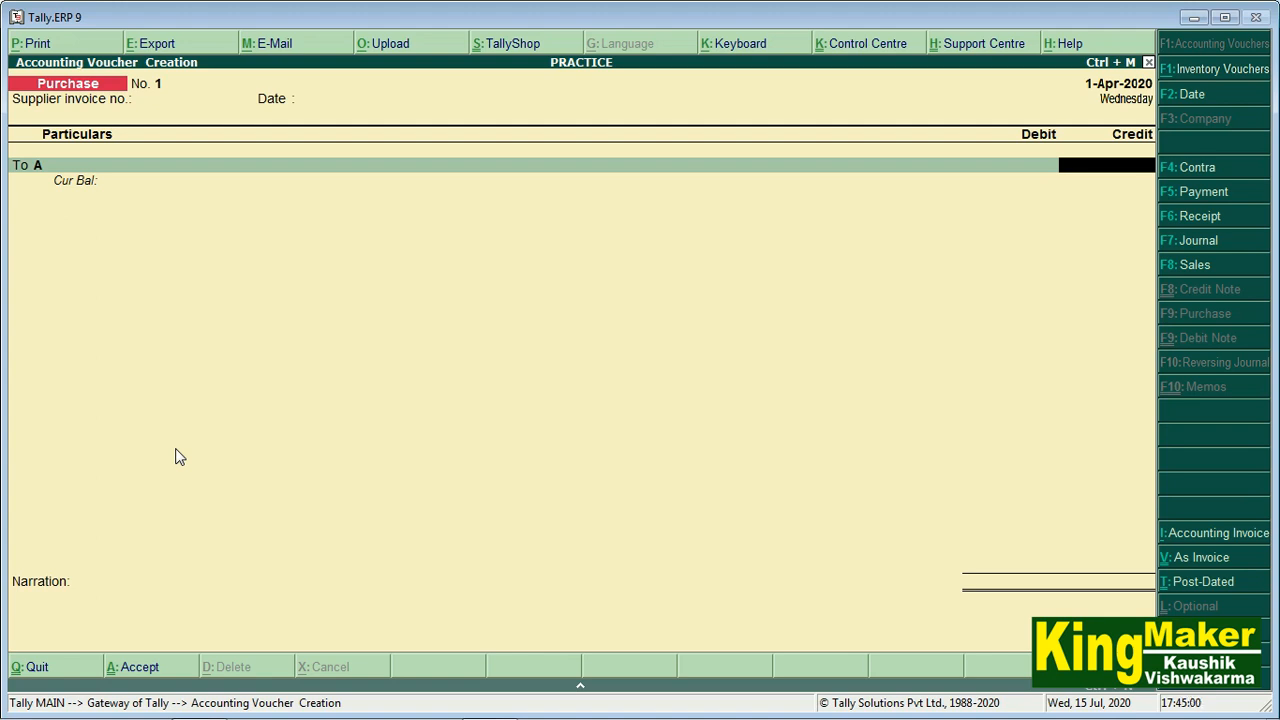
Step: Credit A with 2000, debit Purchase A/c for 2,000.00 without item allocations or narration, and save the purchase voucher
text(2000)
key(Return)
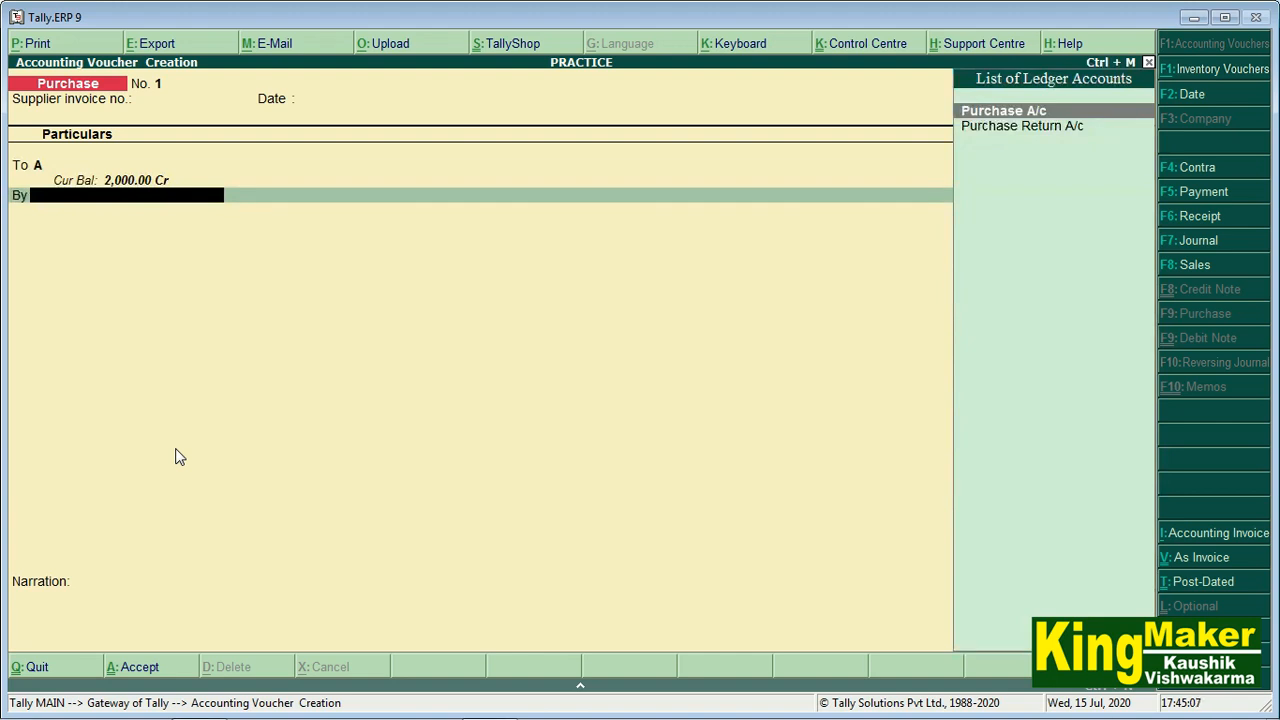
key(Return)
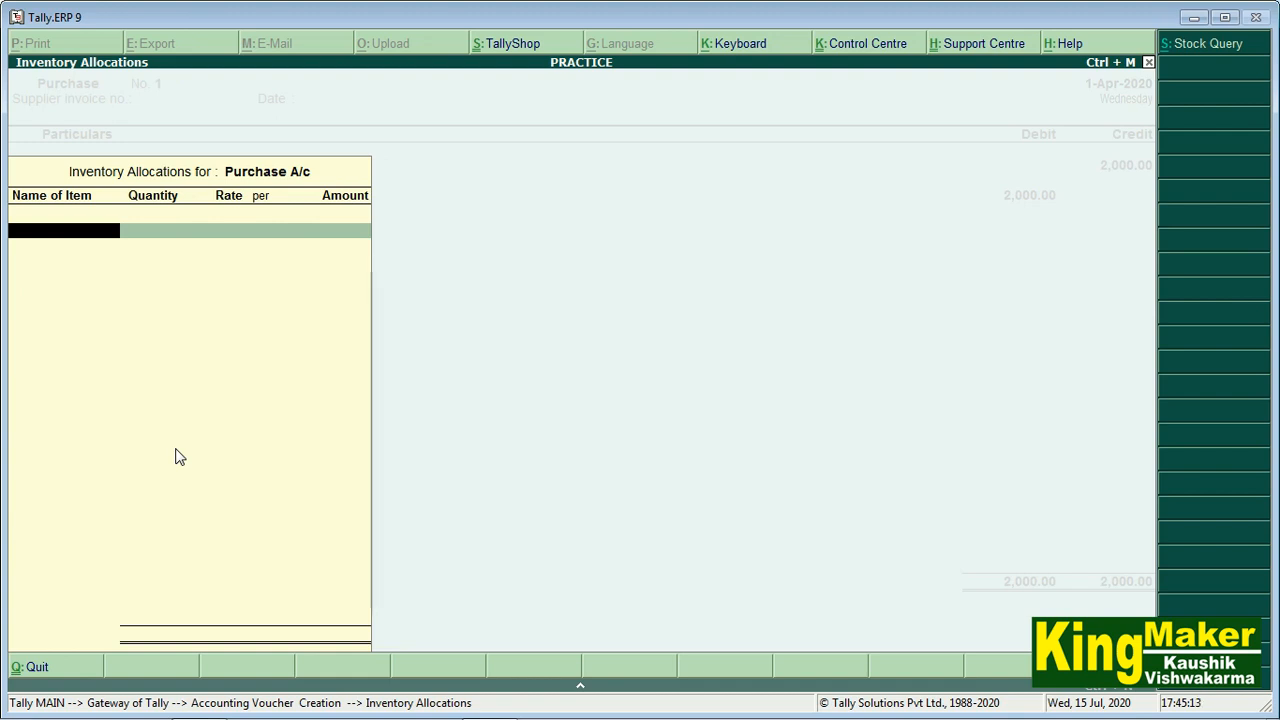
key(Return)
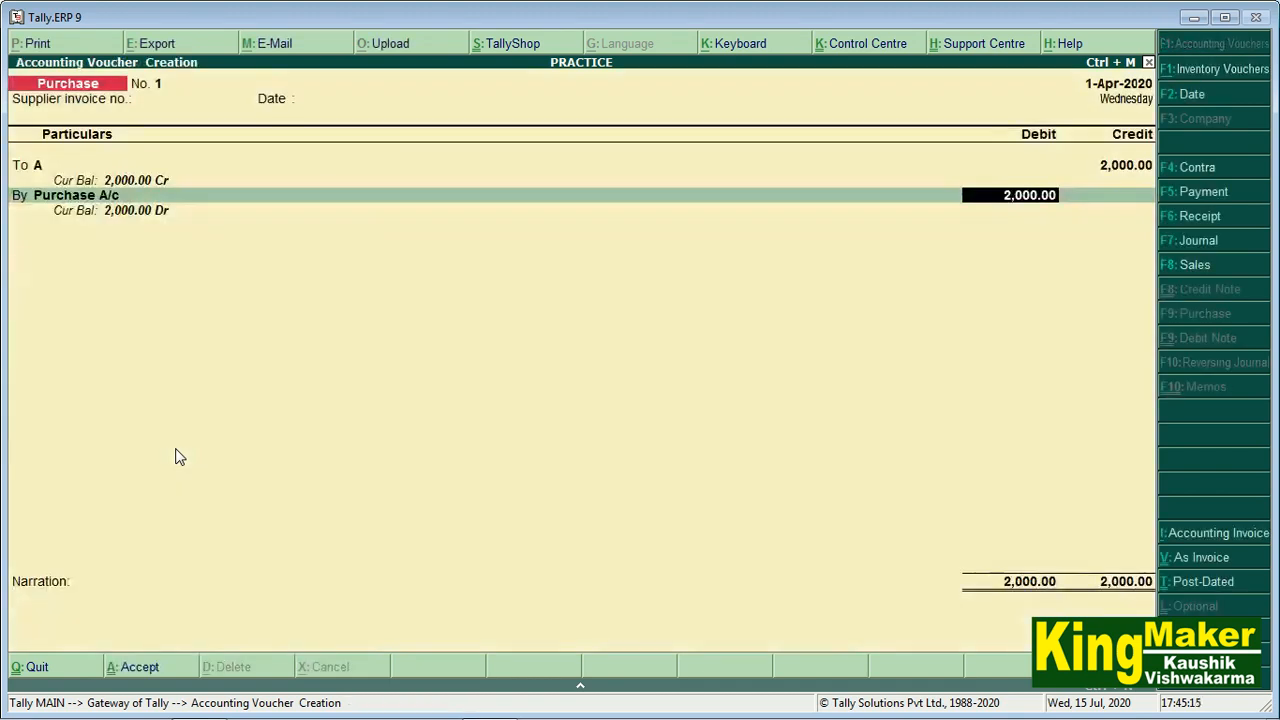
key(Return)
key(Return)
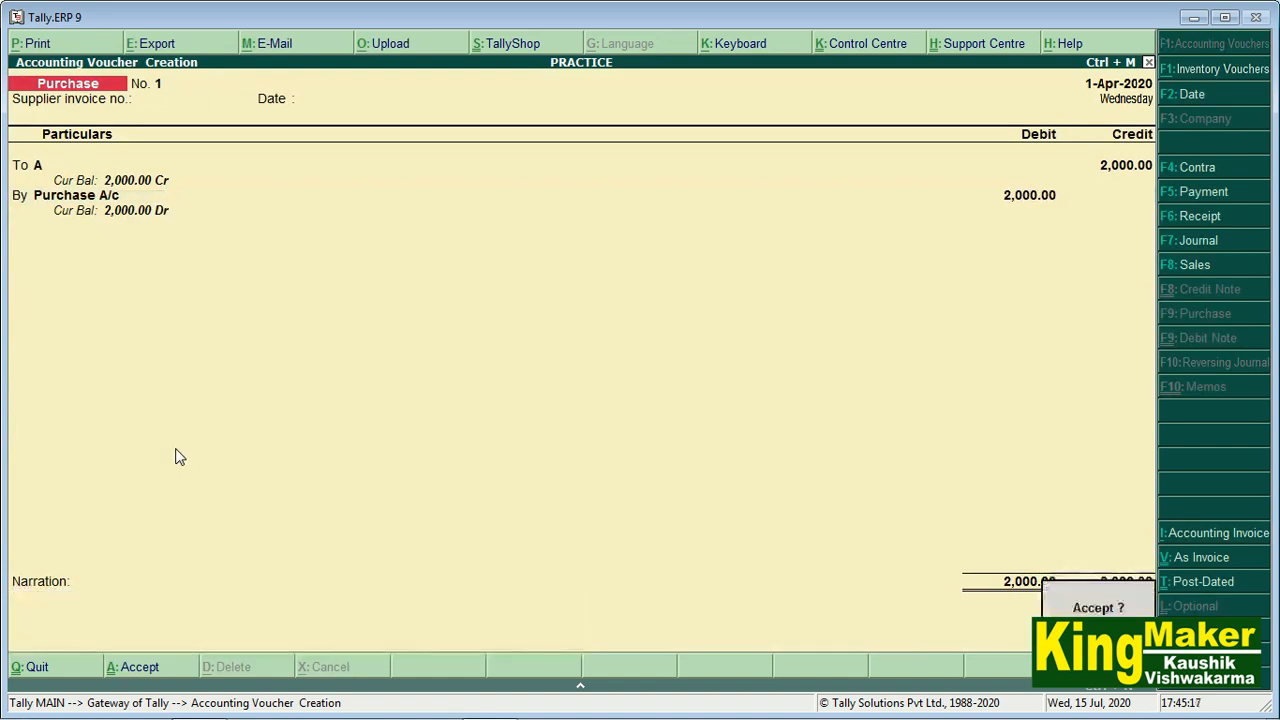
key(Return)
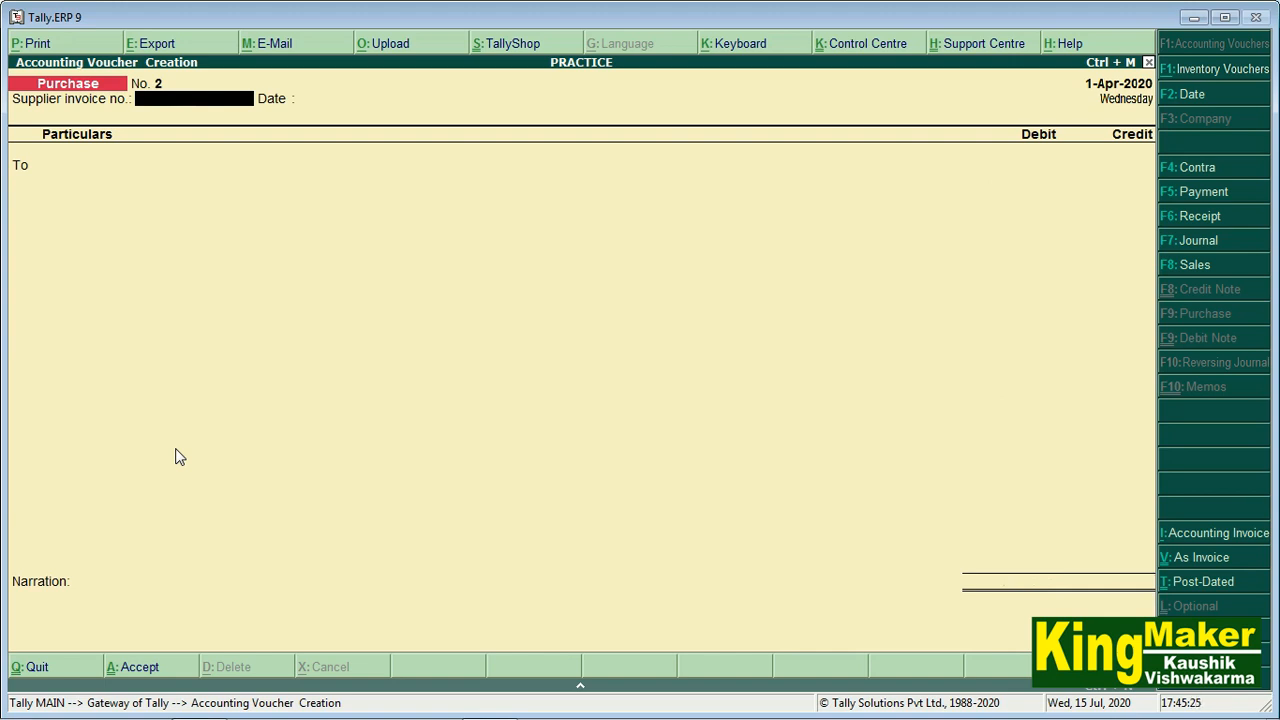
Step: Start a payment voucher from the Cash account and enter a payment of 2000 to A
key(F5)
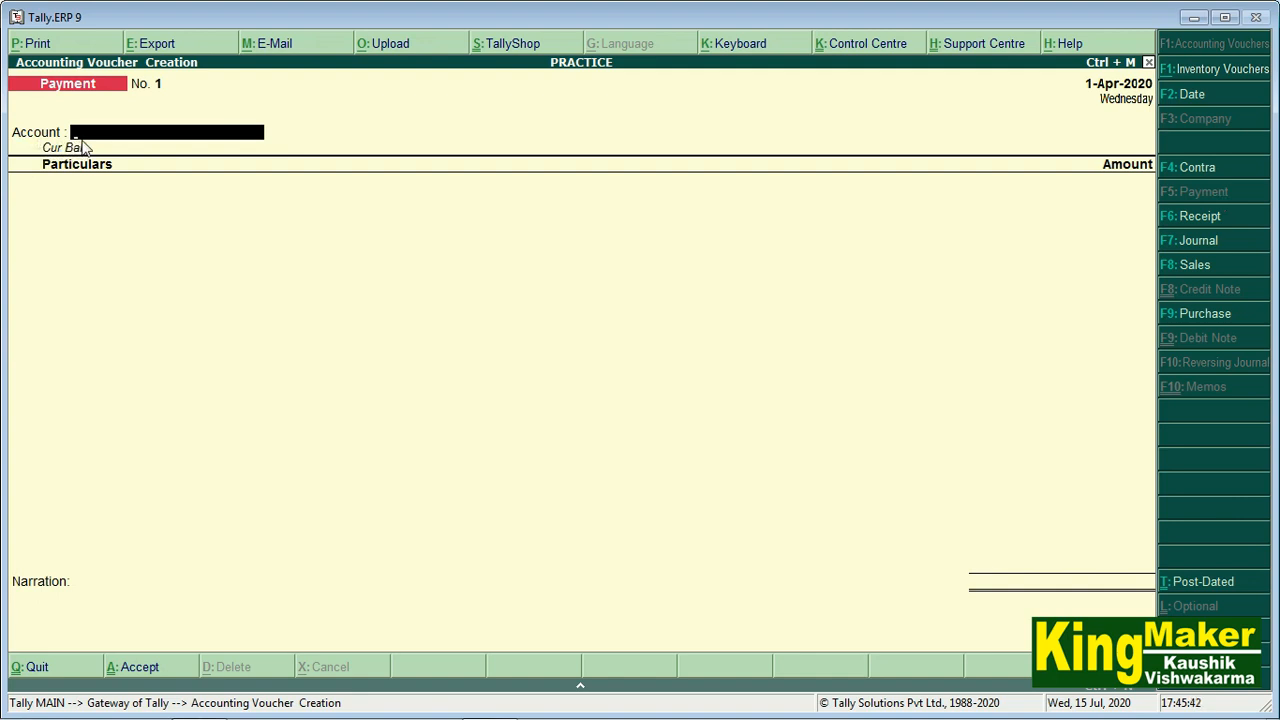
text(c)
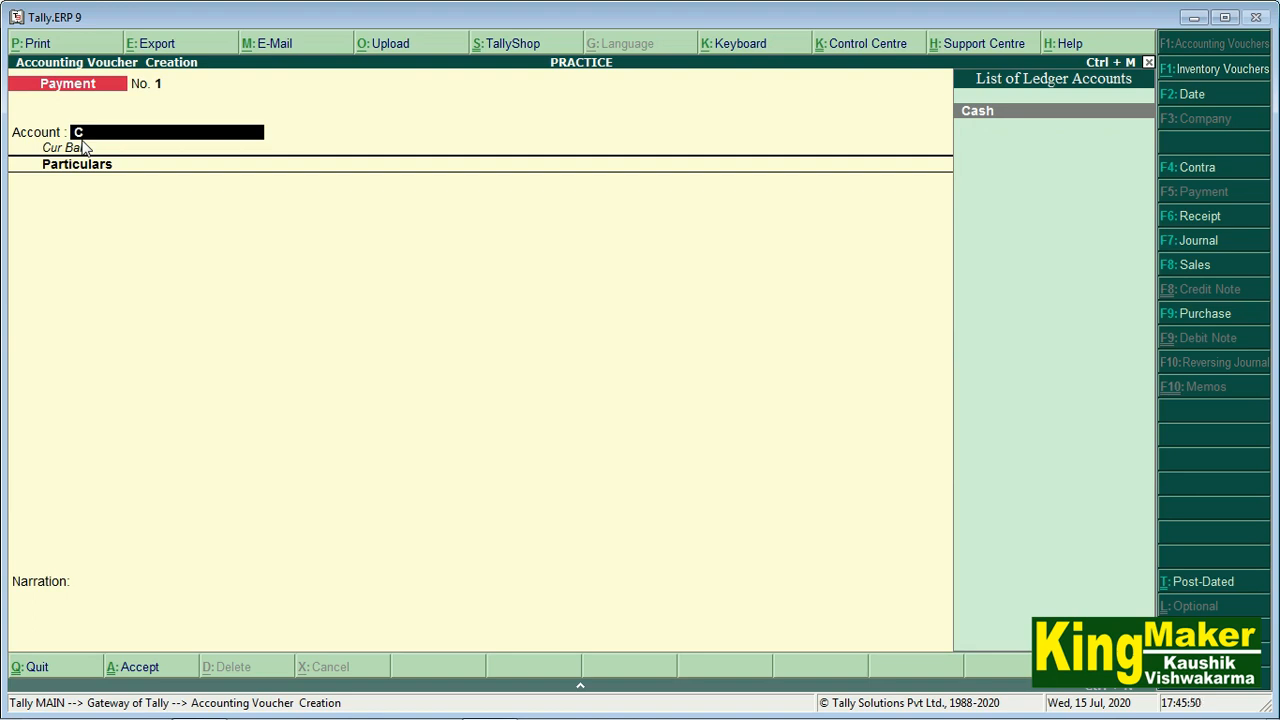
key(Return)
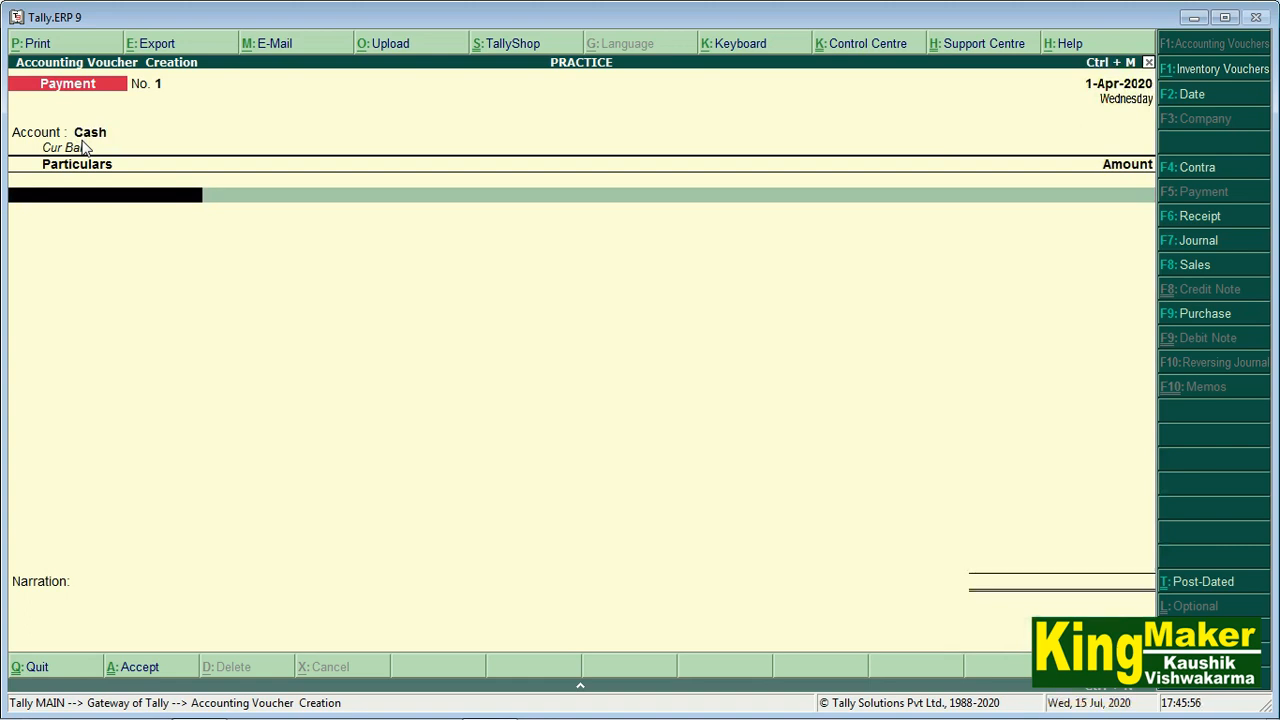
text(A)
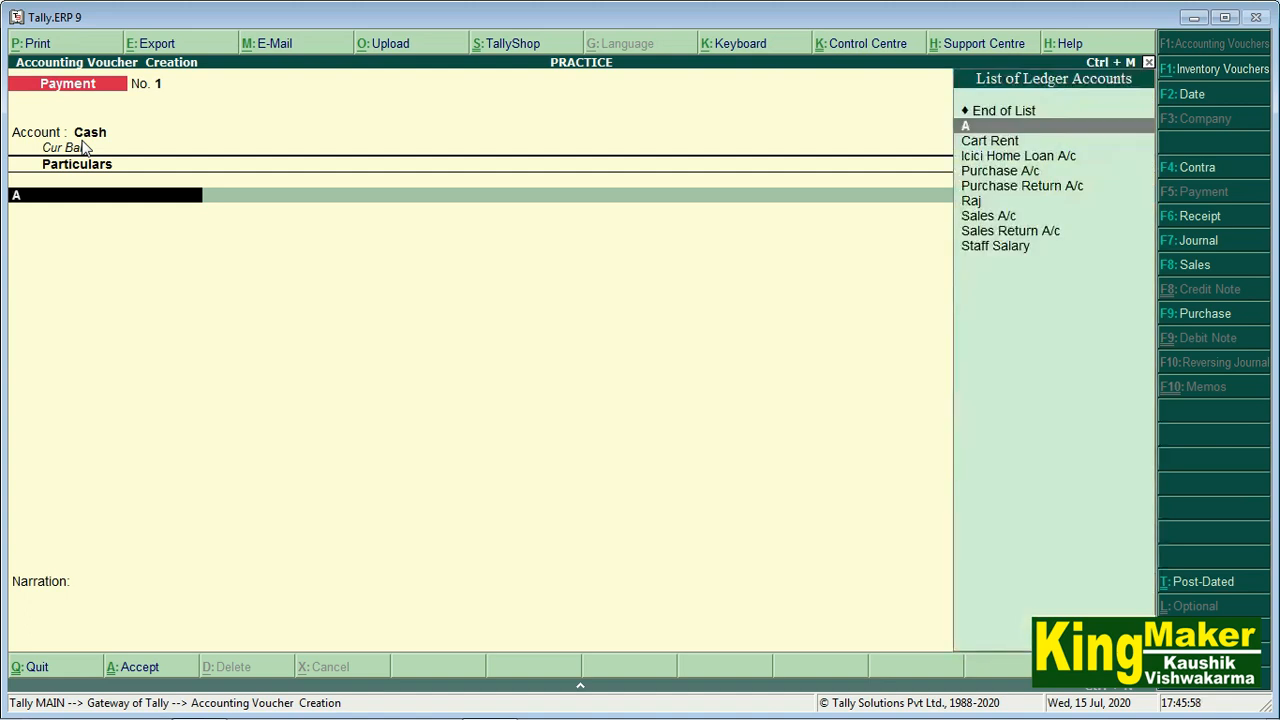
key(Return)
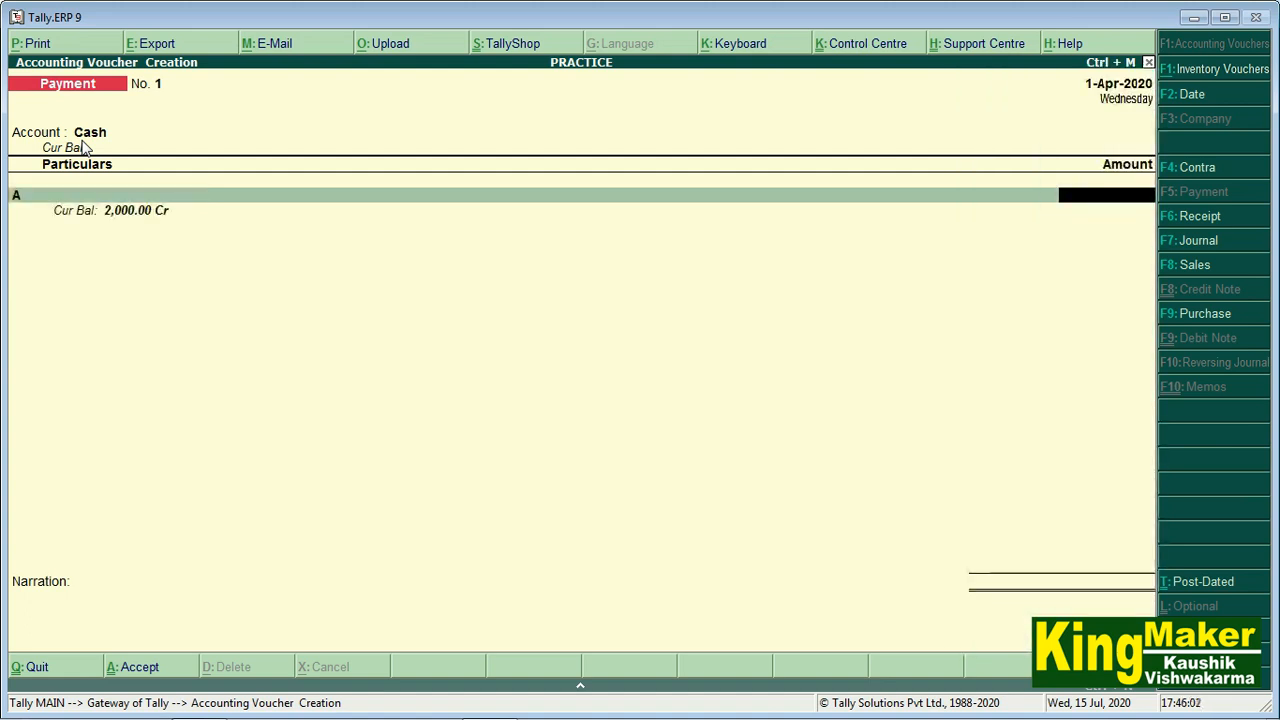
text(2000)
key(Return)
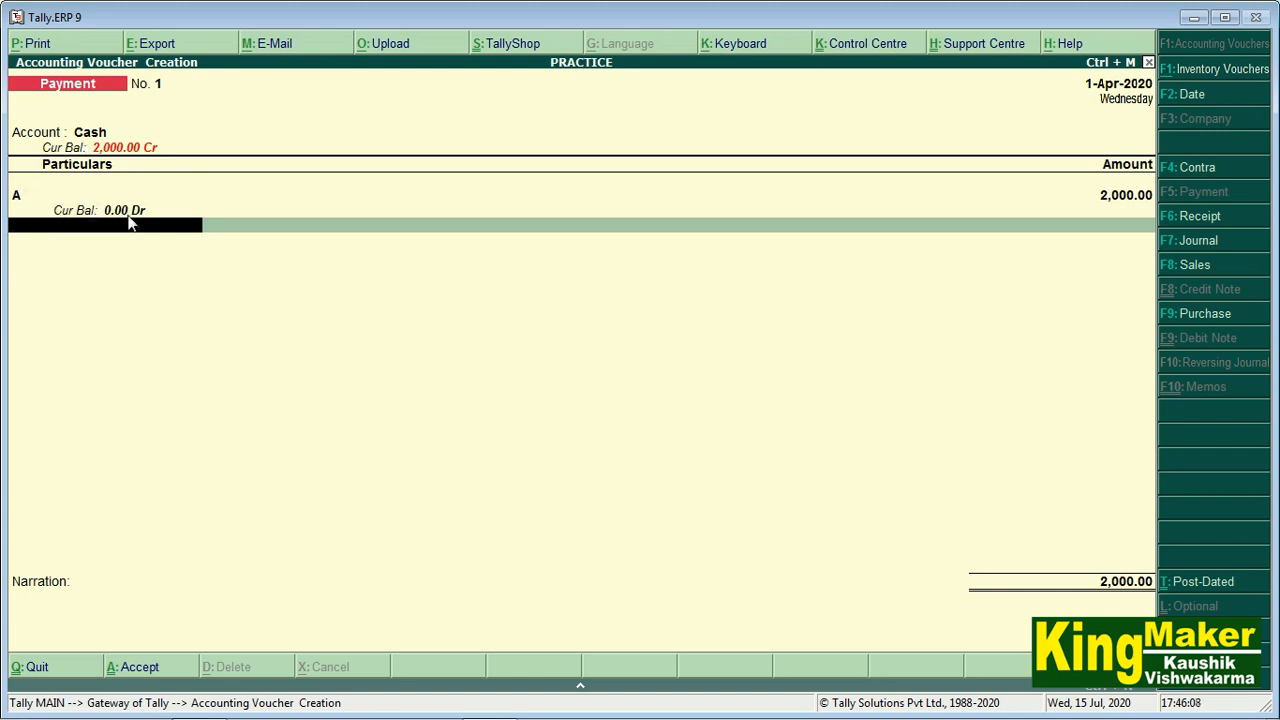
Step: Try a partial payment of 1000 to A and set the amount back to 2000
key(BackSpace)
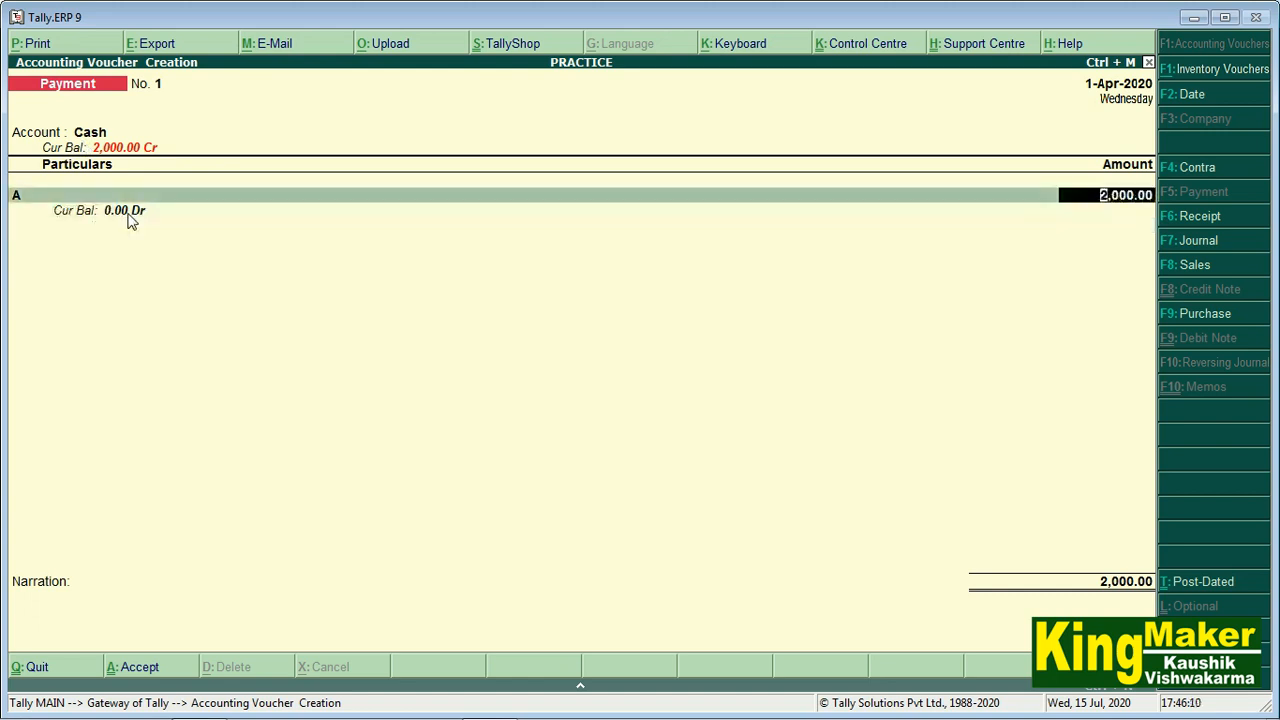
text(1000)
key(Return)
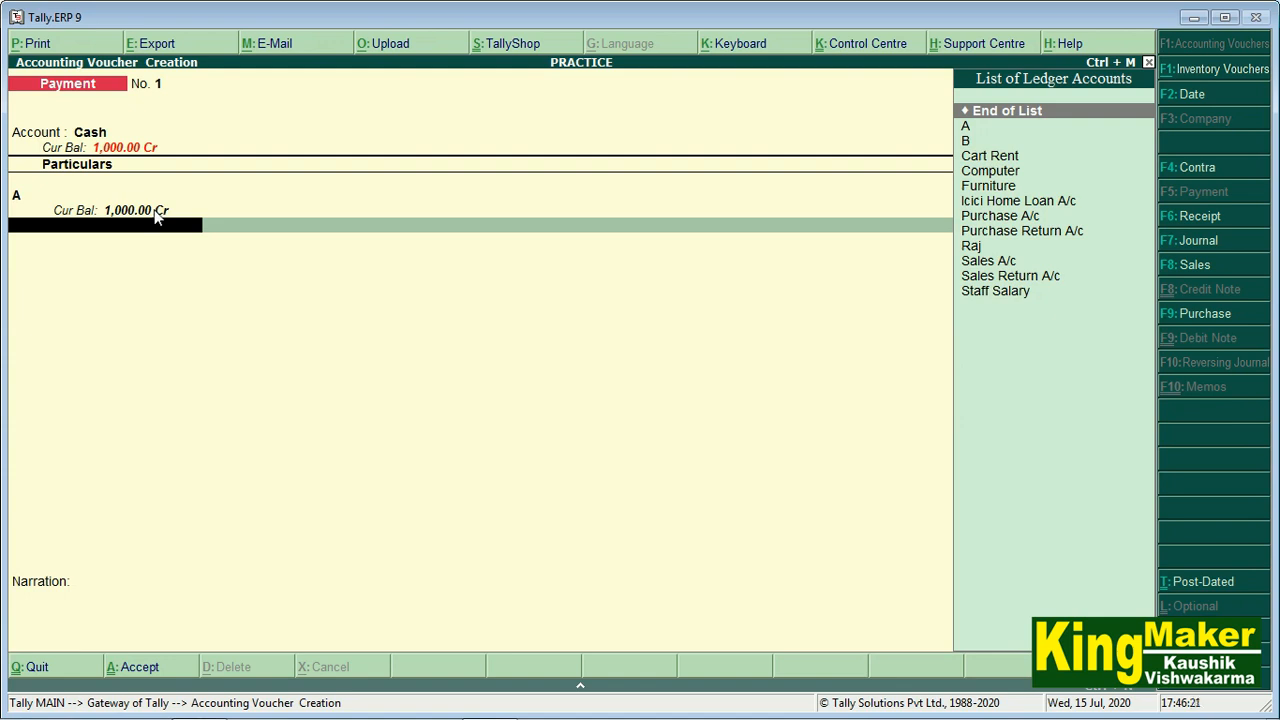
key(BackSpace)
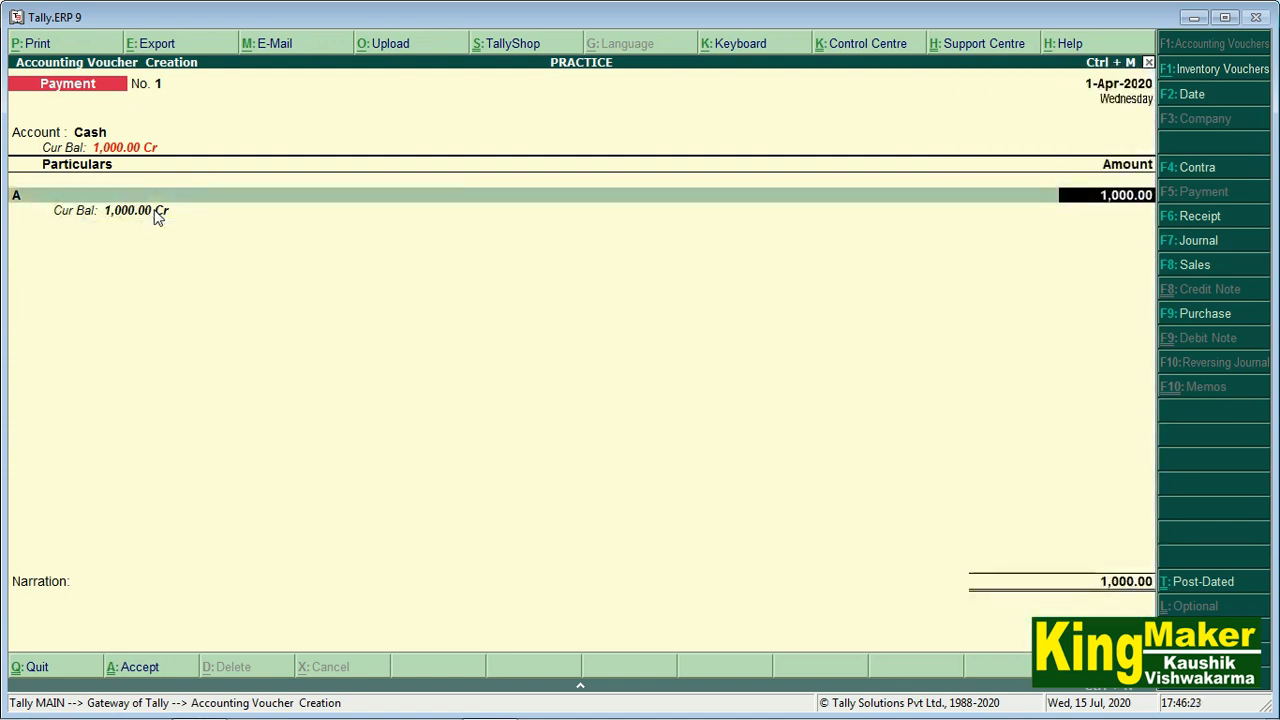
text(2000)
key(Return)
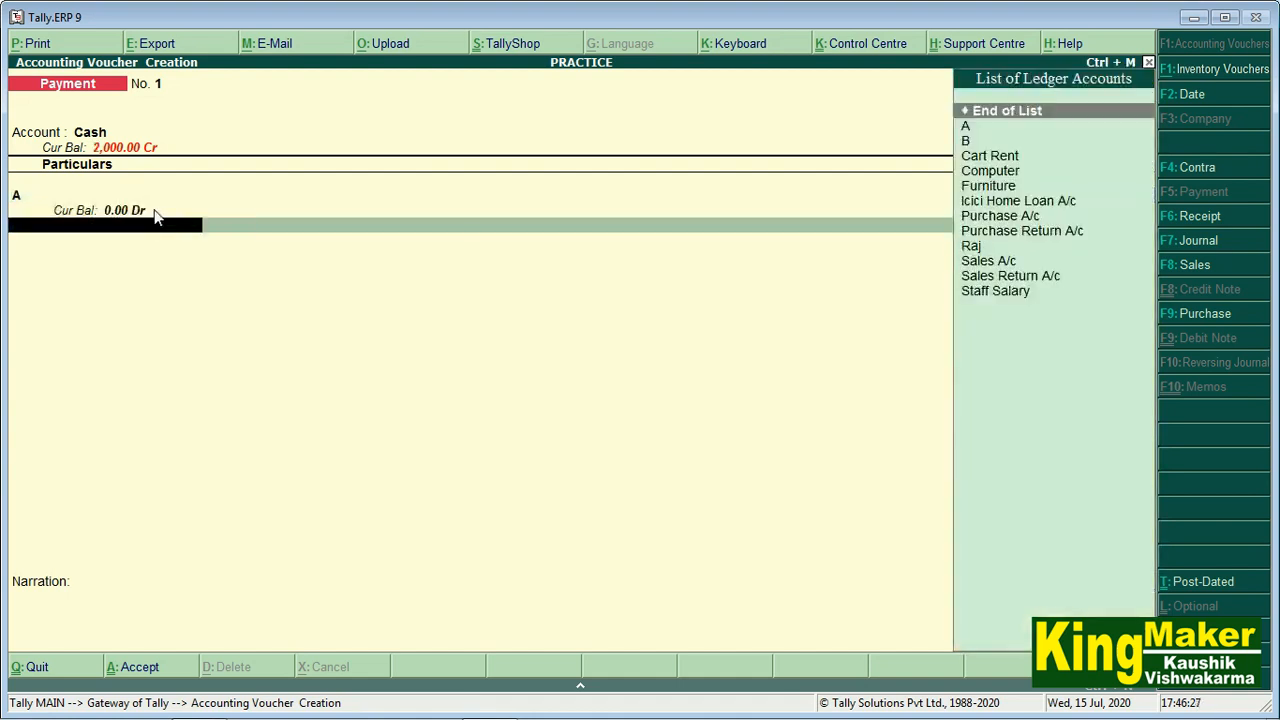
Step: End the list of particulars and save the payment voucher without a narration
key(Return)
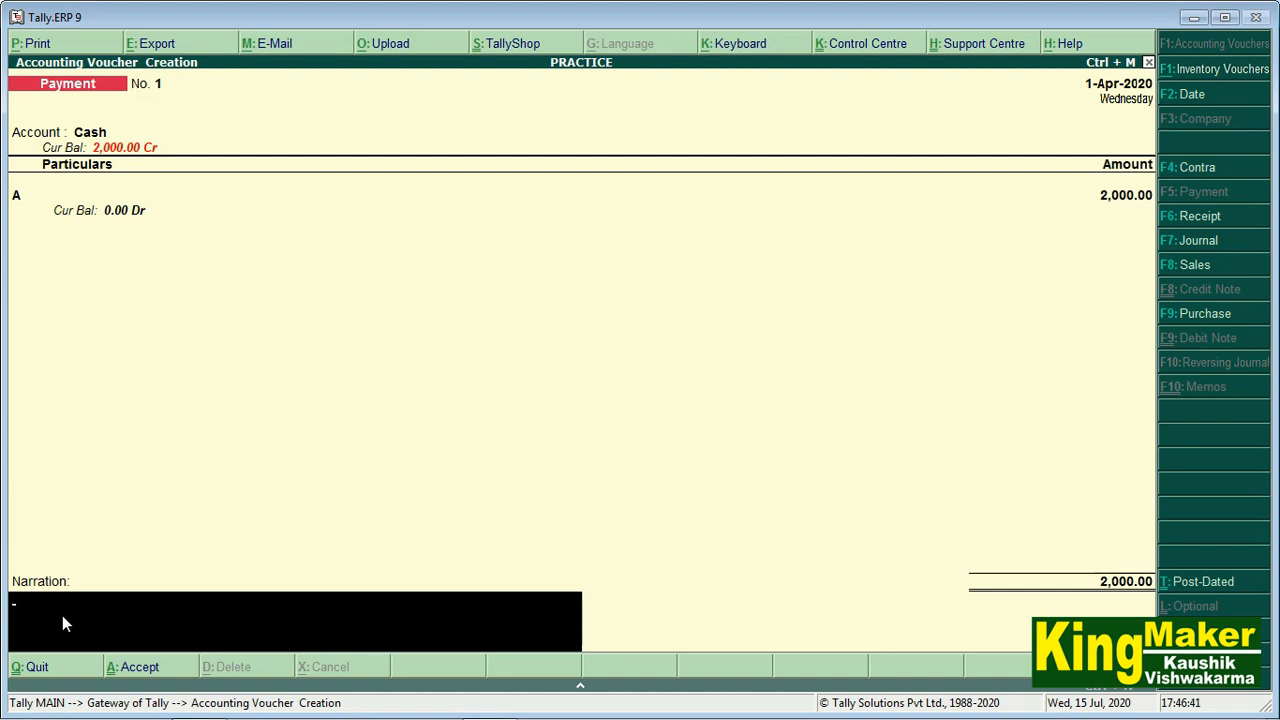
key(Return)
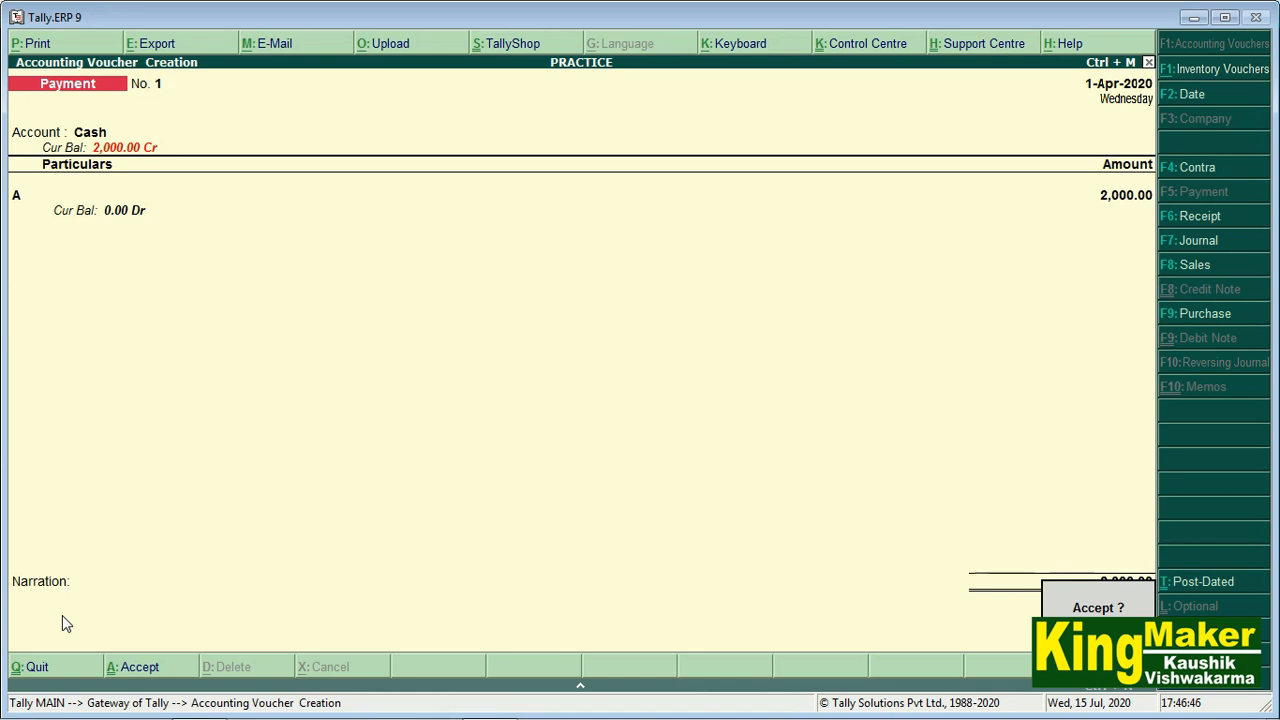
key(Return)
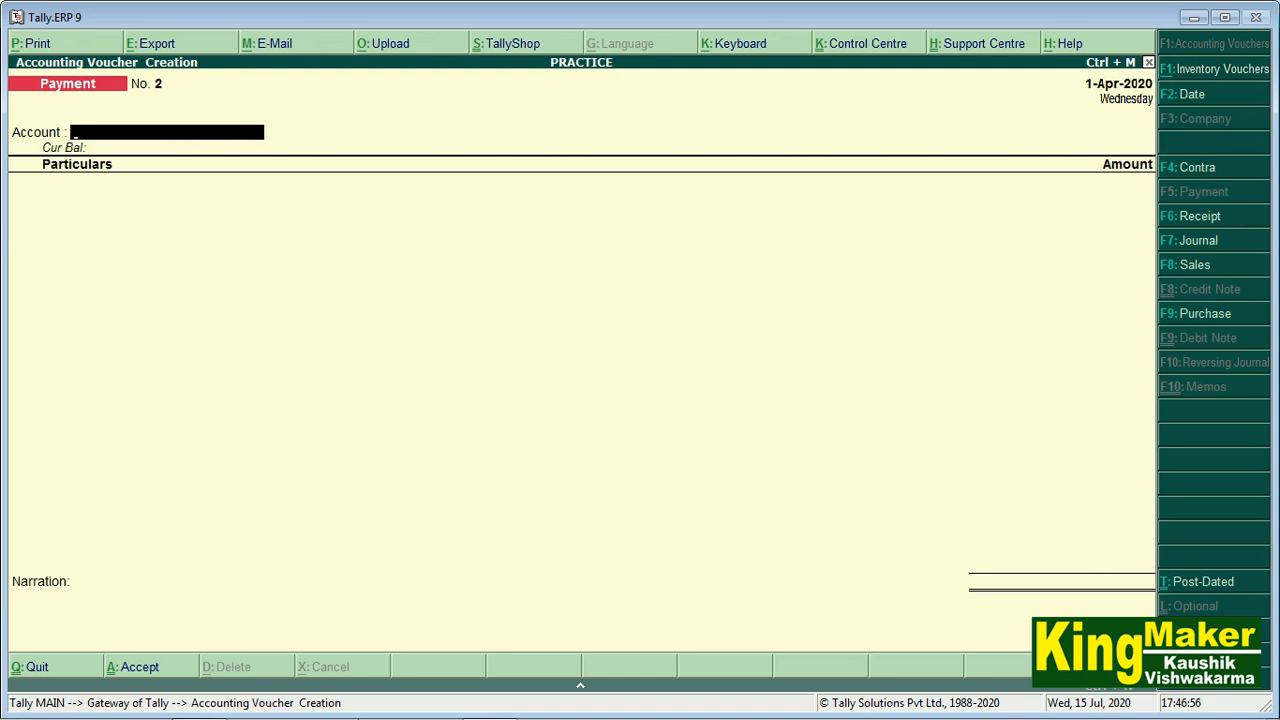
Step: Start a sales voucher in voucher mode without a reference number and choose B as the account to debit
click(1194, 265)
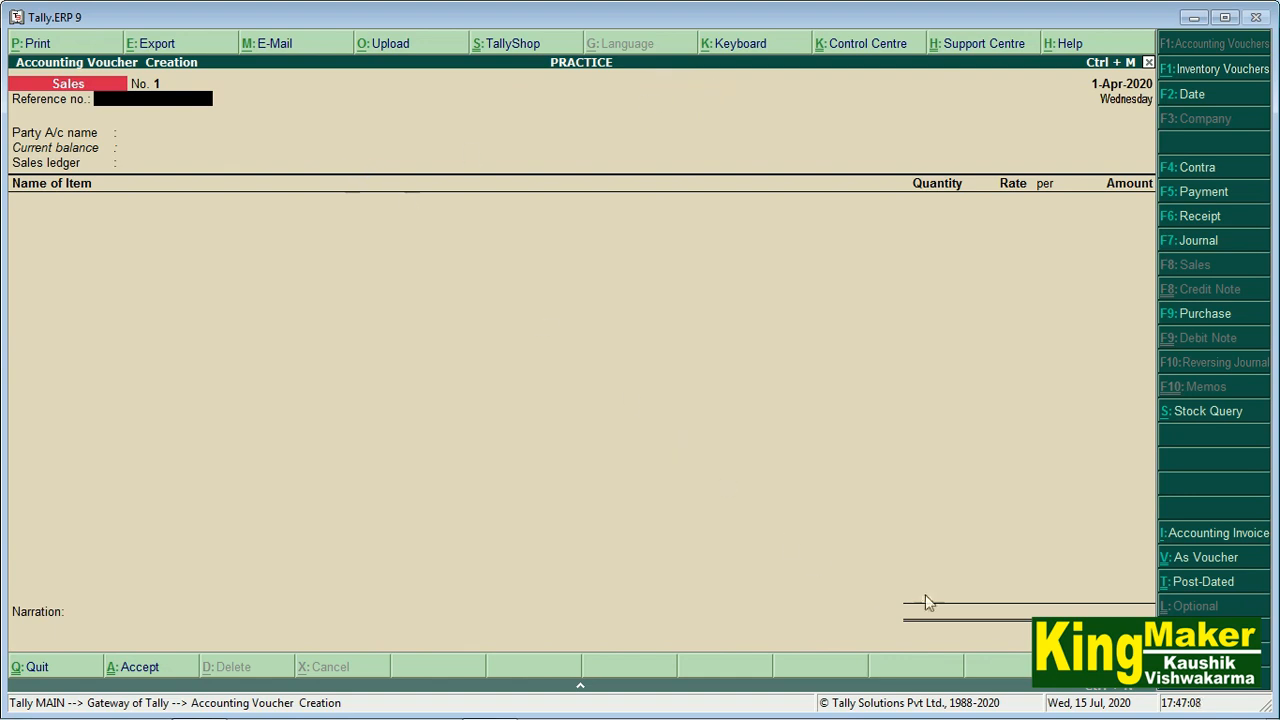
click(1196, 568)
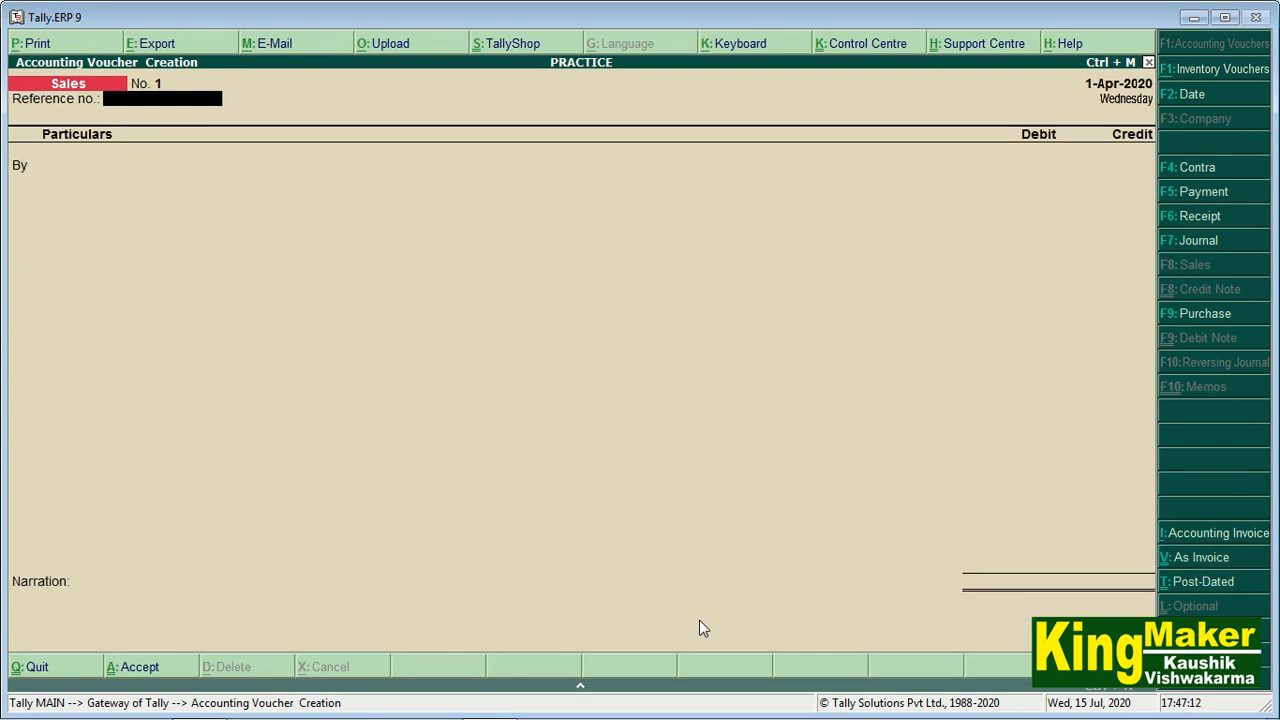
key(Return)
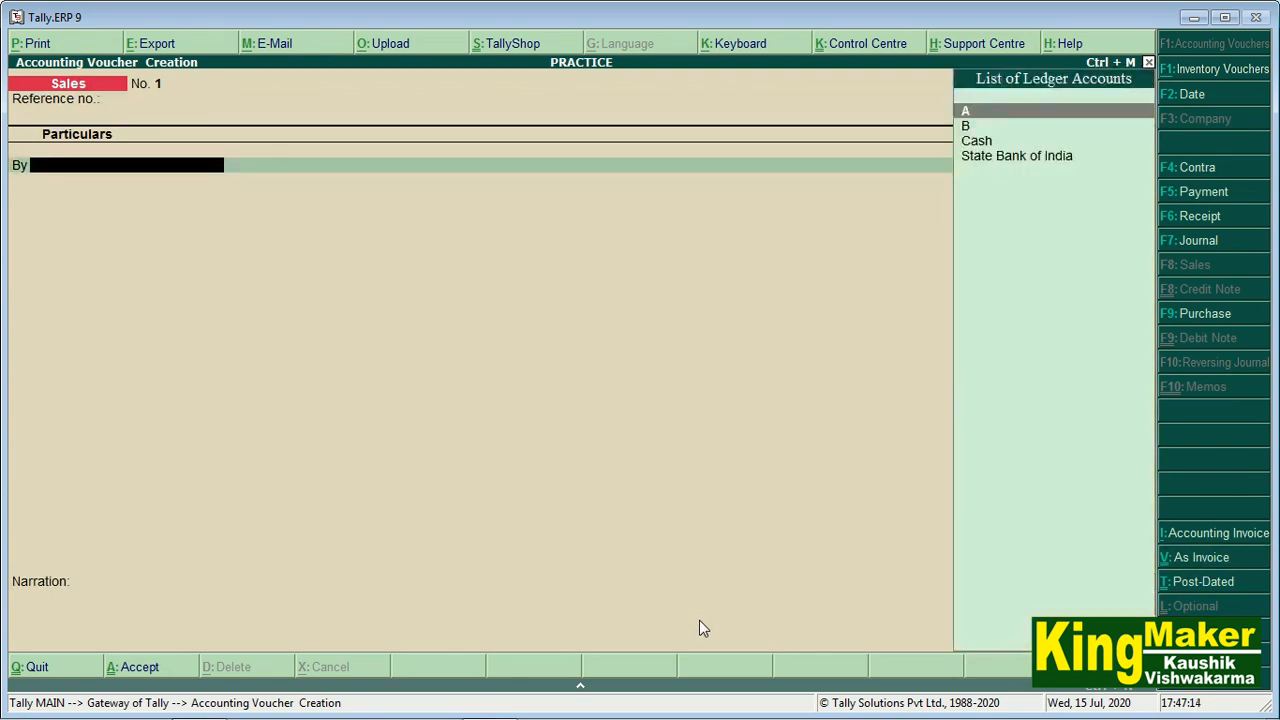
key(Down)
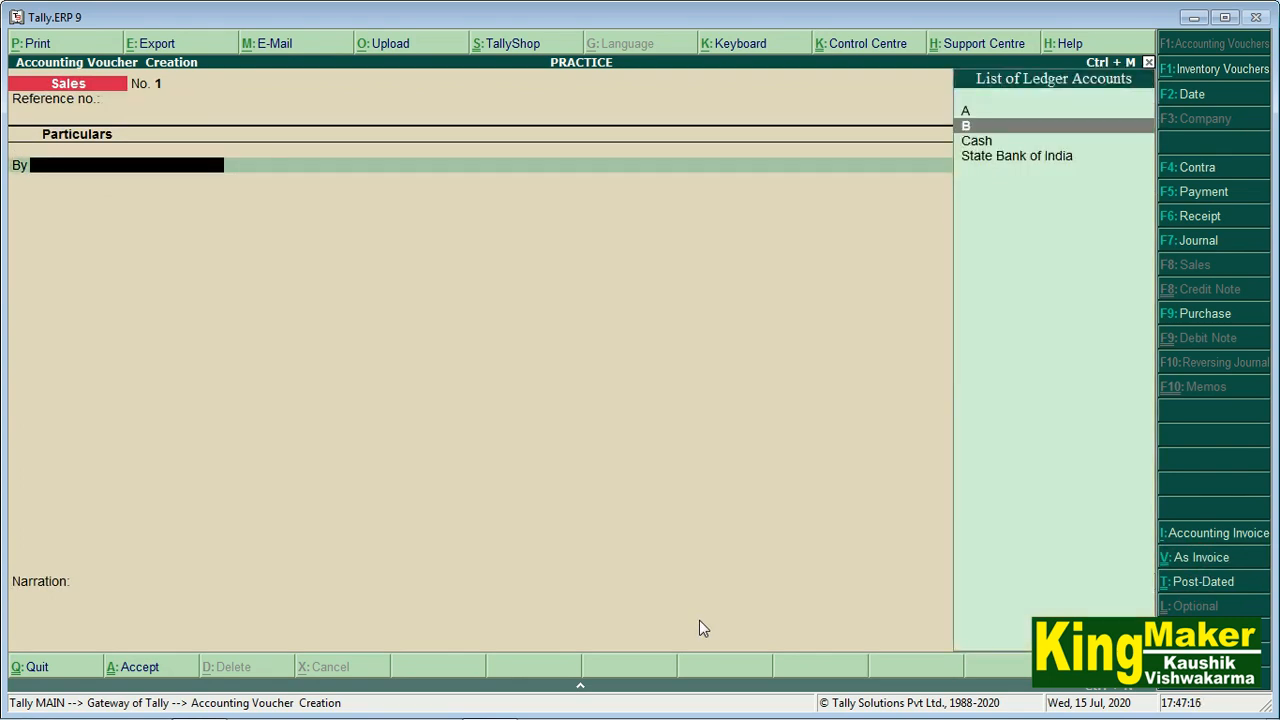
key(Return)
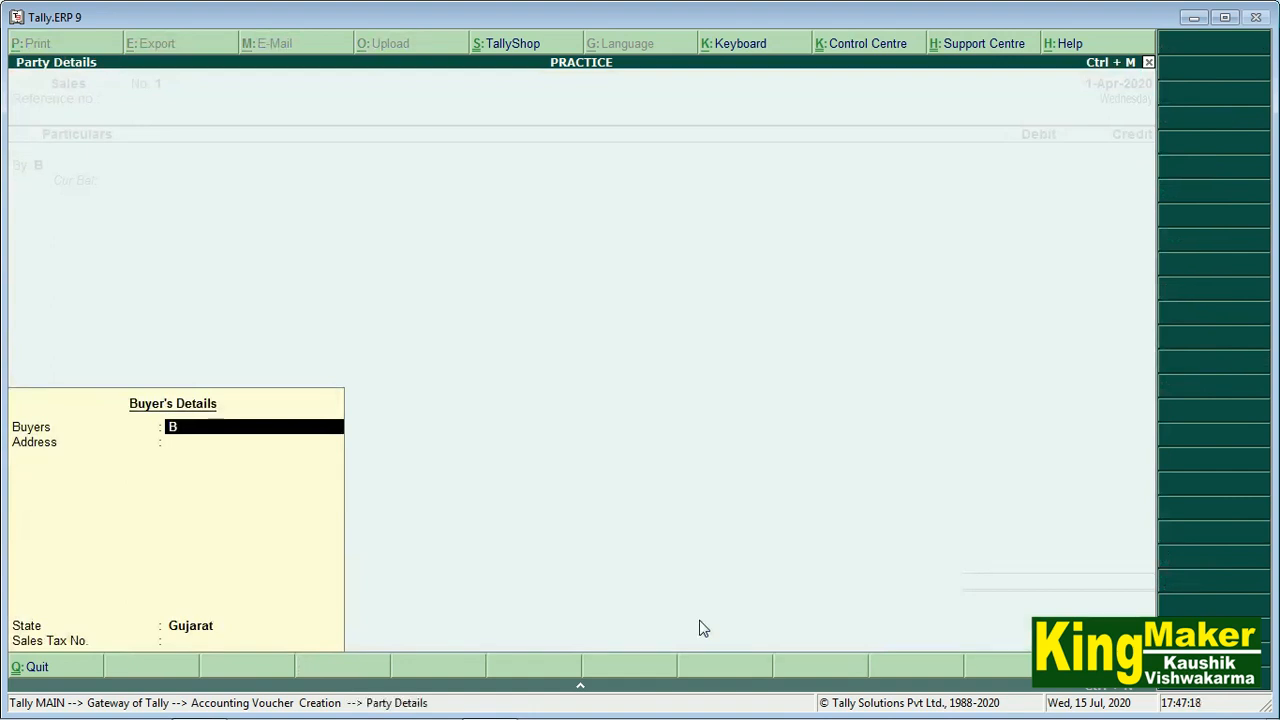
Step: Fill in the buyer's address in B's party details and leave the sales tax number blank
key(Return)
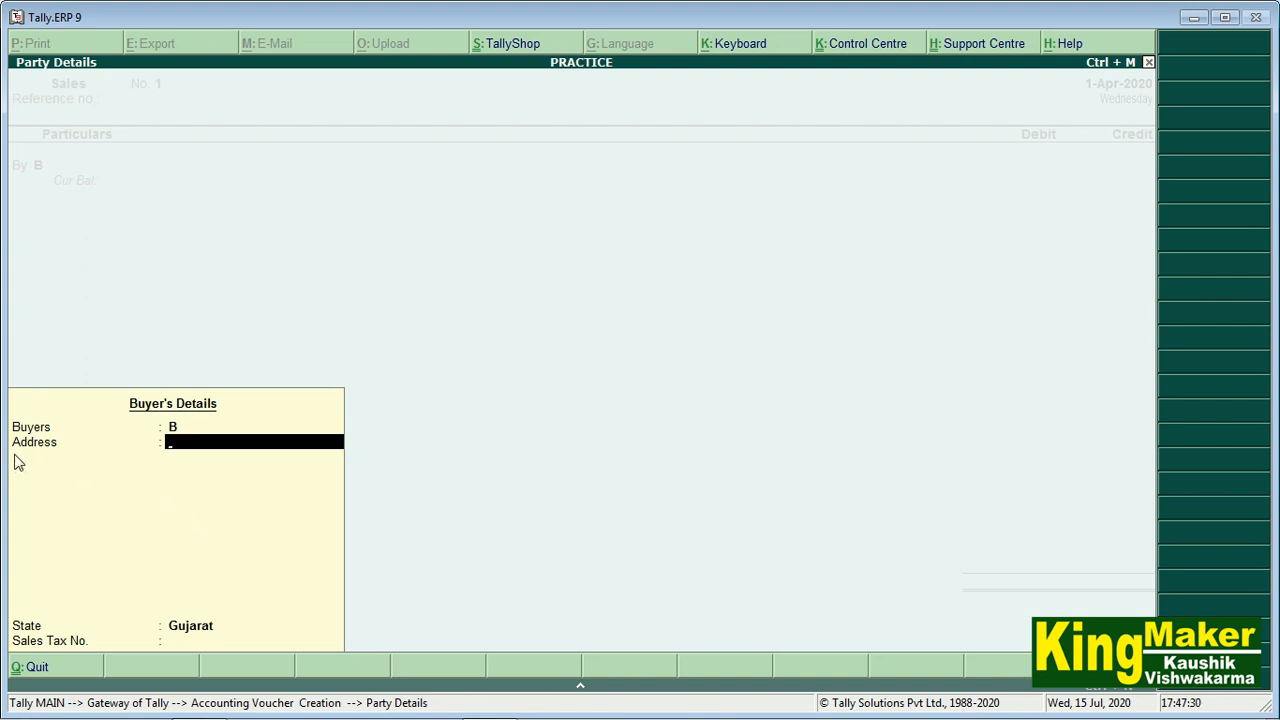
text(vatava)
key(Return)
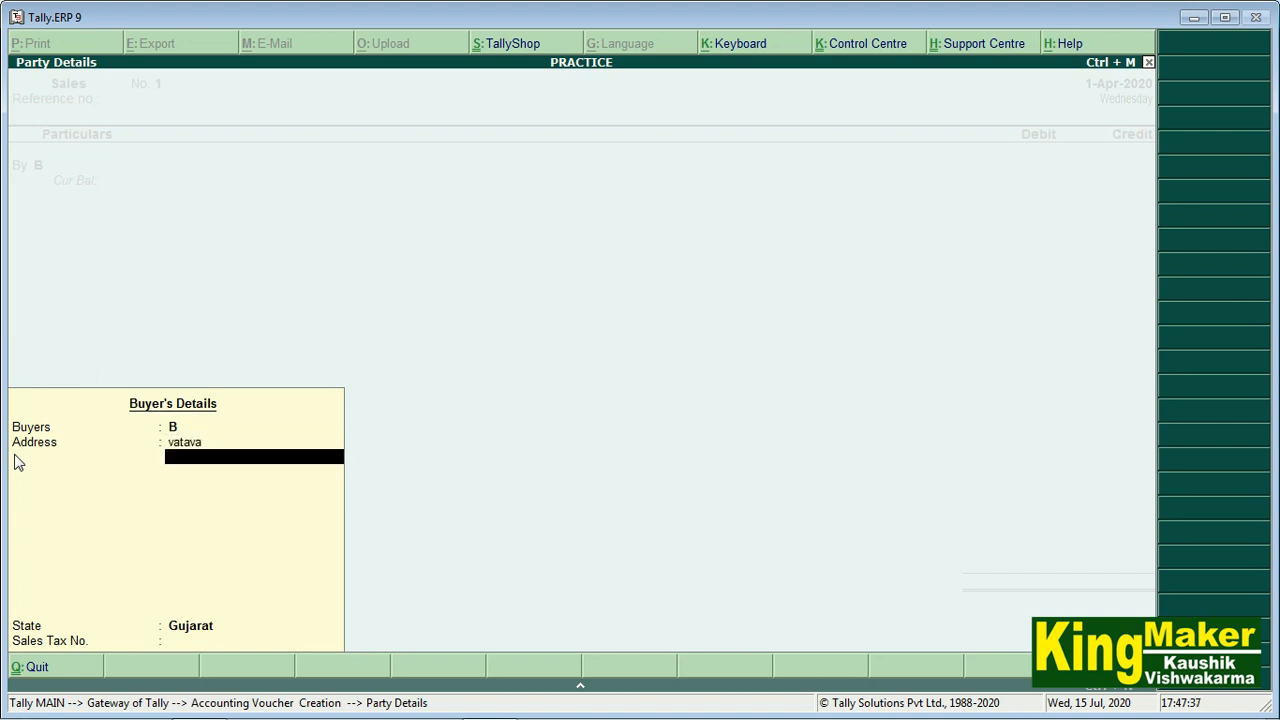
key(Return)
key(Return)
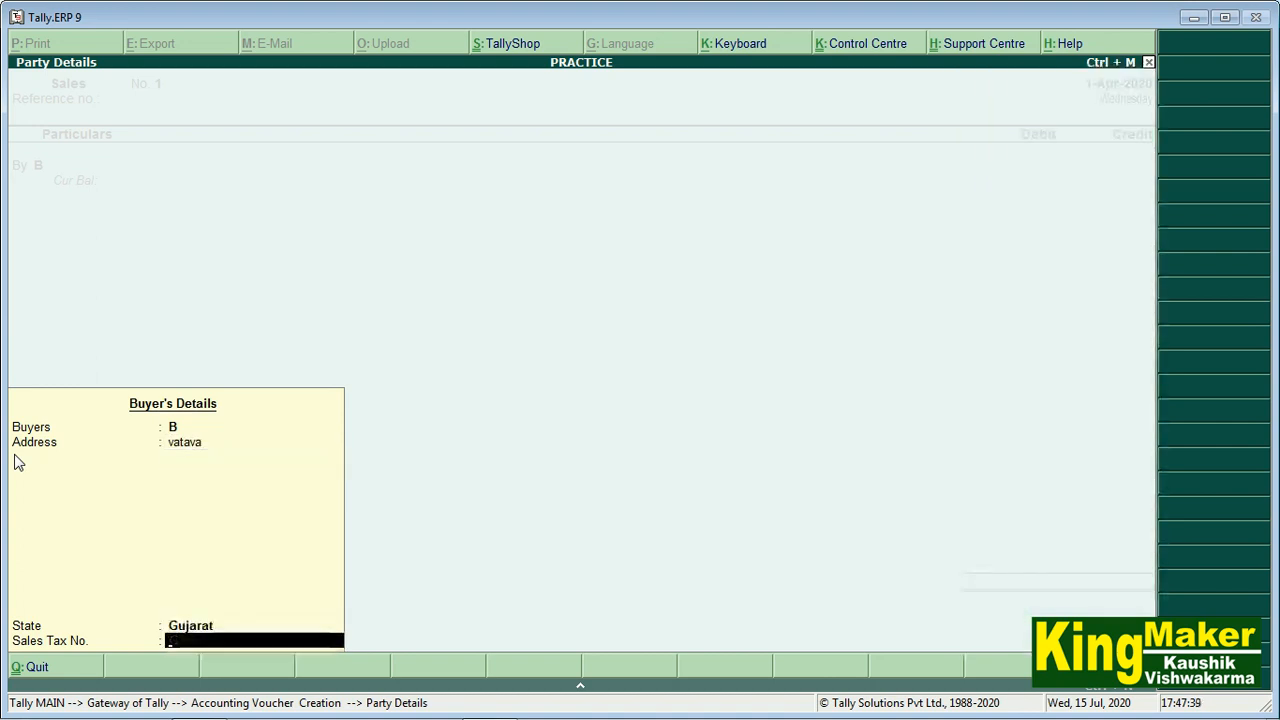
key(Return)
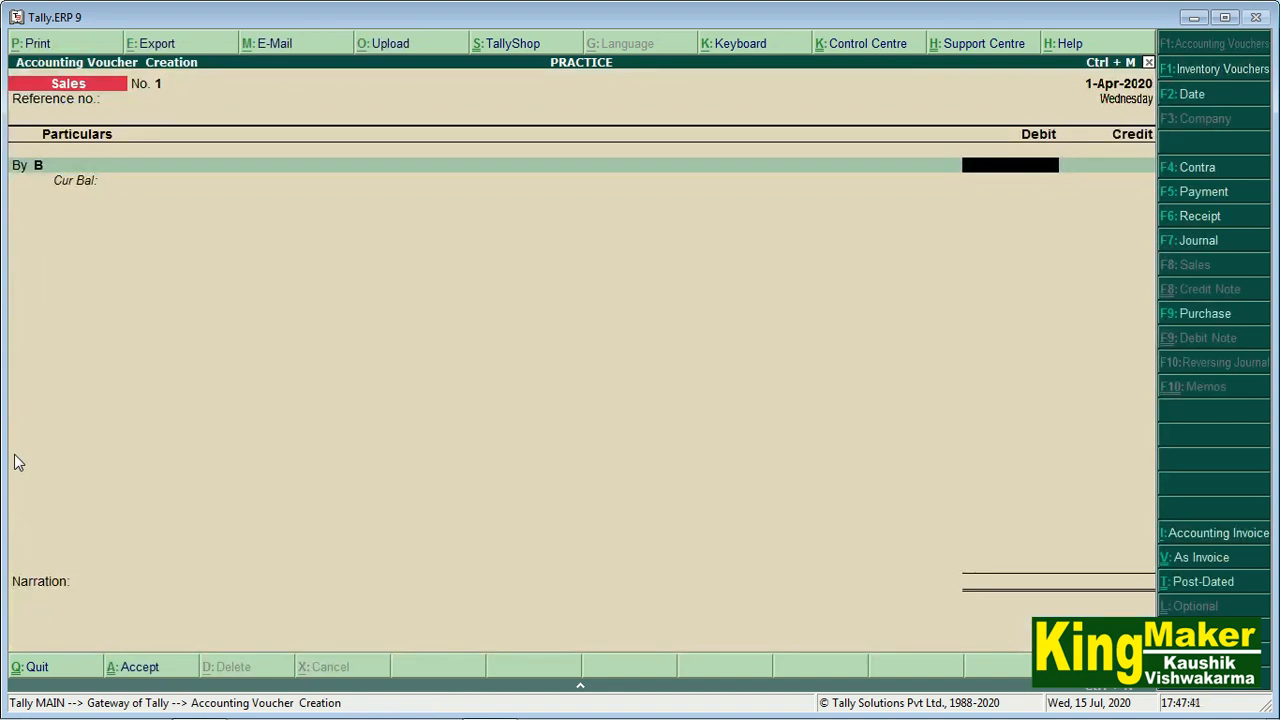
Step: Debit B with 3000, credit Sales A/c for 3,000.00 without item allocations or narration, and save the sales voucher
text(3000)
key(Return)
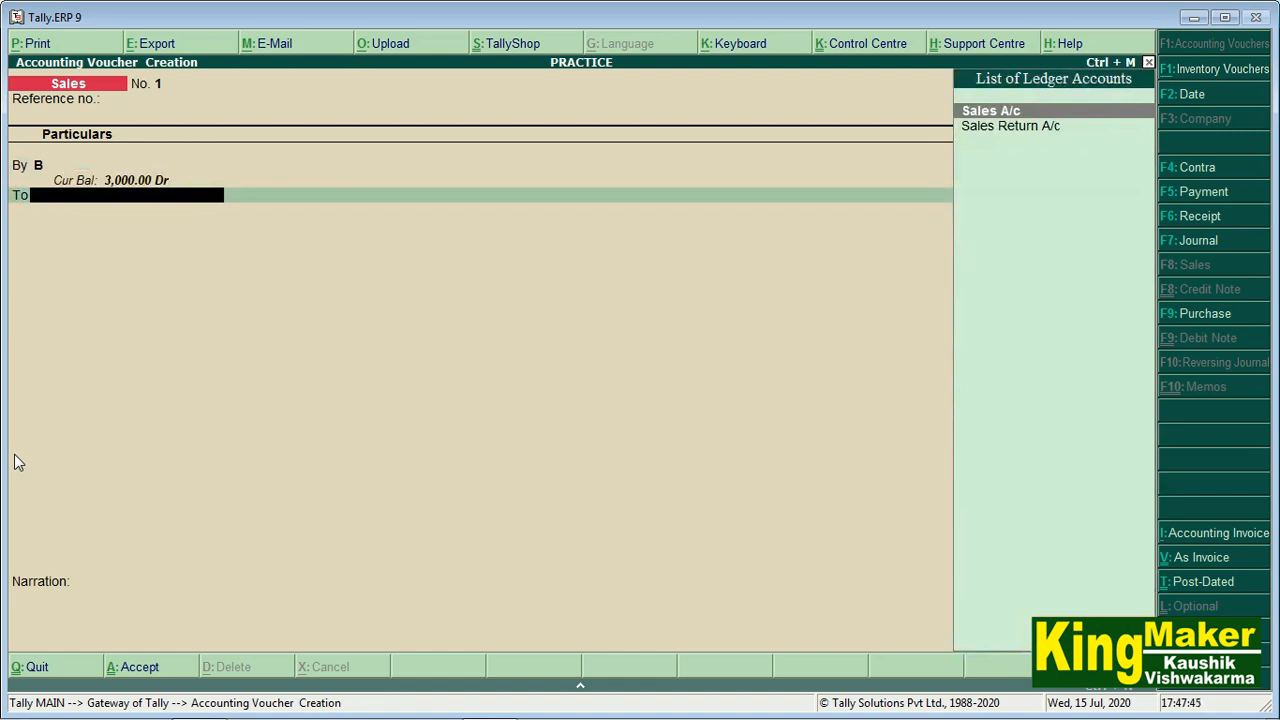
key(Return)
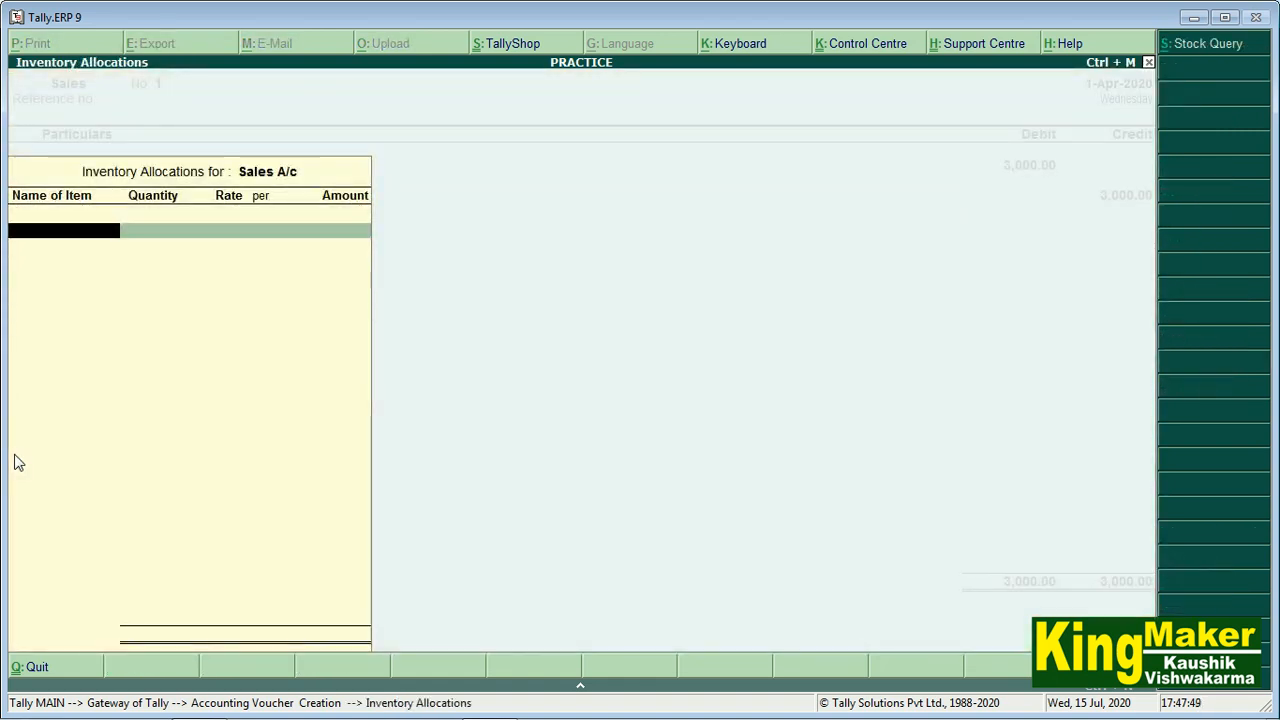
key(Return)
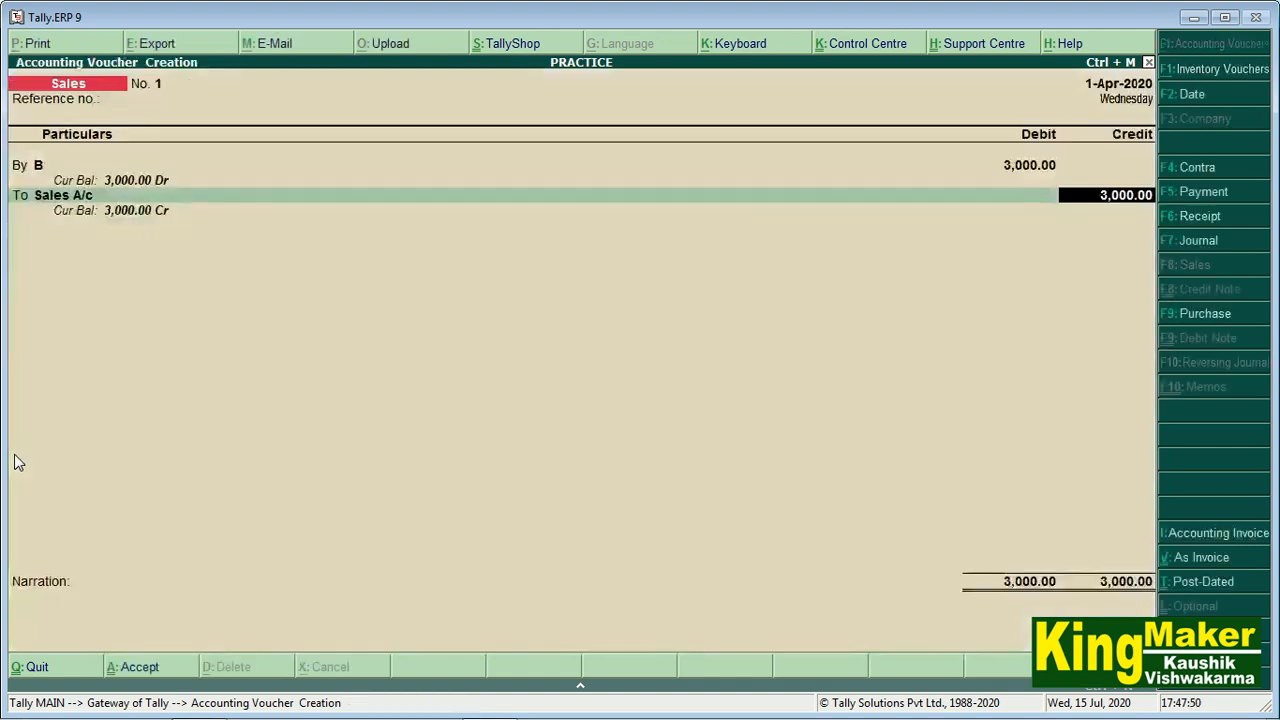
key(Return)
key(Return)
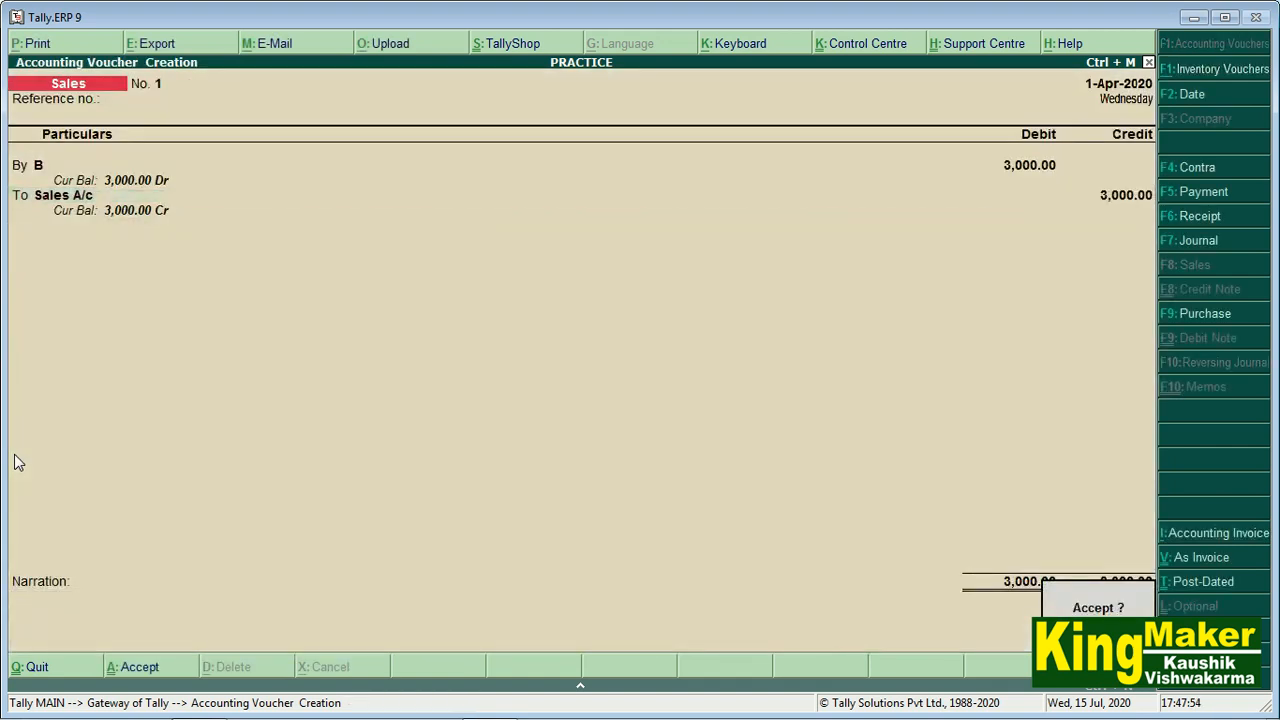
key(Return)
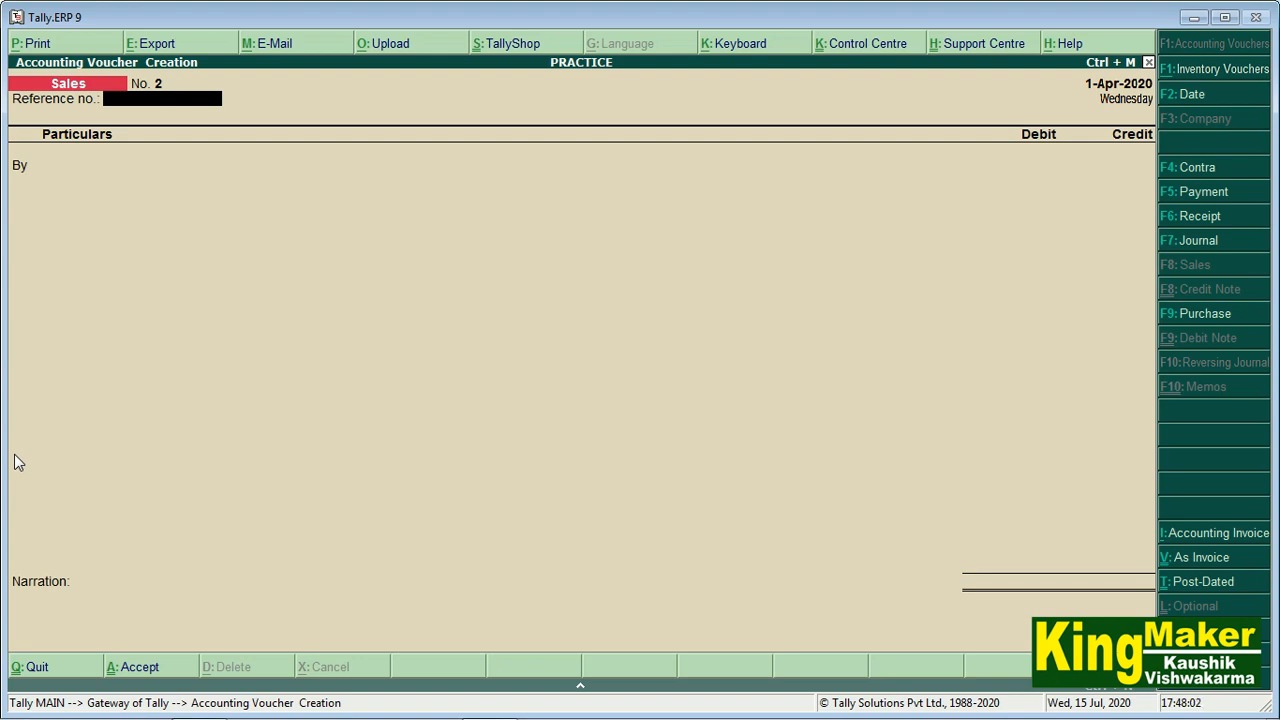
Step: Record a receipt voucher of 3000 from B into the Cash account and save it without a narration
key(F6)
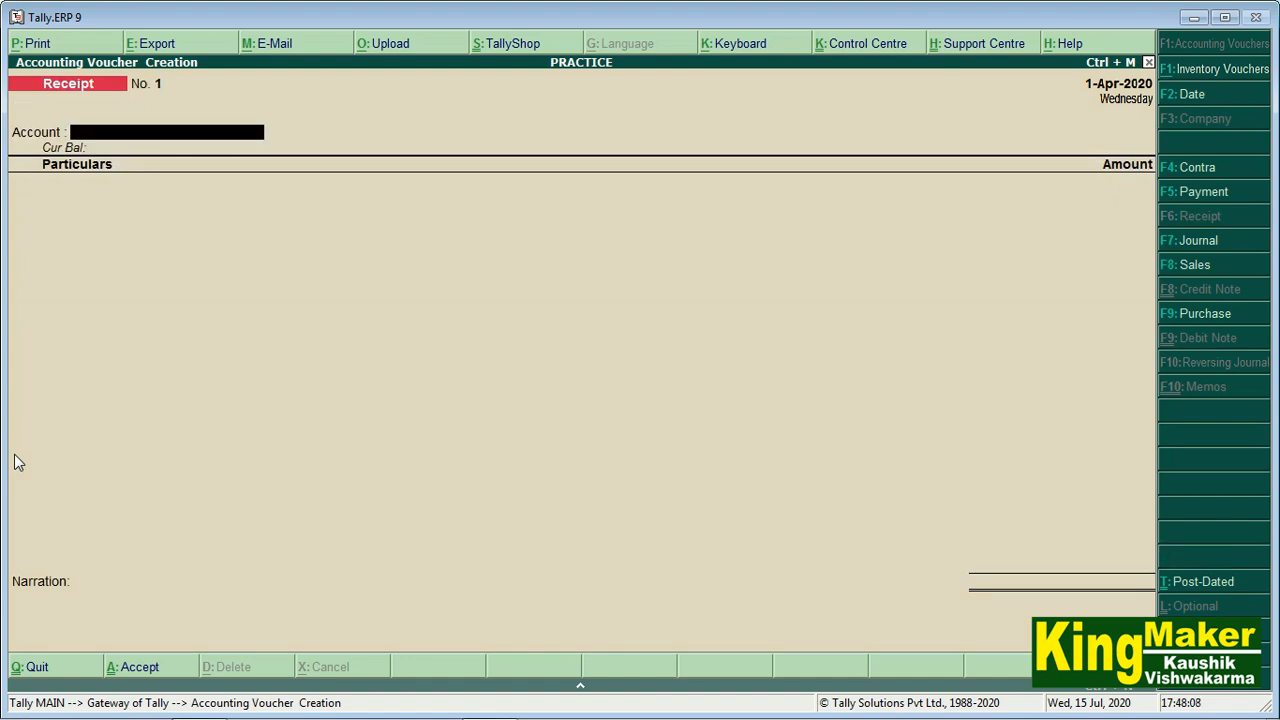
text(c)
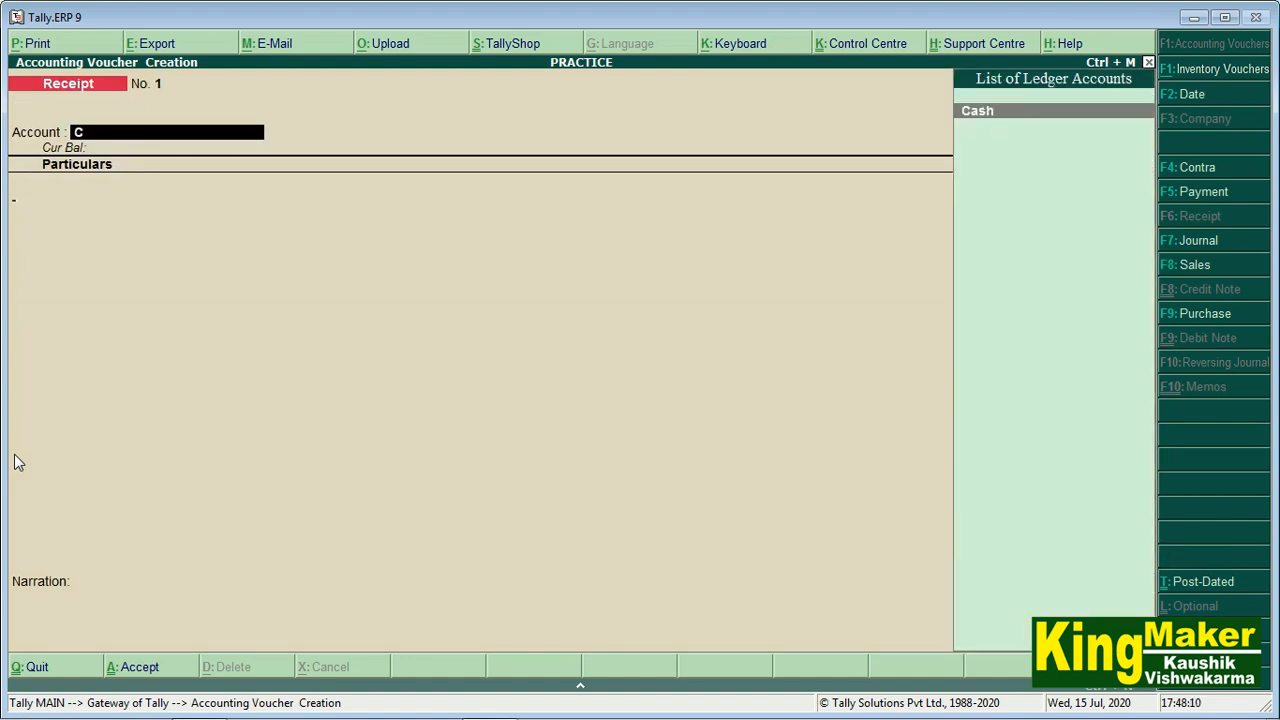
key(Return)
text(B)
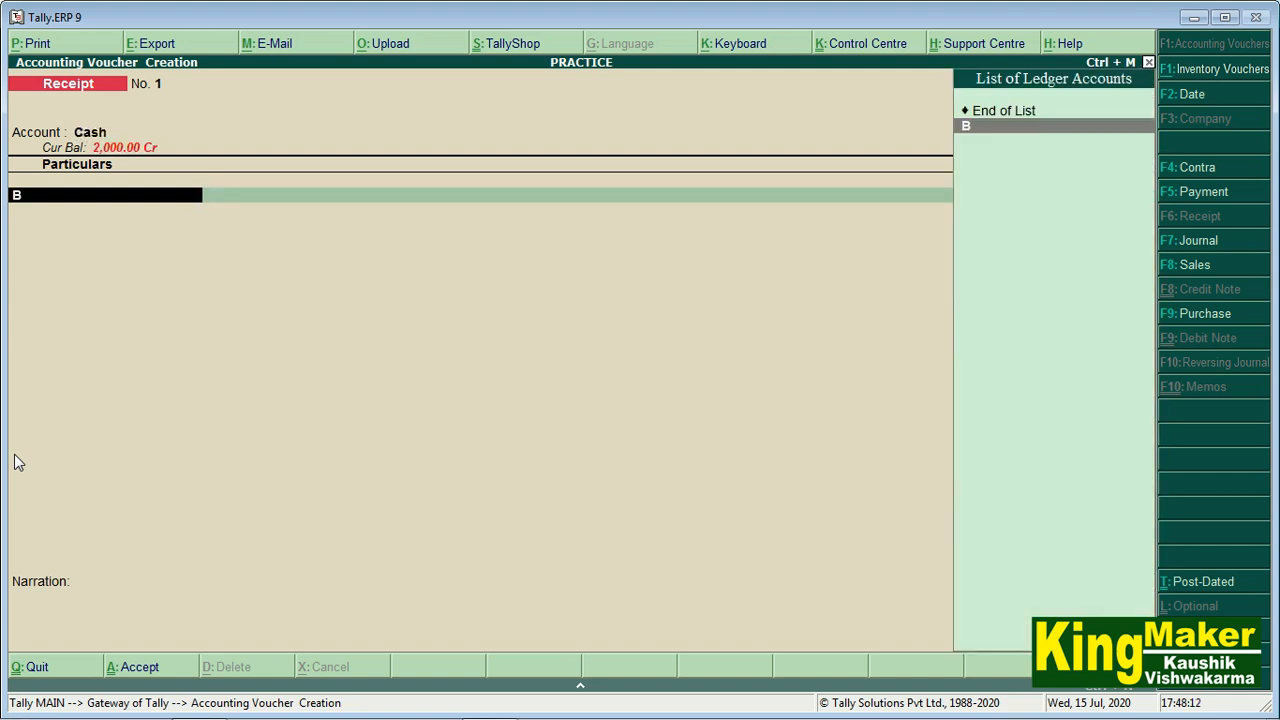
key(Return)
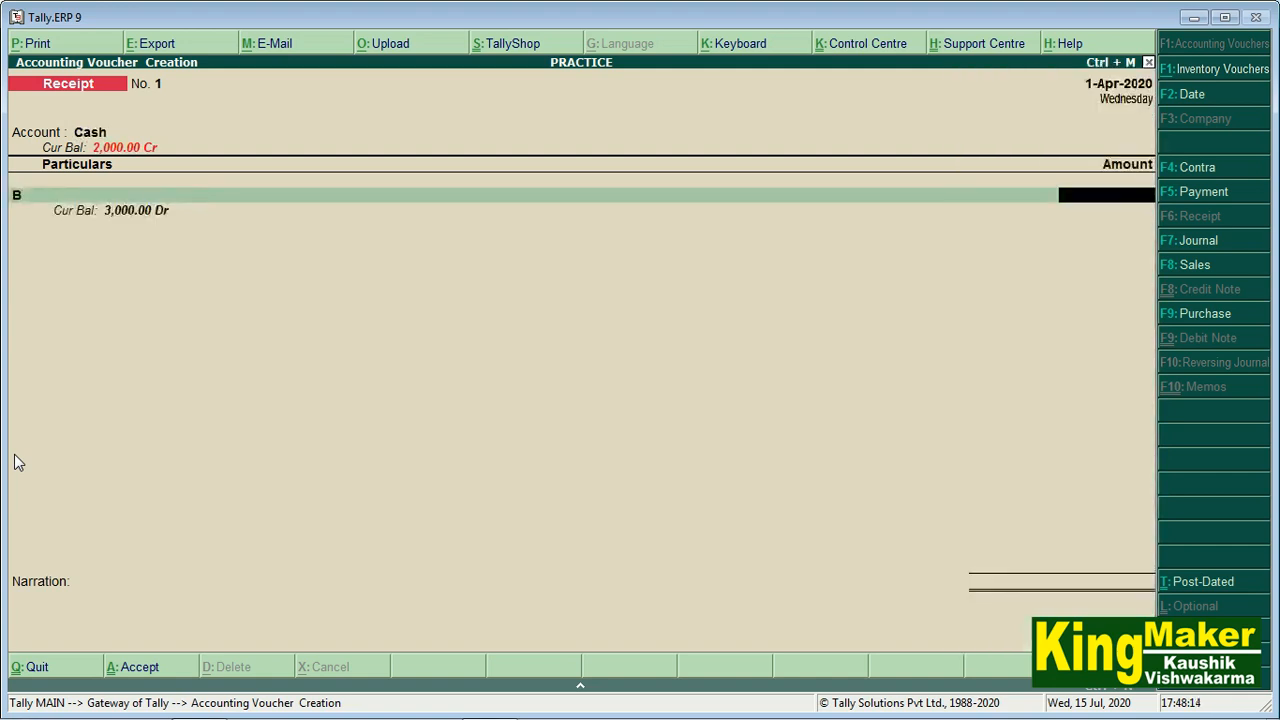
text(3000)
key(Return)
key(Return)
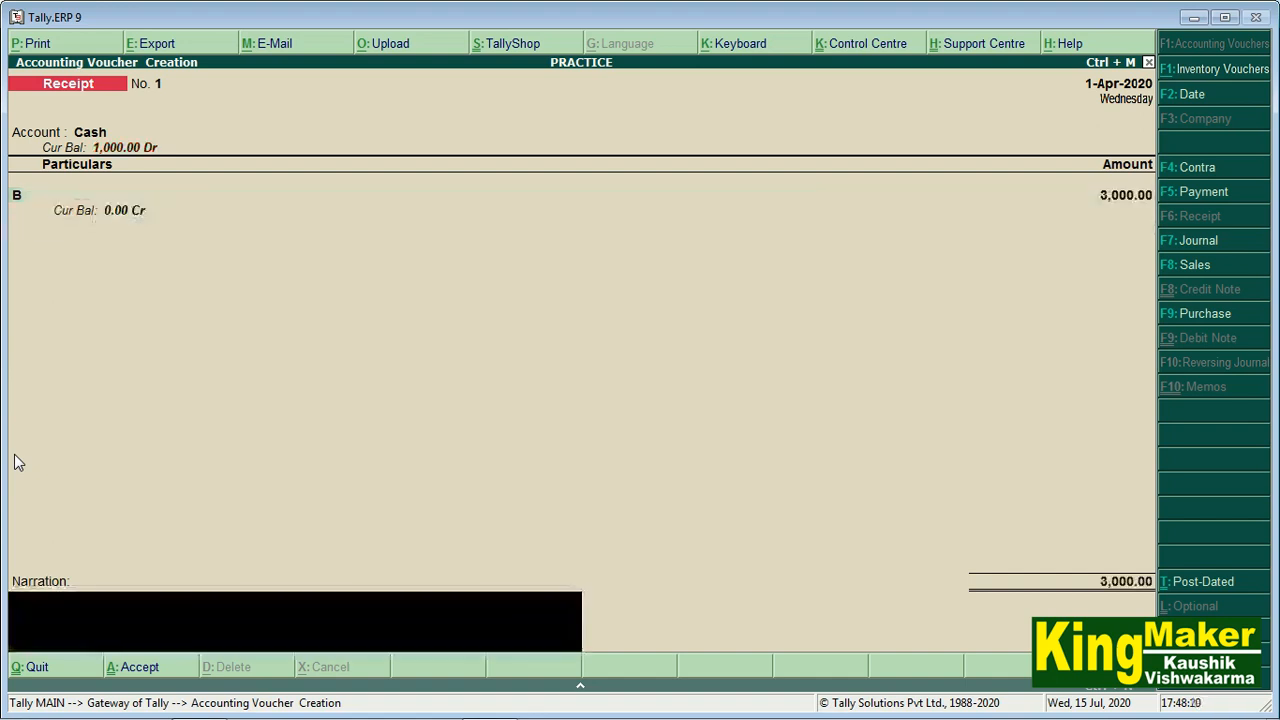
key(Return)
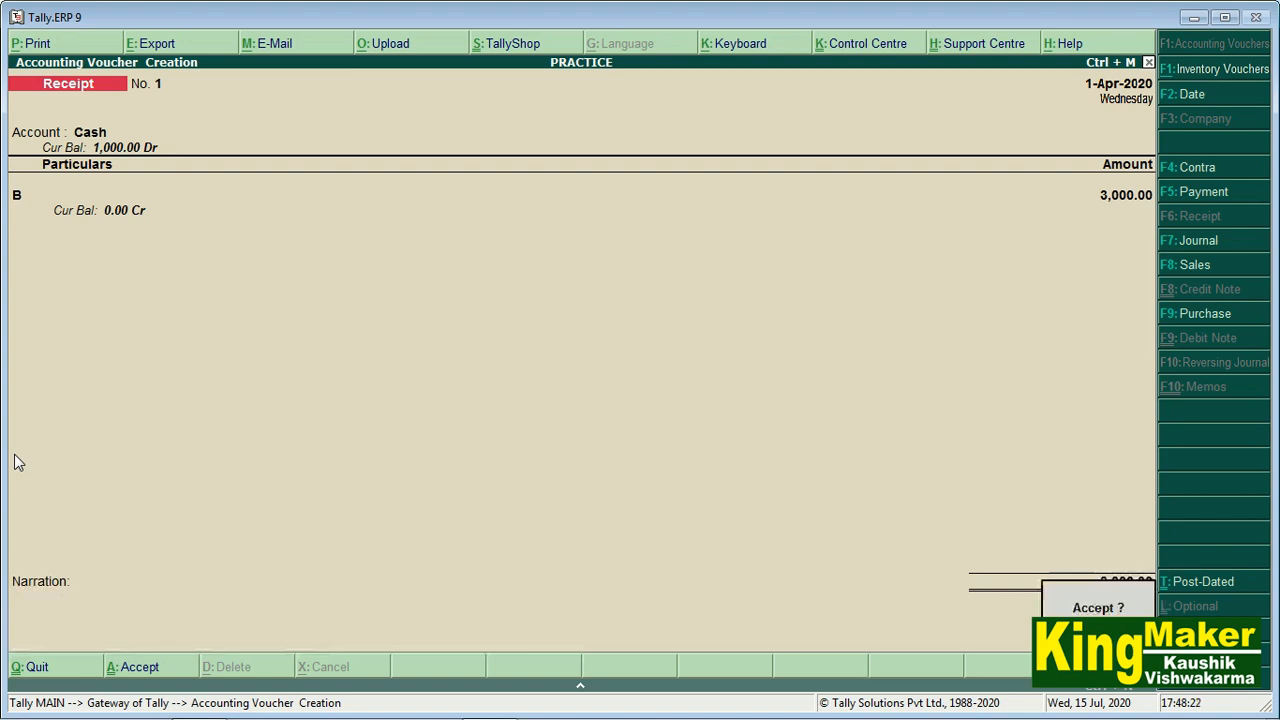
key(Return)
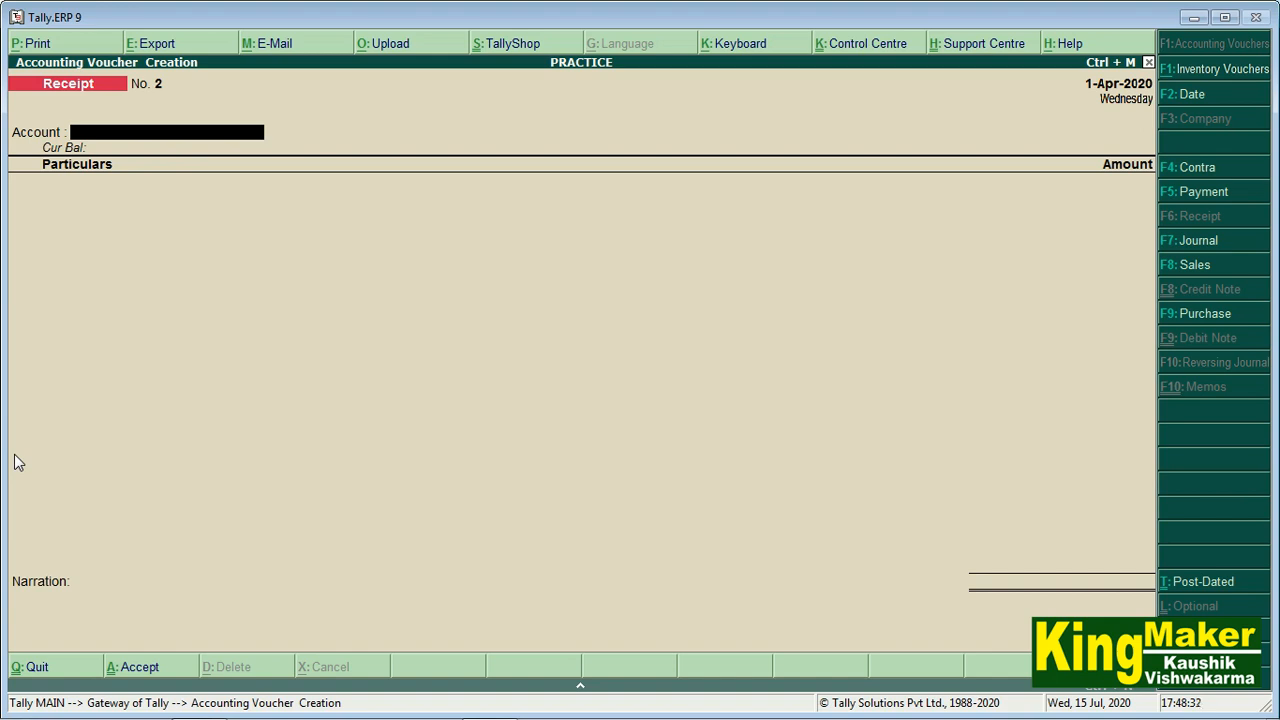
Step: Examine the Profit & Loss A/c report for the company in its detailed view, and close it
key(Escape)
key(Return)
key(Down)
key(Down)
key(Down)
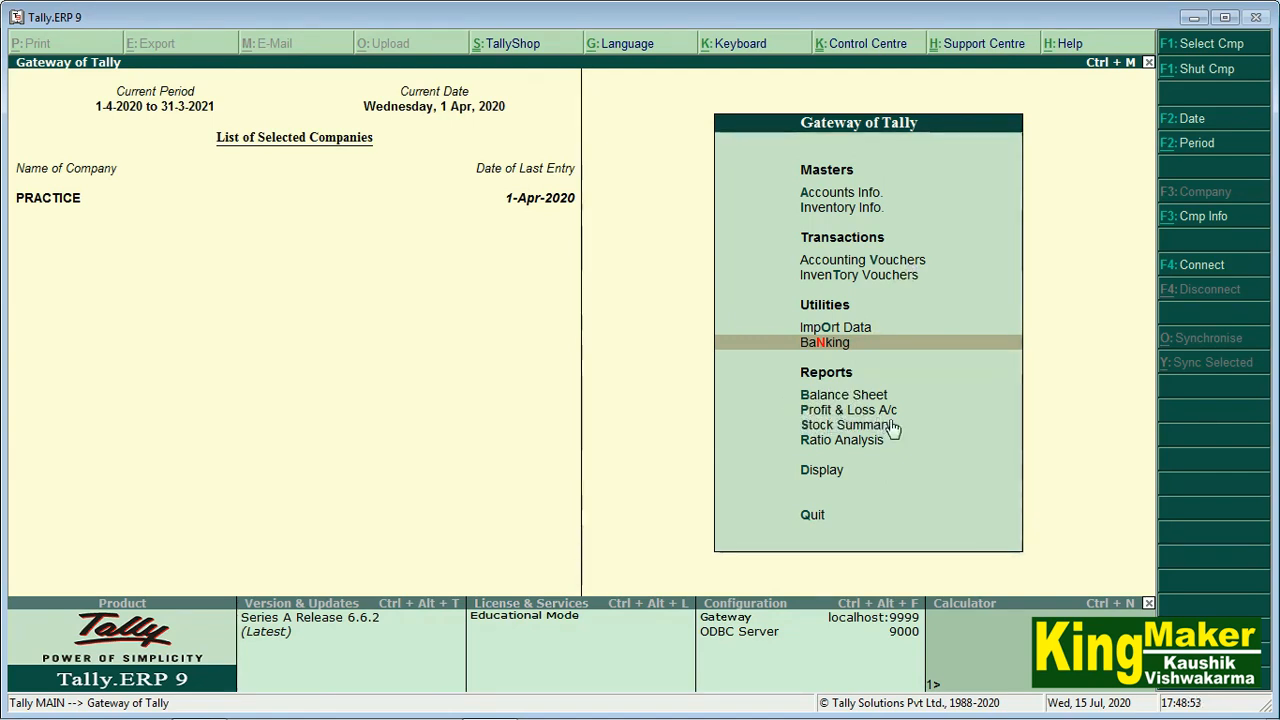
key(Down)
key(Down)
key(Return)
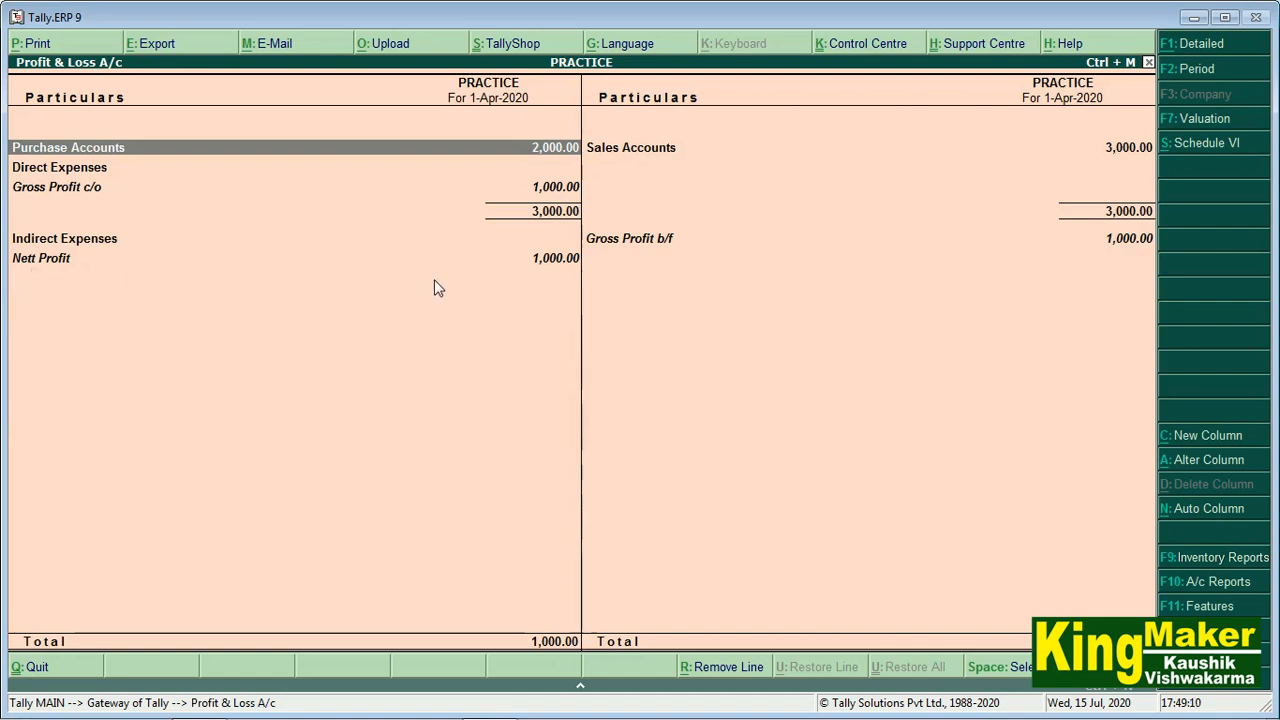
click(1185, 50)
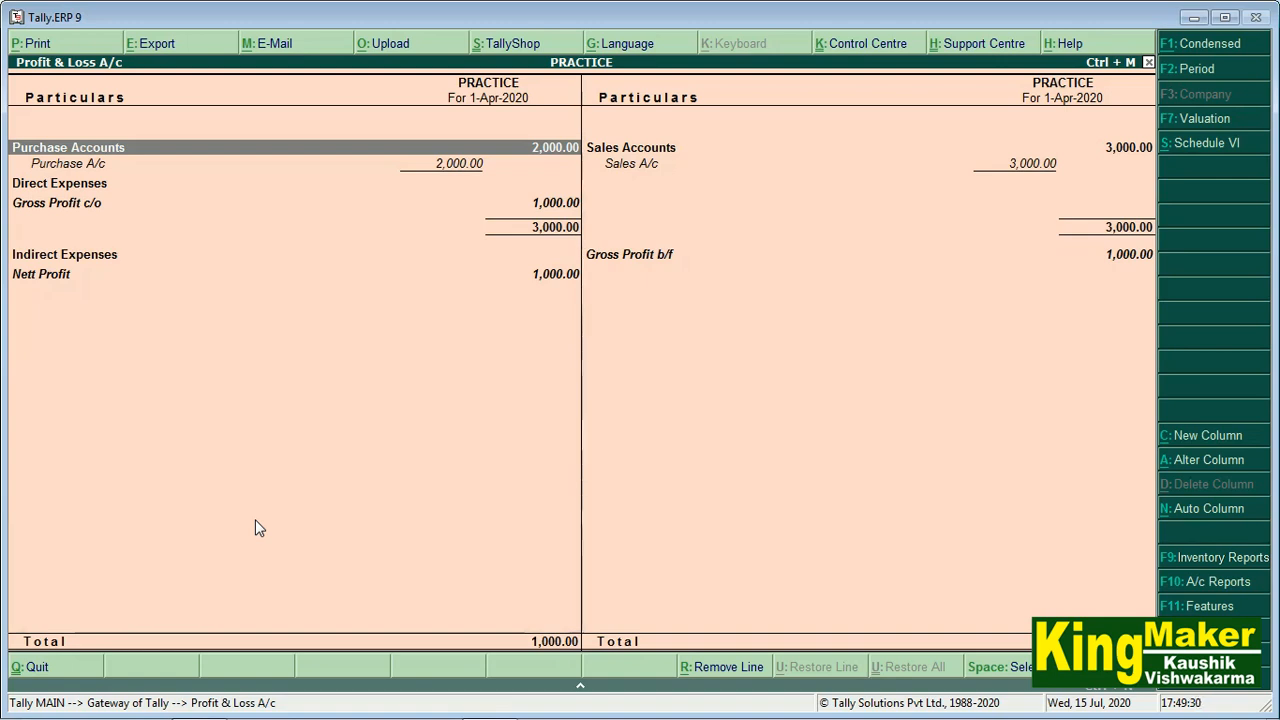
key(Escape)
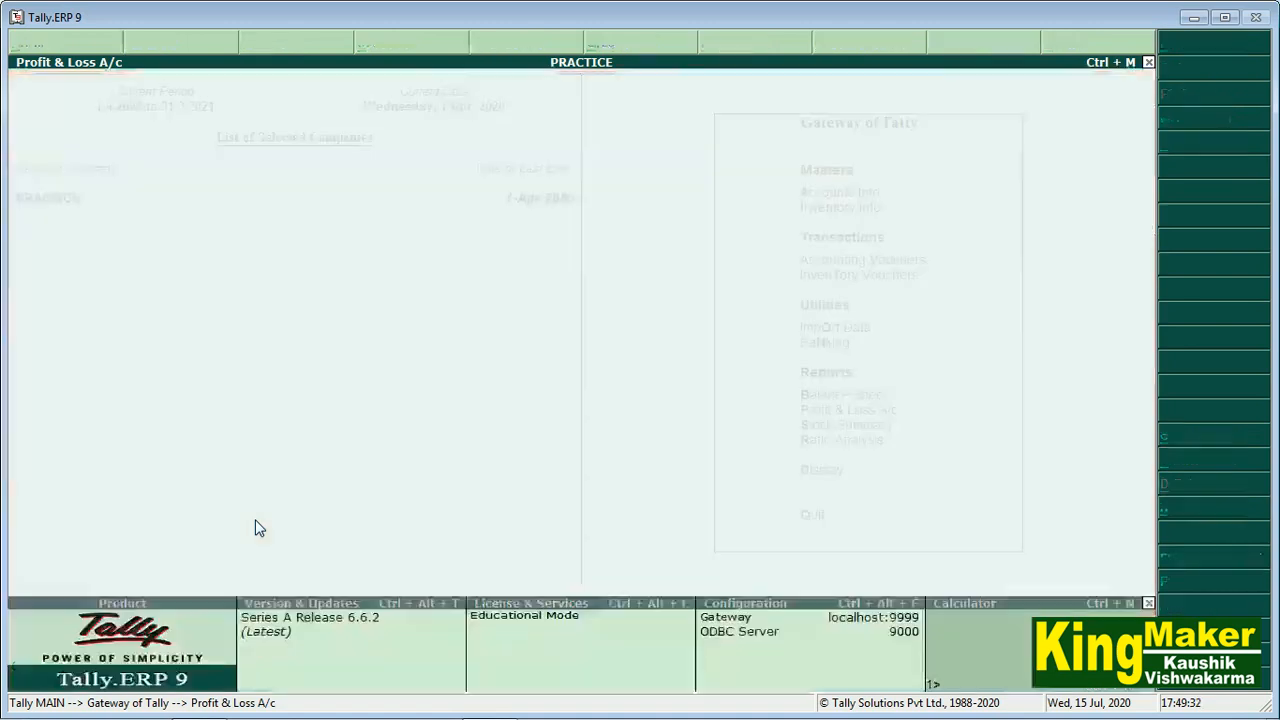
Step: Look through the company's existing ledgers in the single-ledger alteration list, and leave it without altering any
key(Up)
key(Up)
key(Up)
key(Up)
key(Up)
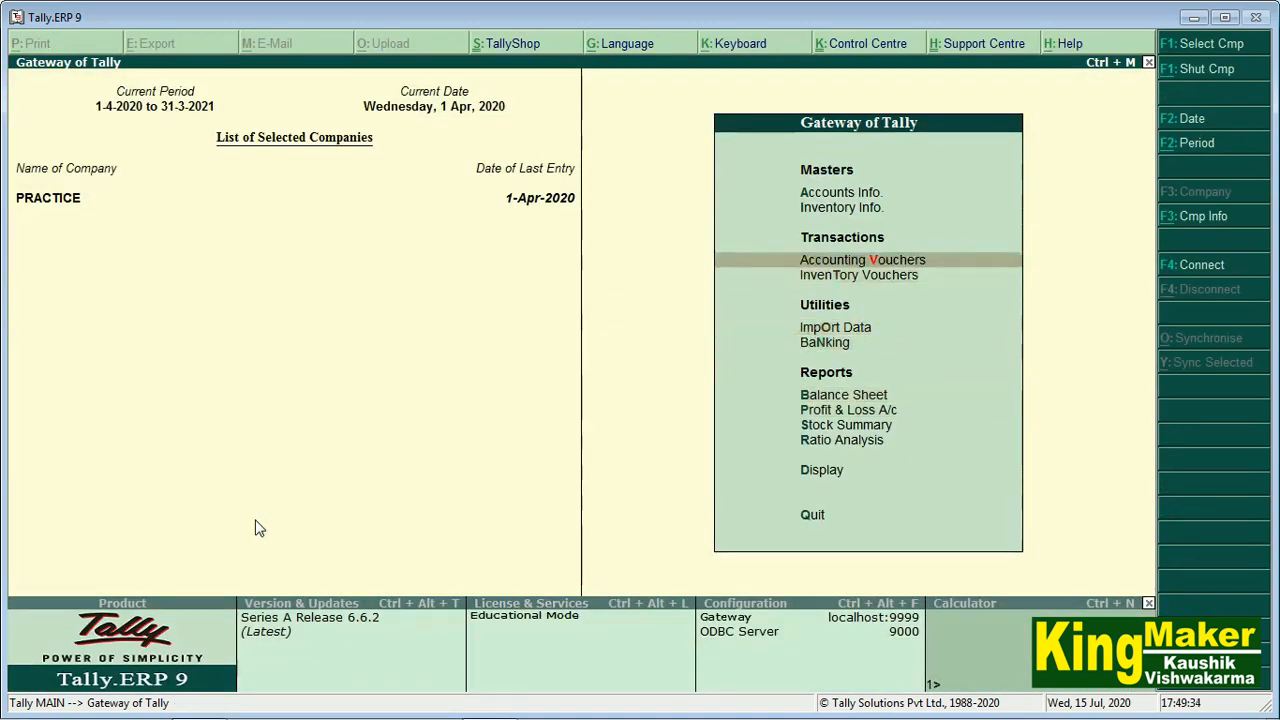
key(Up)
key(Up)
key(Down)
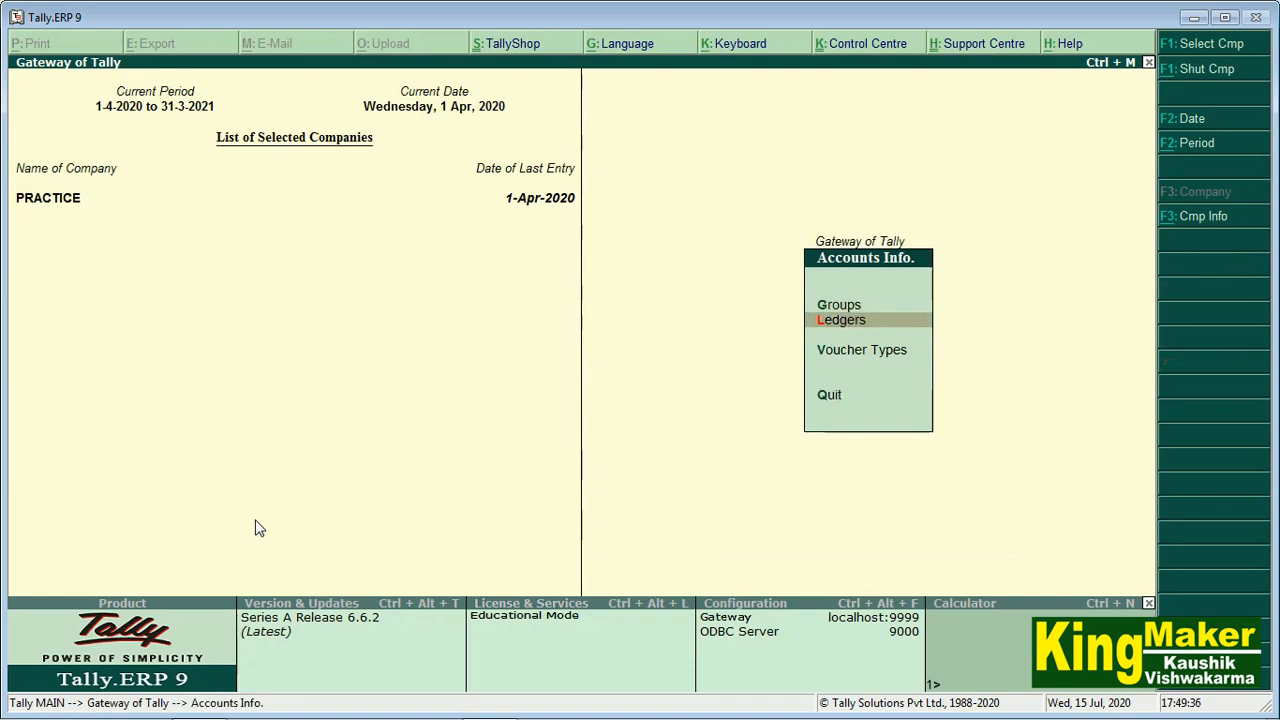
key(Return)
key(a)
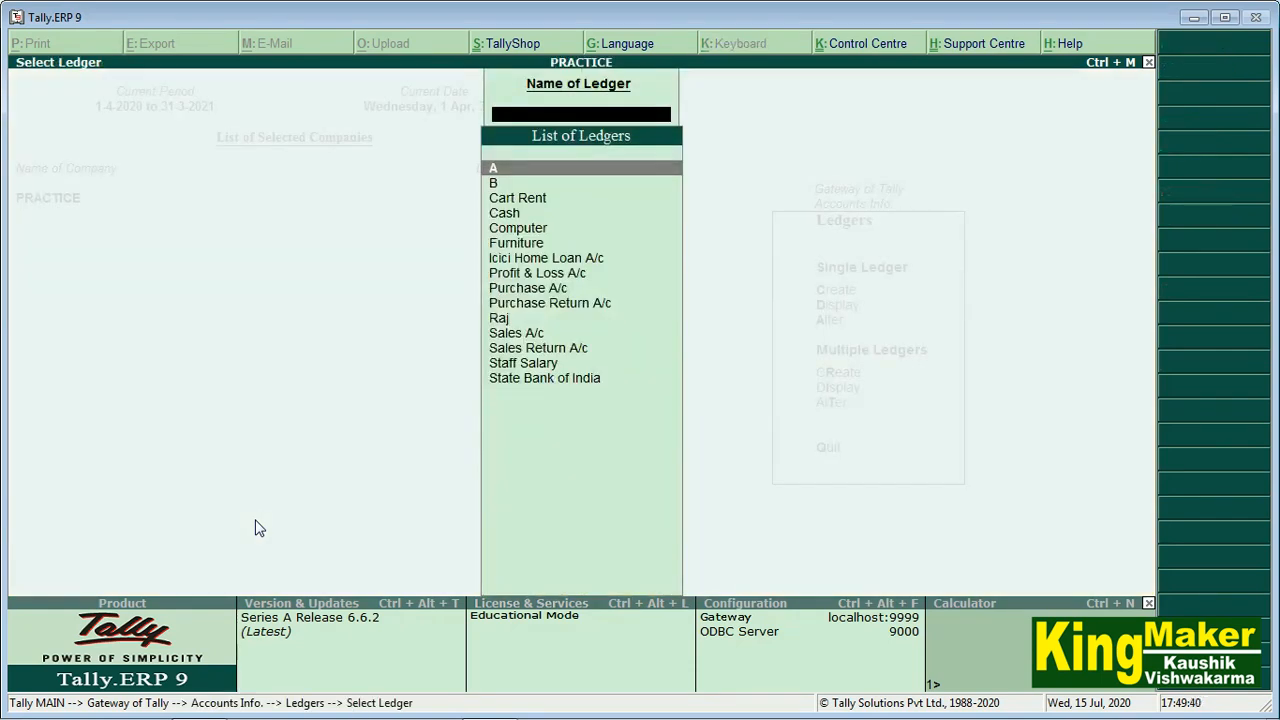
key(Down)
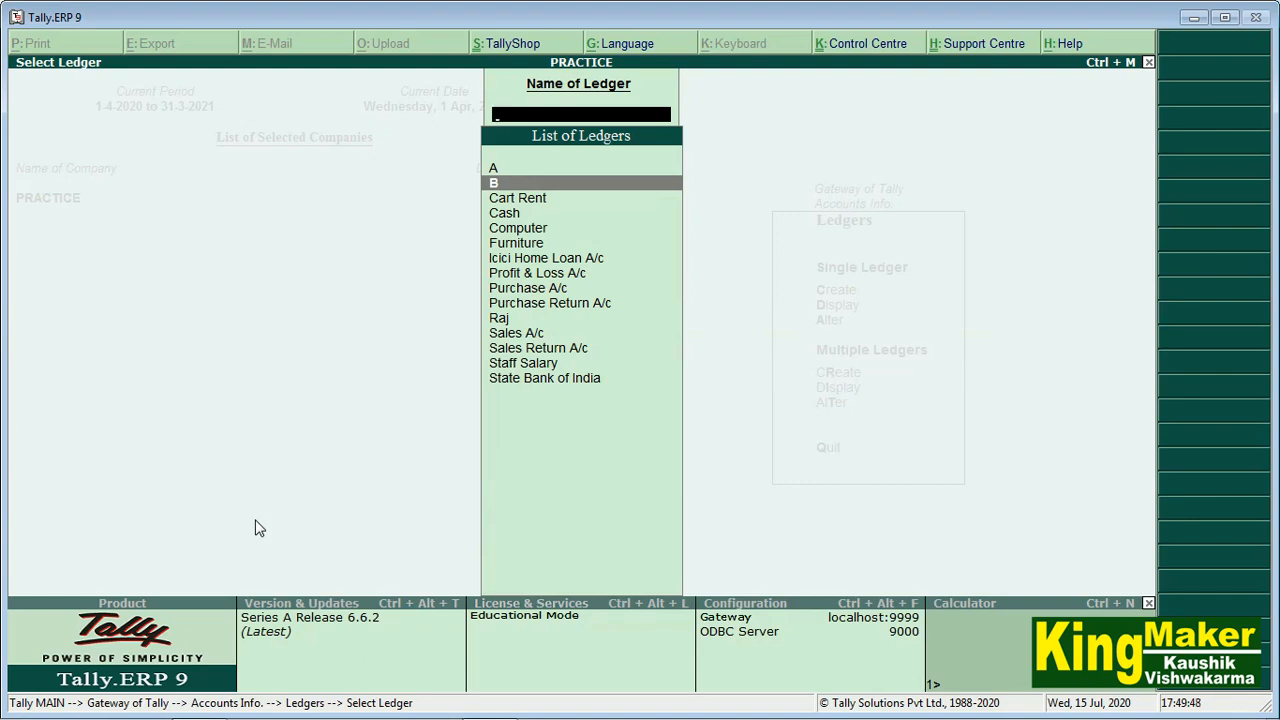
key(Escape)
key(Escape)
key(Escape)
Step: Start a new purchase accounting voucher in voucher mode, leaving the supplier invoice number and date blank
key(Down)
key(Down)
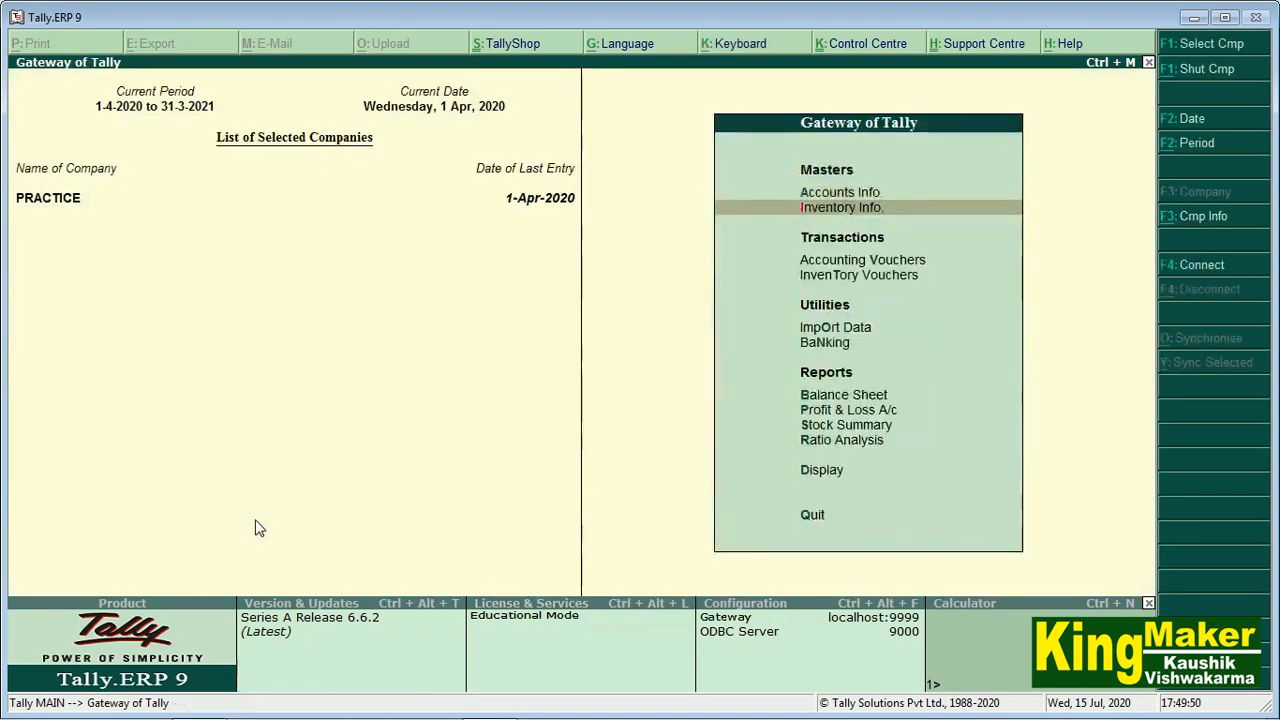
key(Return)
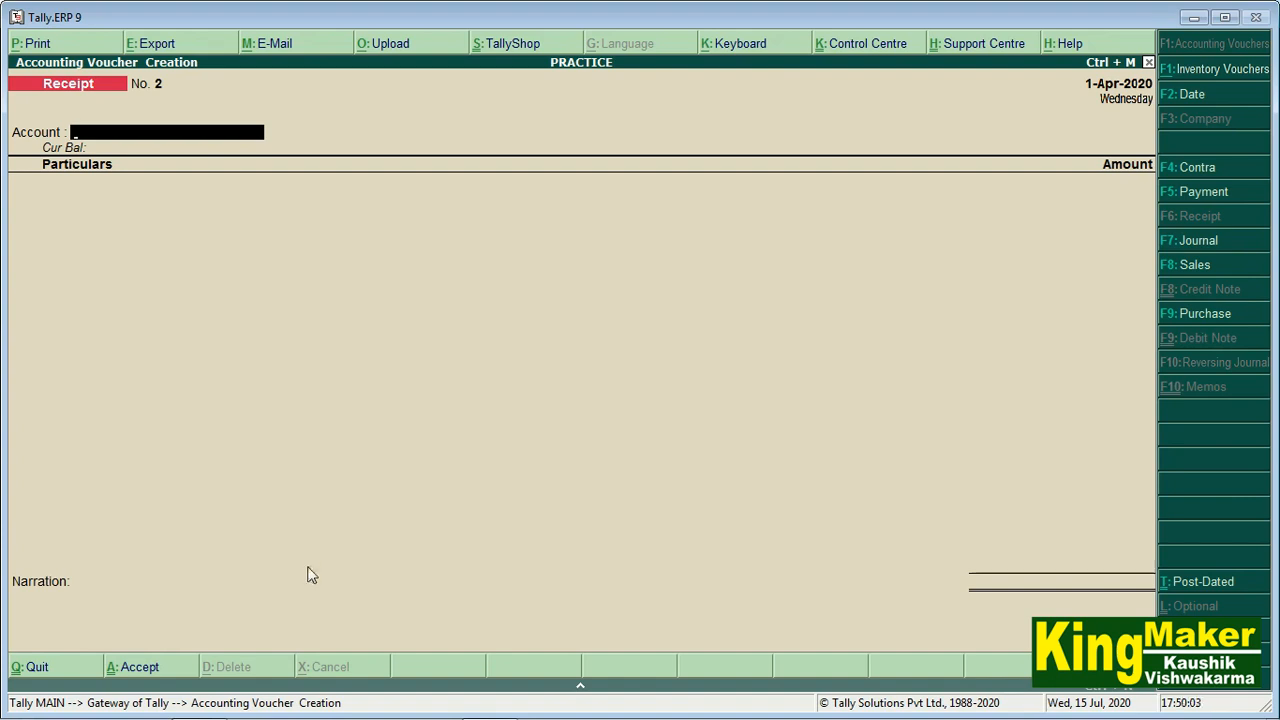
click(1190, 318)
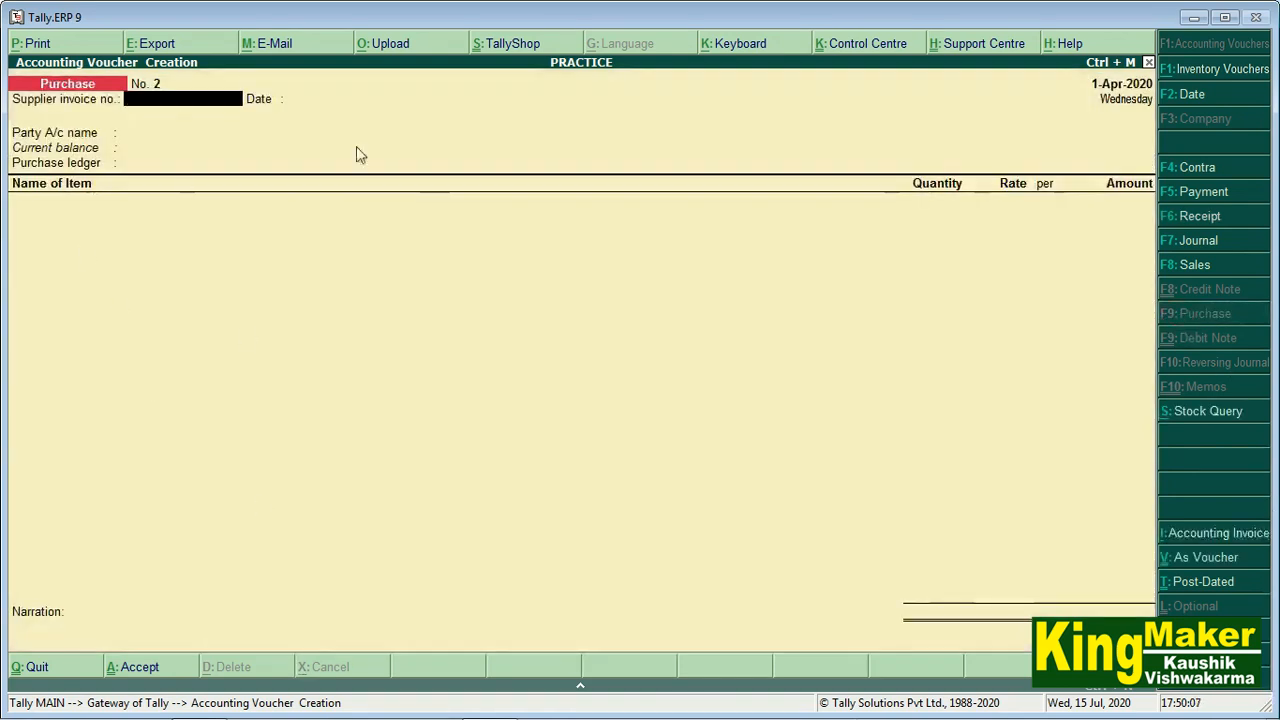
click(1200, 557)
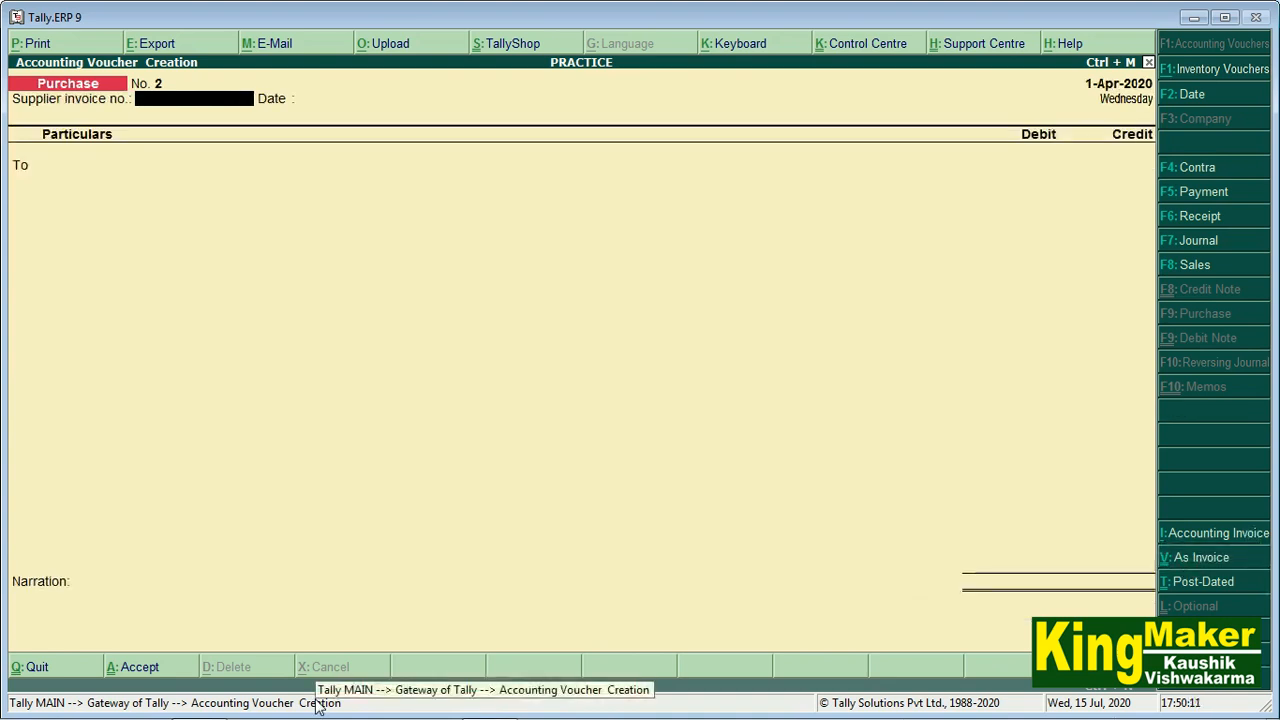
key(Return)
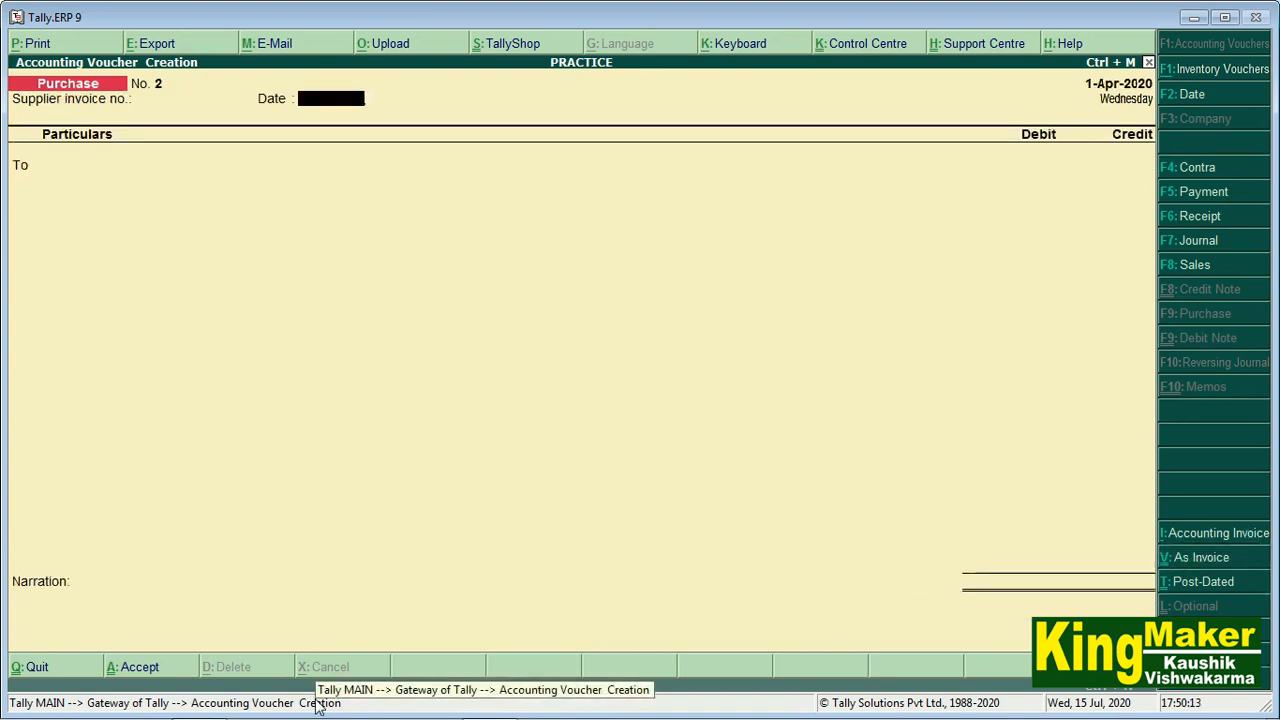
key(Return)
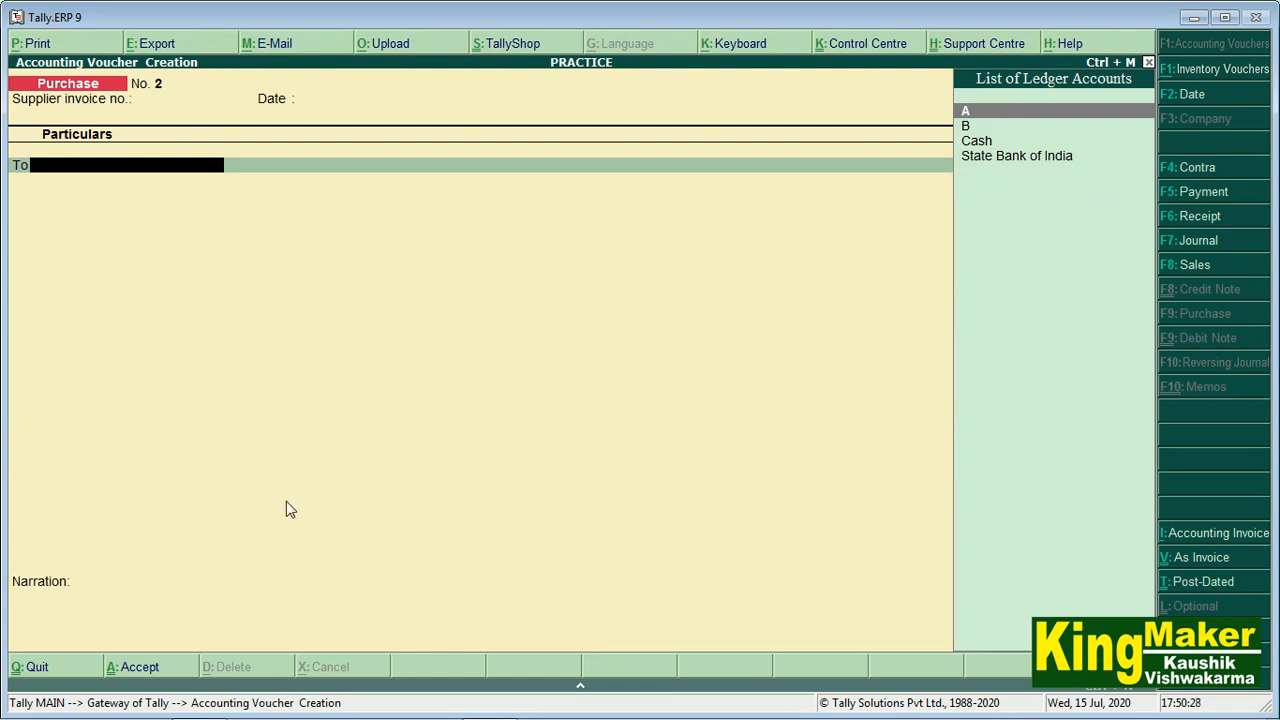
Step: Create a ledger named C under Sundry Creditors from within the purchase voucher, keeping its remaining details at their defaults
key(alt+c)
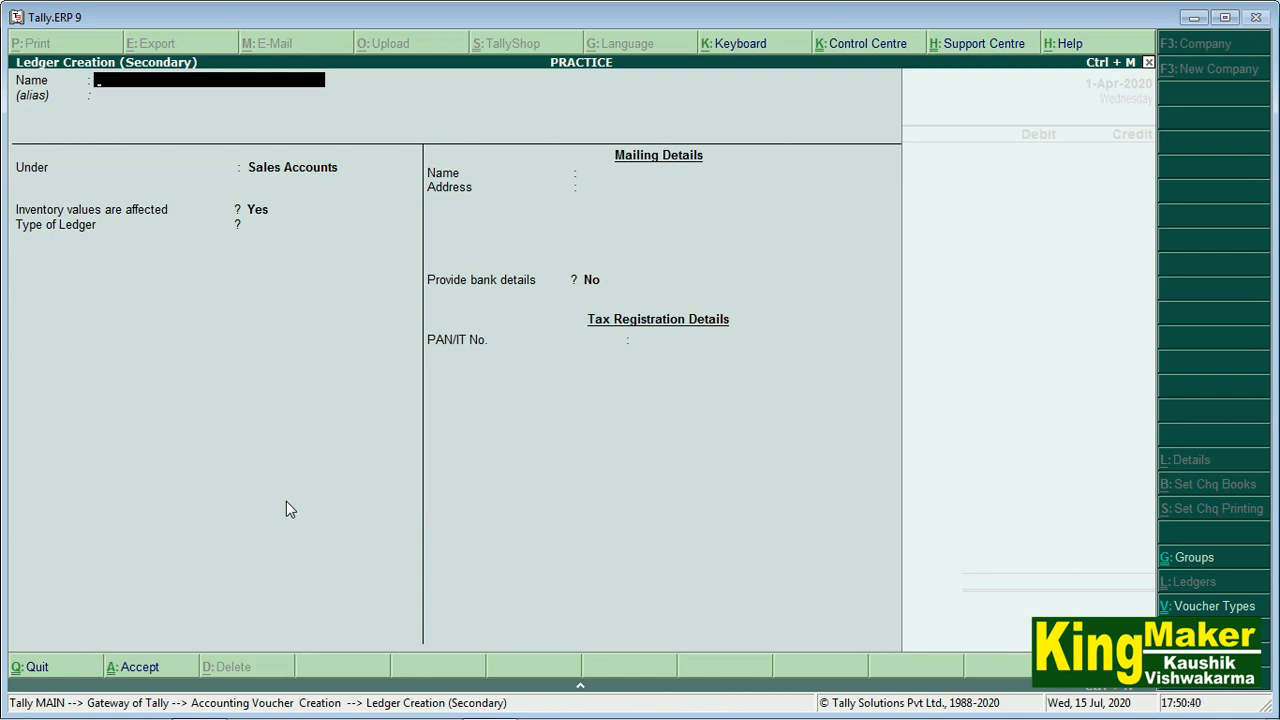
text(C)
key(Return)
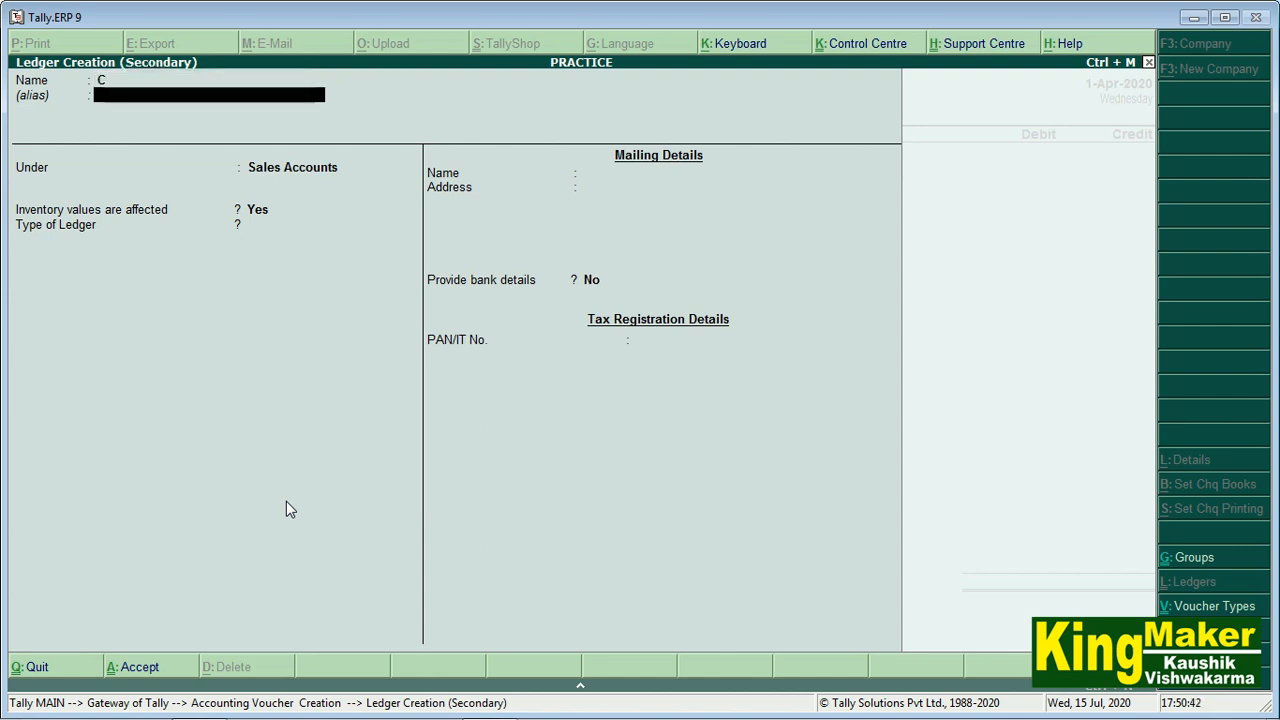
key(Return)
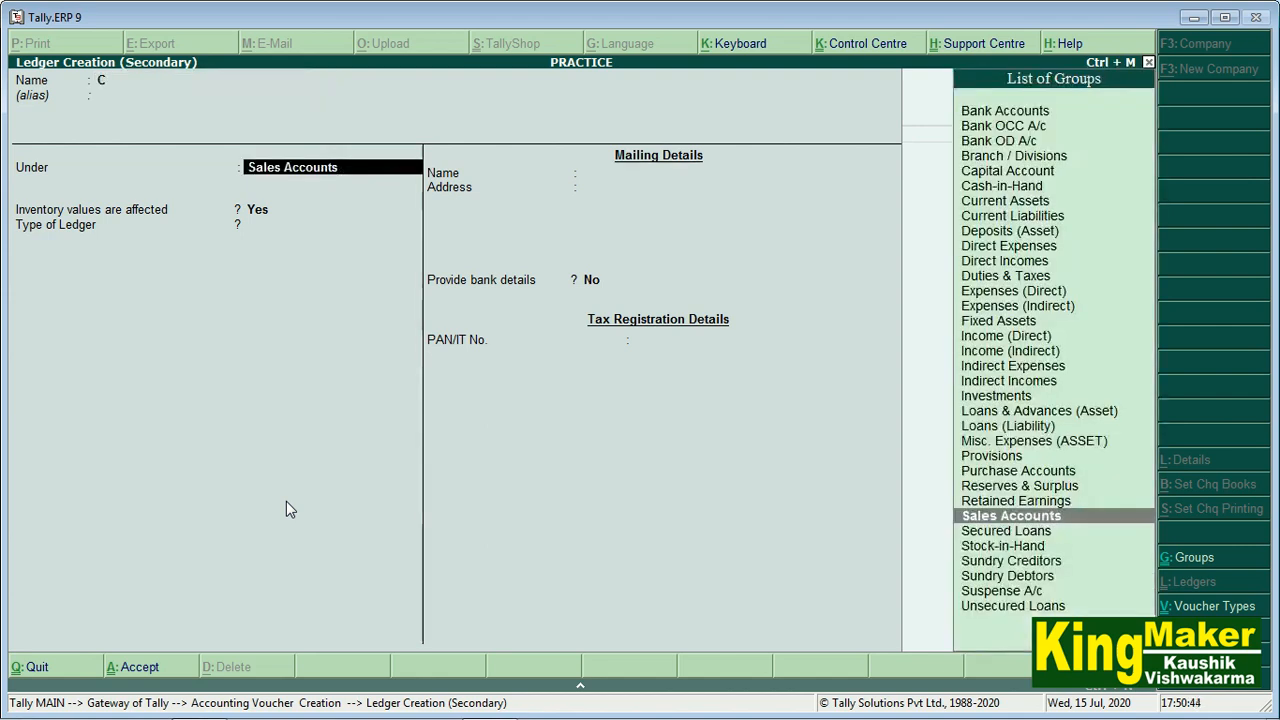
key(Down)
key(Down)
key(Down)
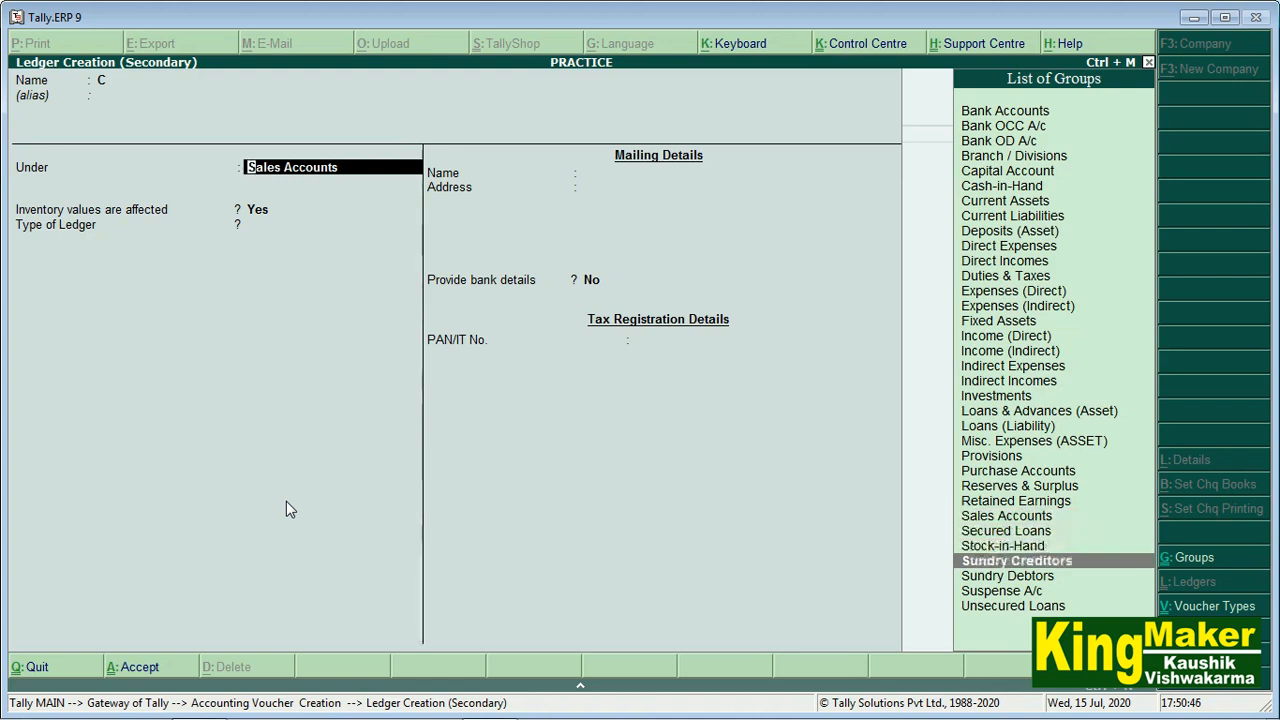
key(Return)
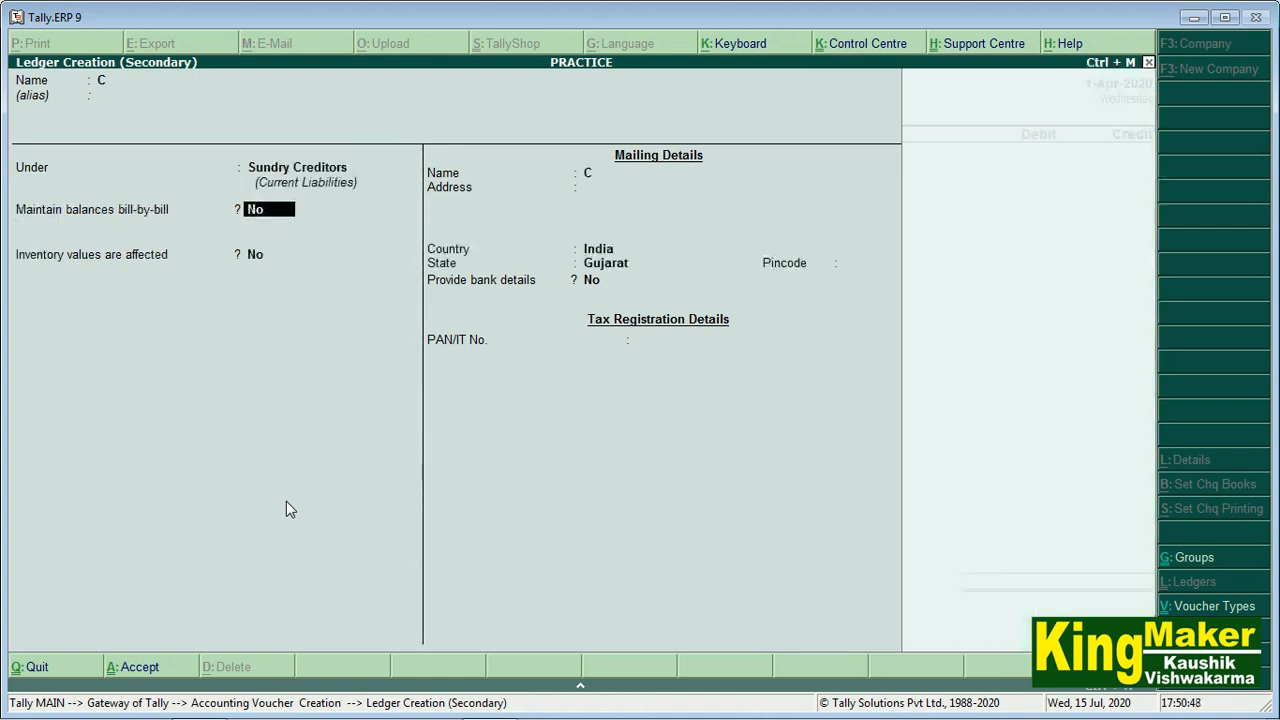
key(Return)
key(Return)
key(Return)
key(Return)
key(Return)
key(Return)
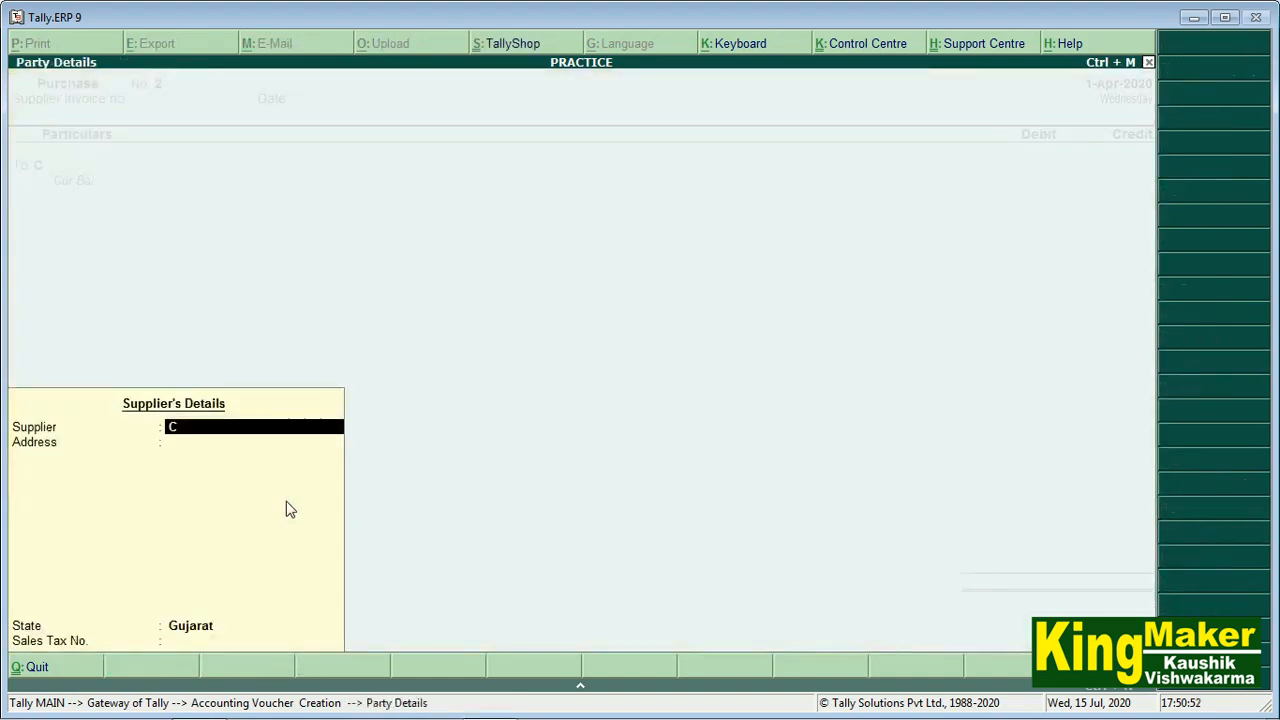
Step: Credit supplier C with 5000 against Purchase A/c, keeping the default supplier details, and save the purchase voucher without inventory allocations or narration
key(Return)
key(Return)
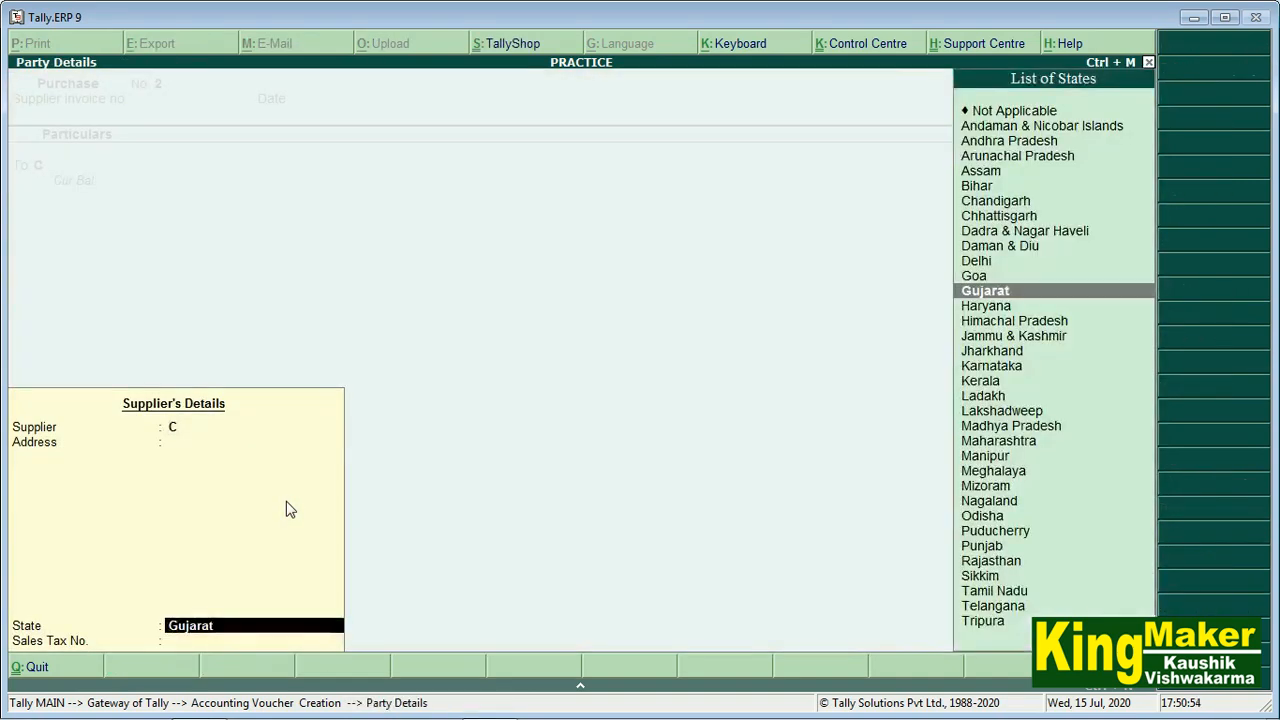
key(Return)
key(Return)
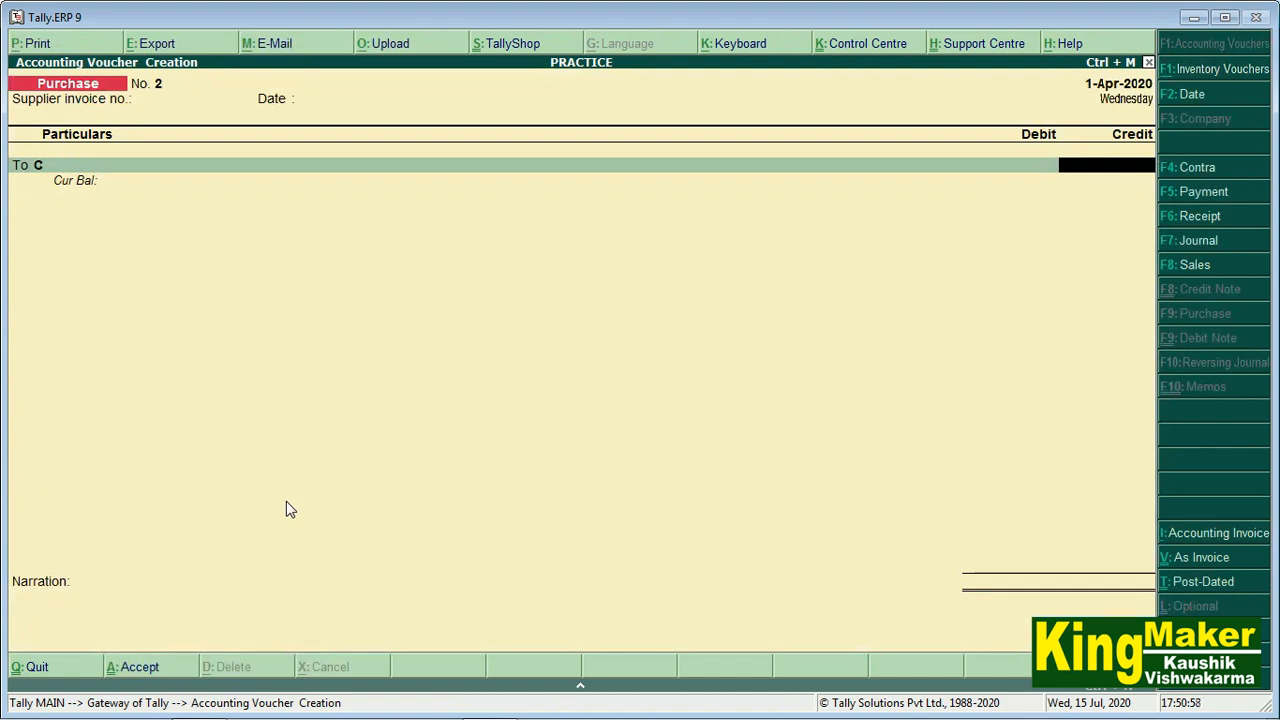
text(5000)
key(Return)
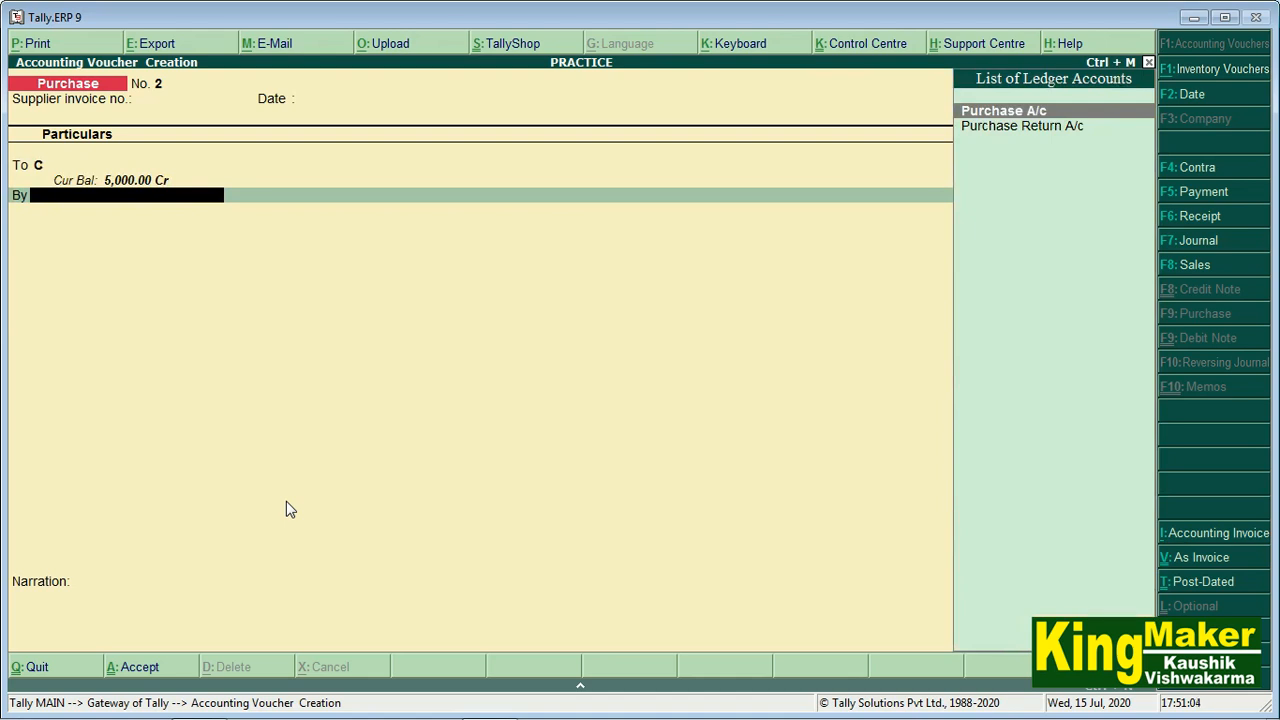
key(Return)
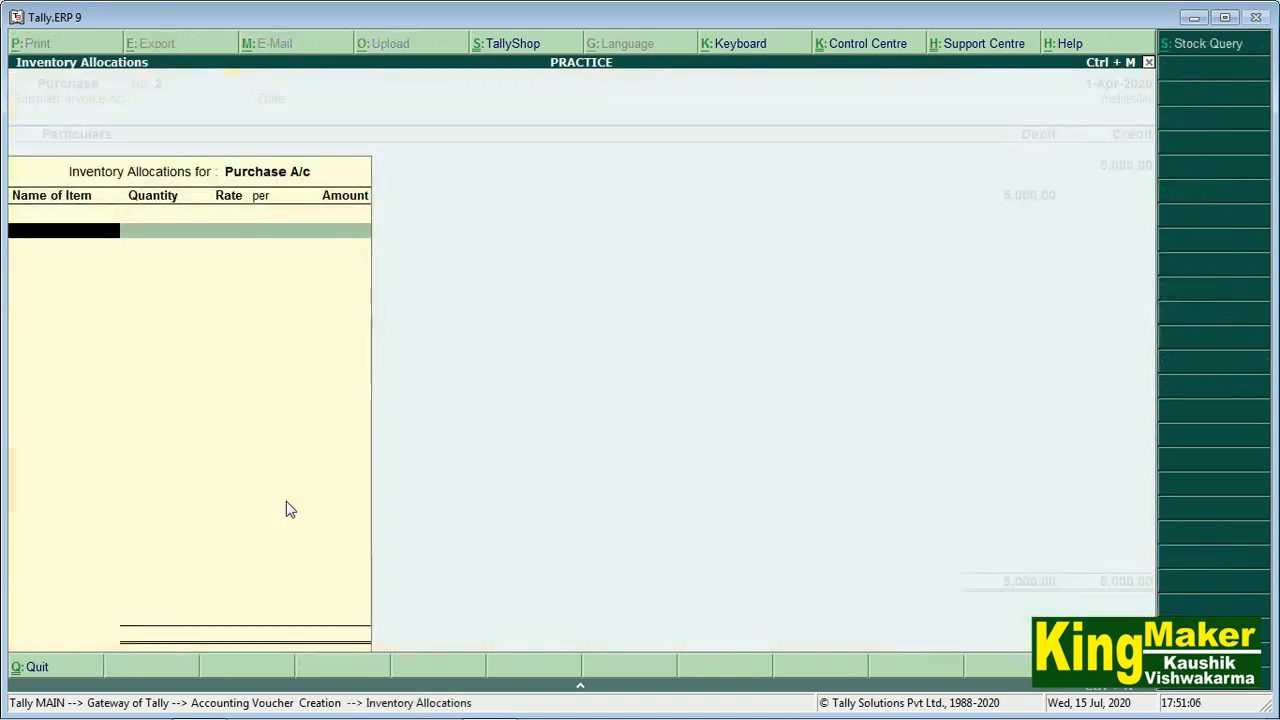
key(Return)
key(Return)
key(Return)
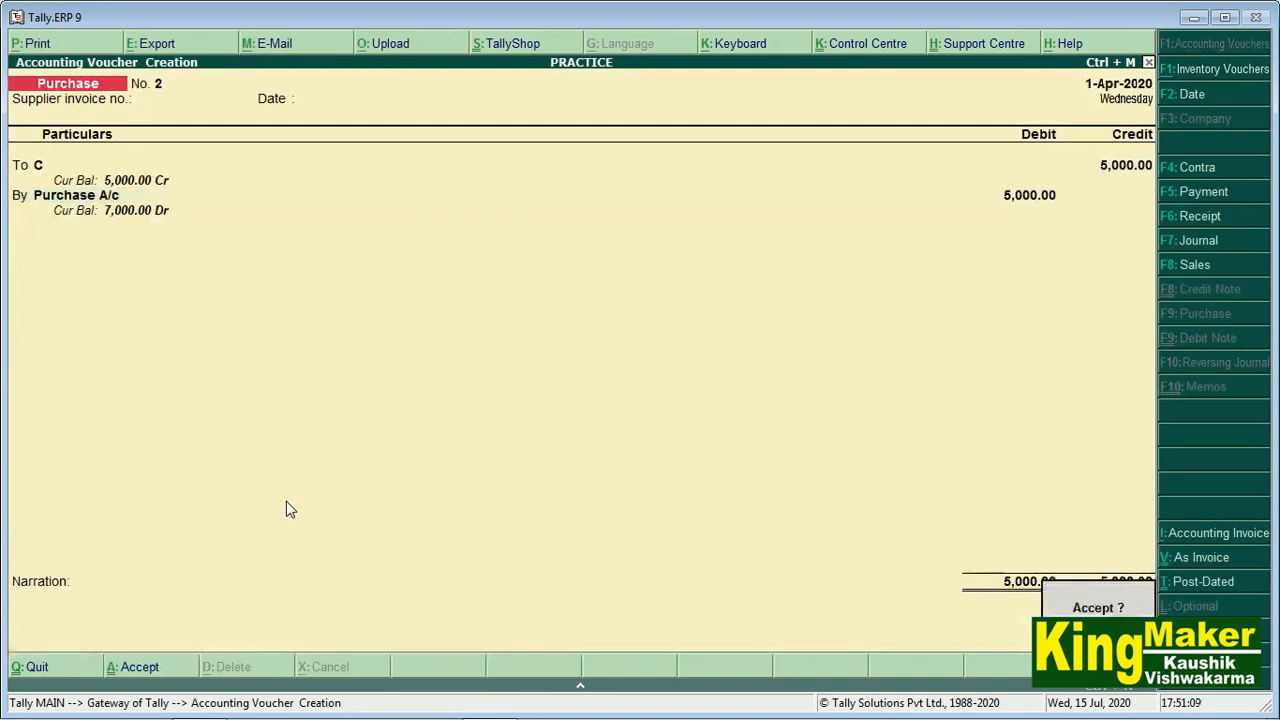
key(Return)
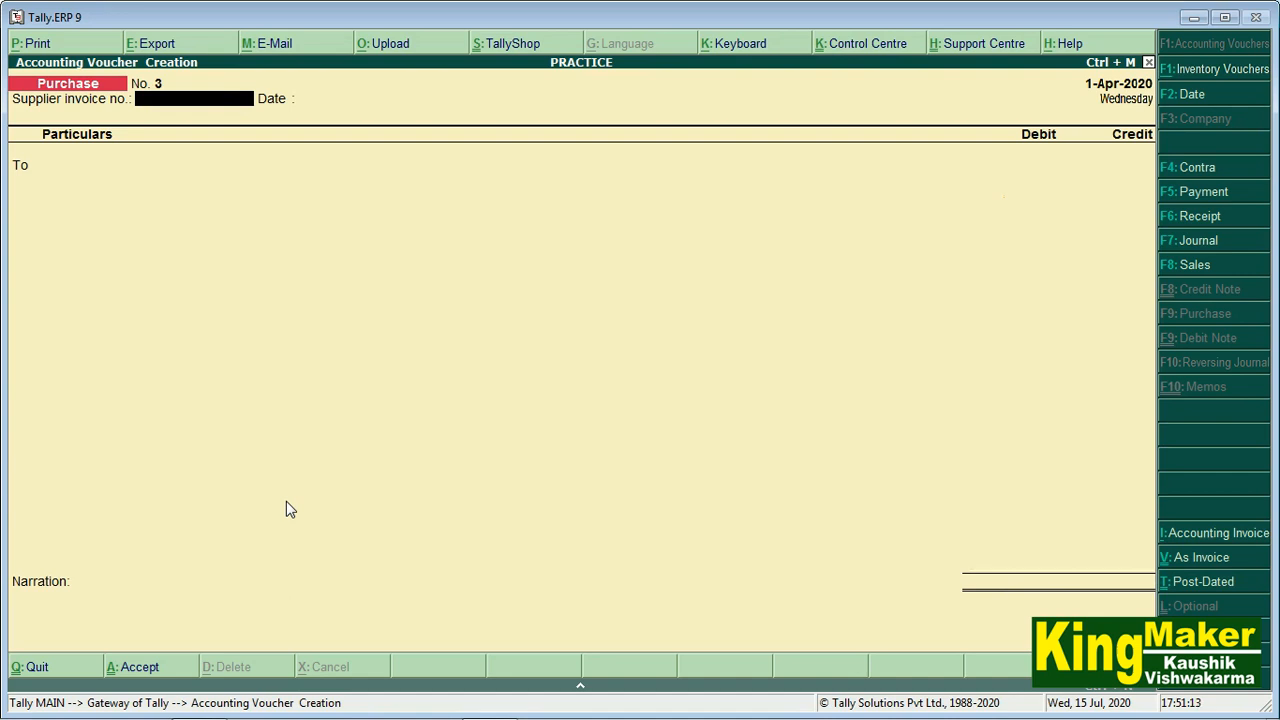
Step: Start a payment voucher from State Bank of India and enter a payment of 2500 to C
key(F5)
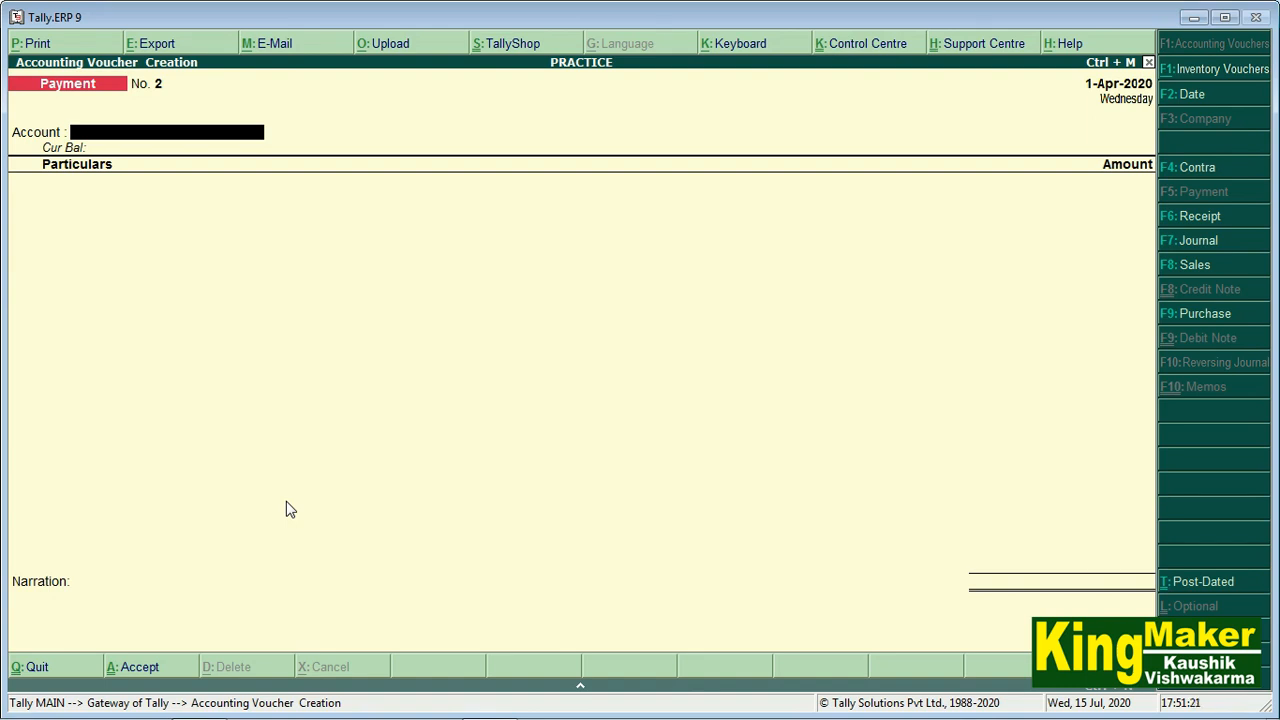
text(B)
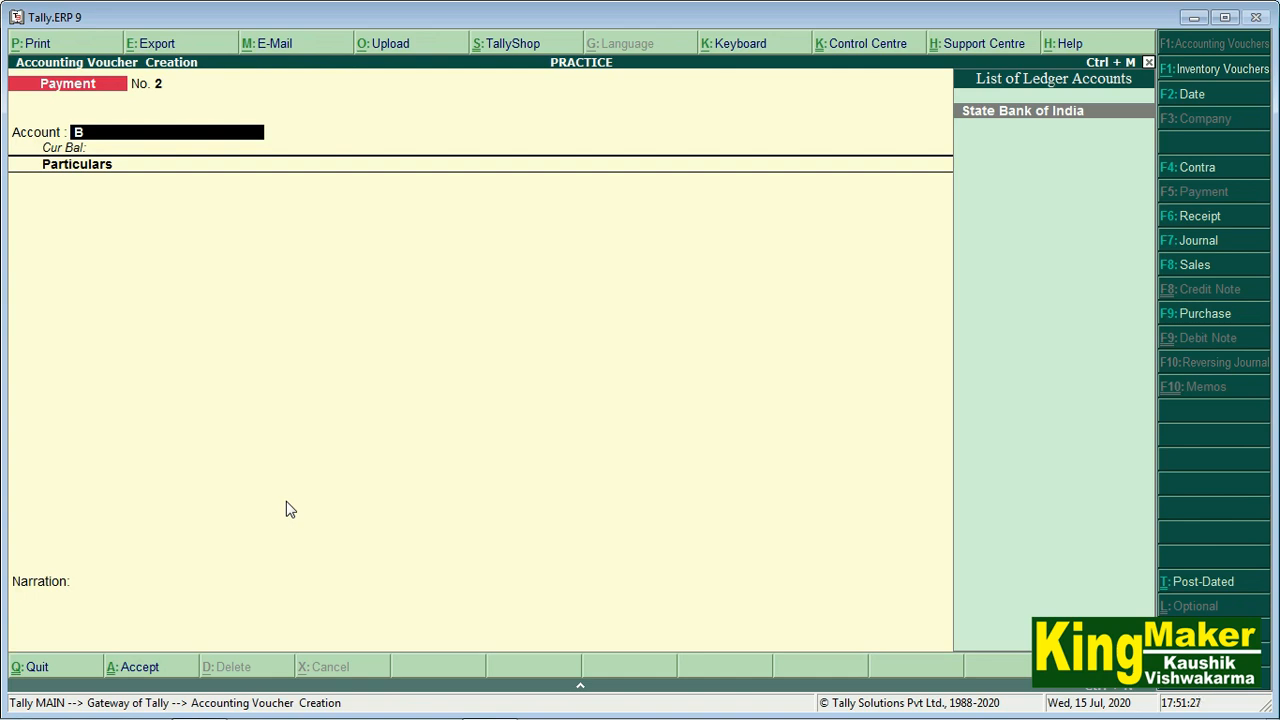
key(Return)
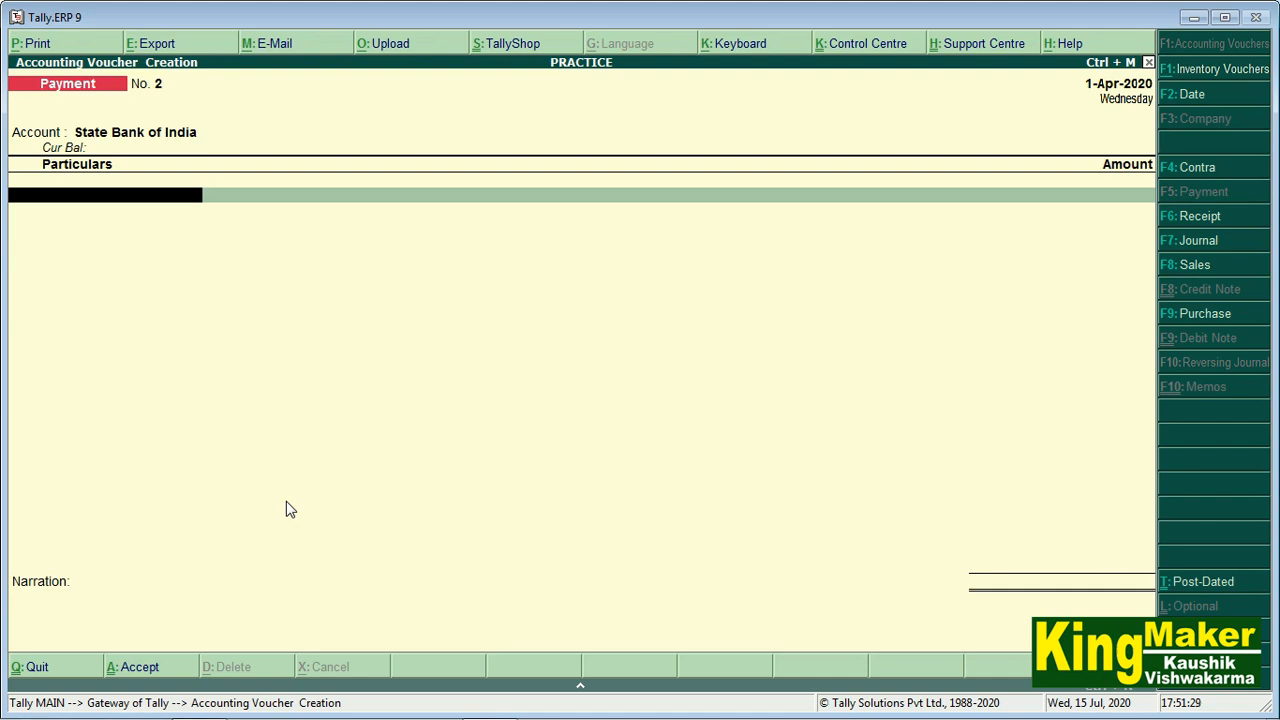
text(C)
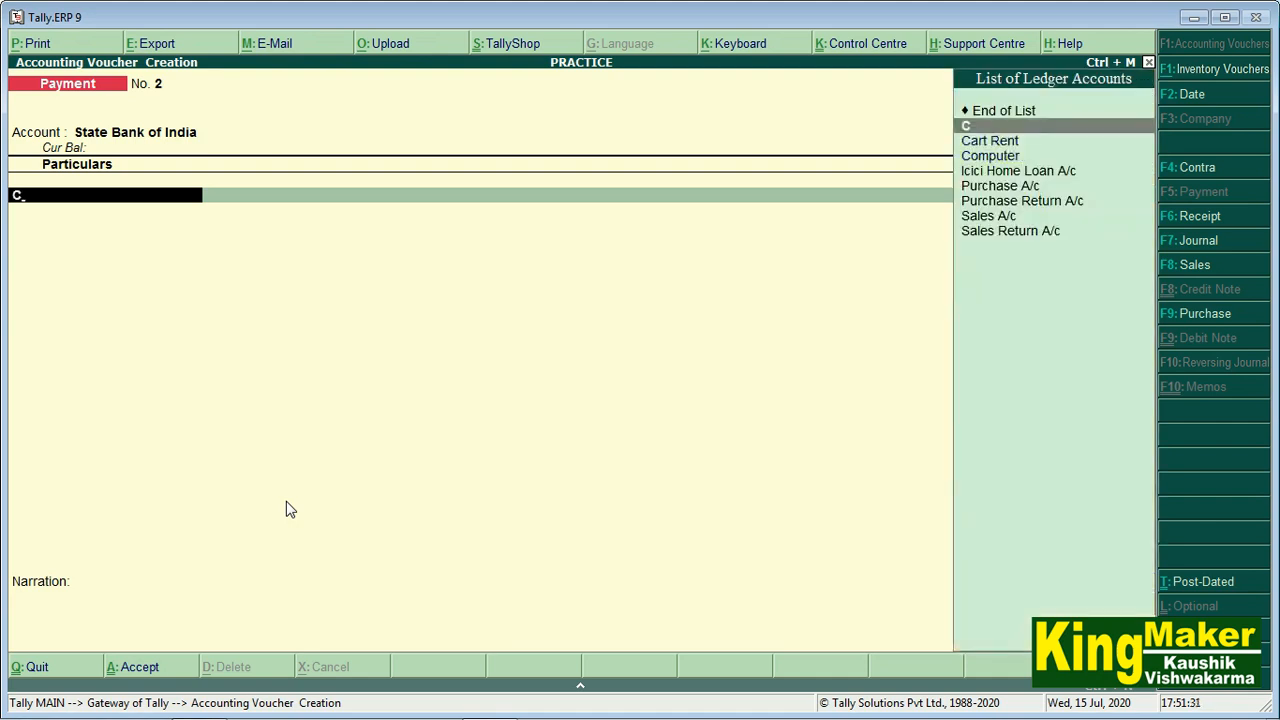
key(Return)
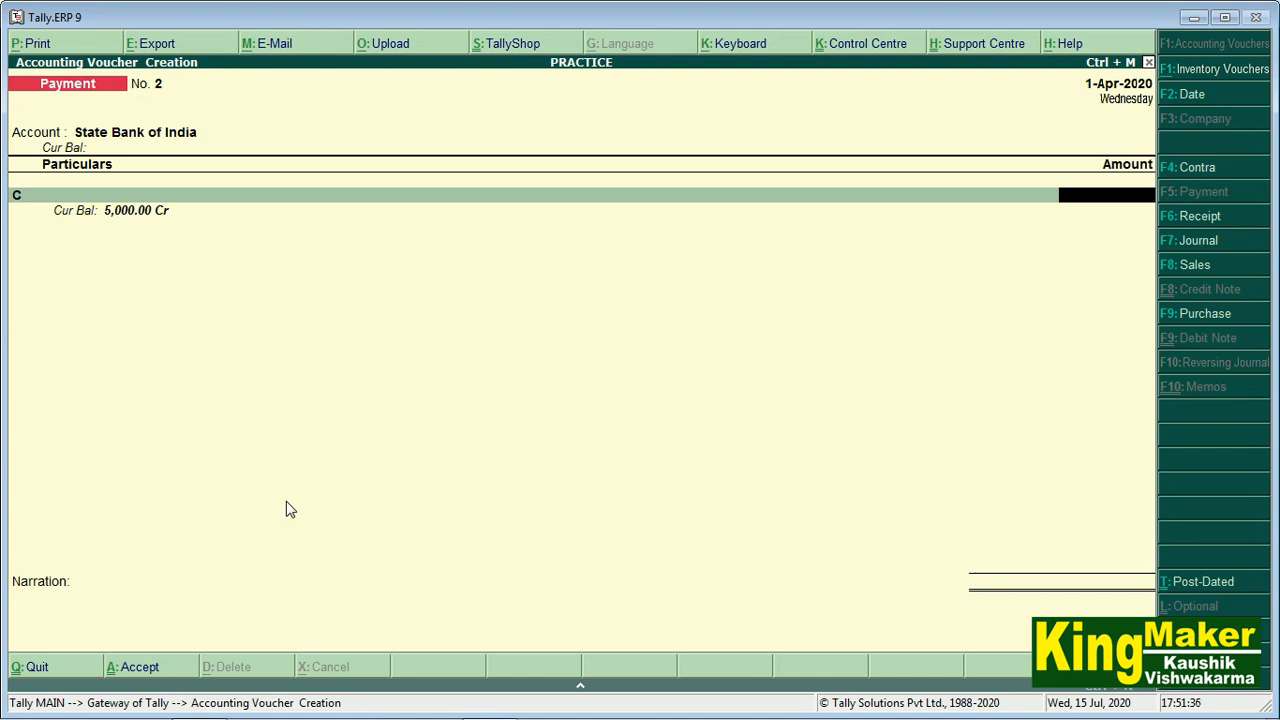
text(2500)
key(Return)
key(Return)
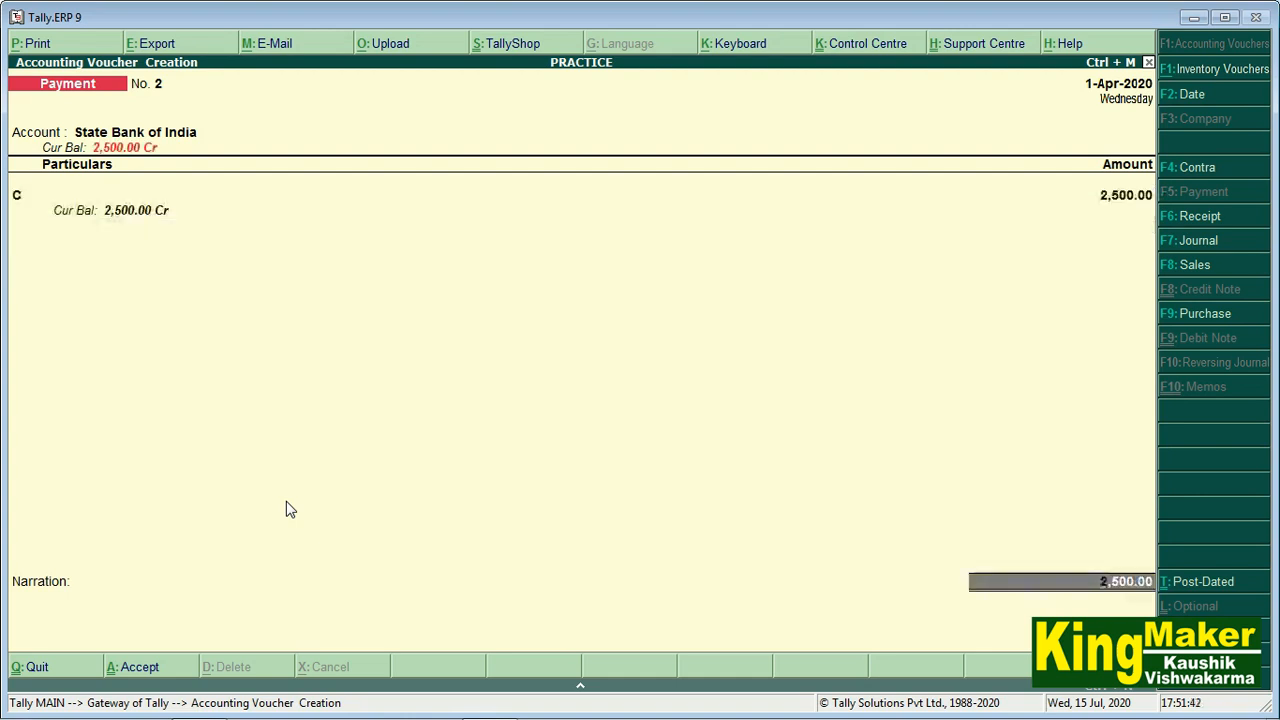
Step: Allocate the bank payment as Cheque with the cheque range Not Applicable and no instrument number, and save the voucher without a narration
key(Return)
key(Return)
key(Return)
key(BackSpace)
key(BackSpace)
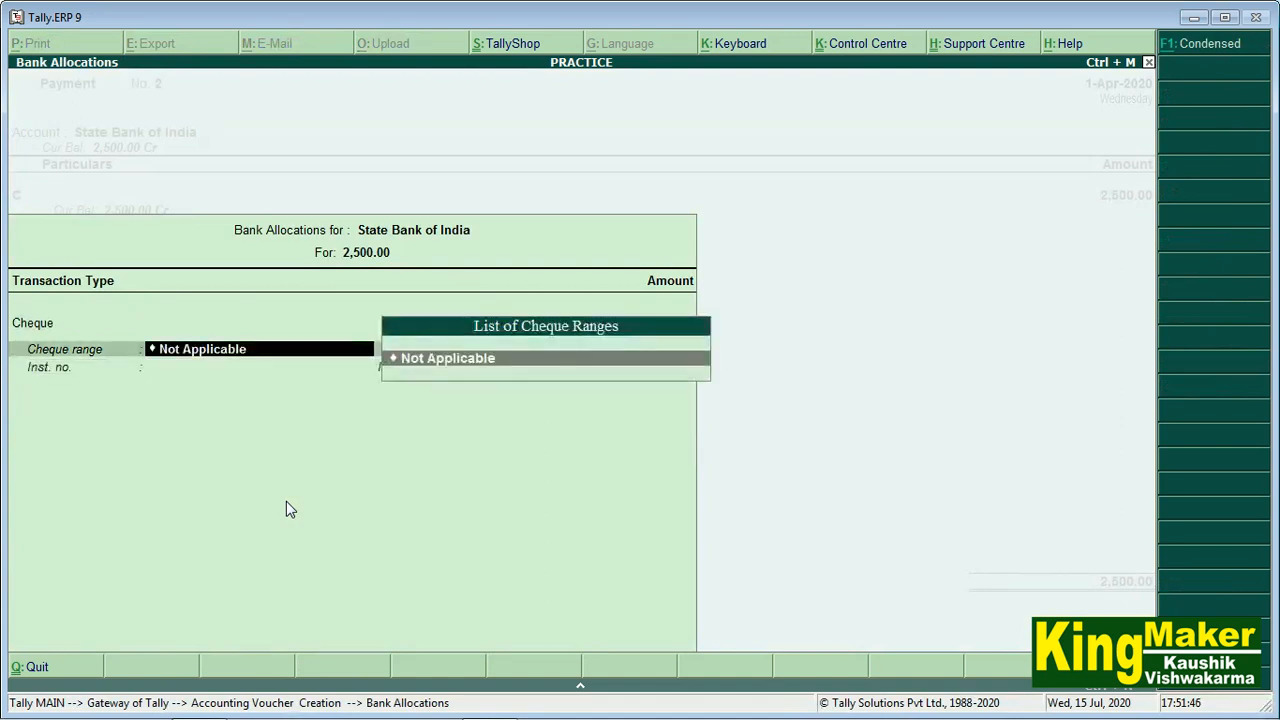
key(Return)
key(Return)
key(Return)
key(Return)
key(Return)
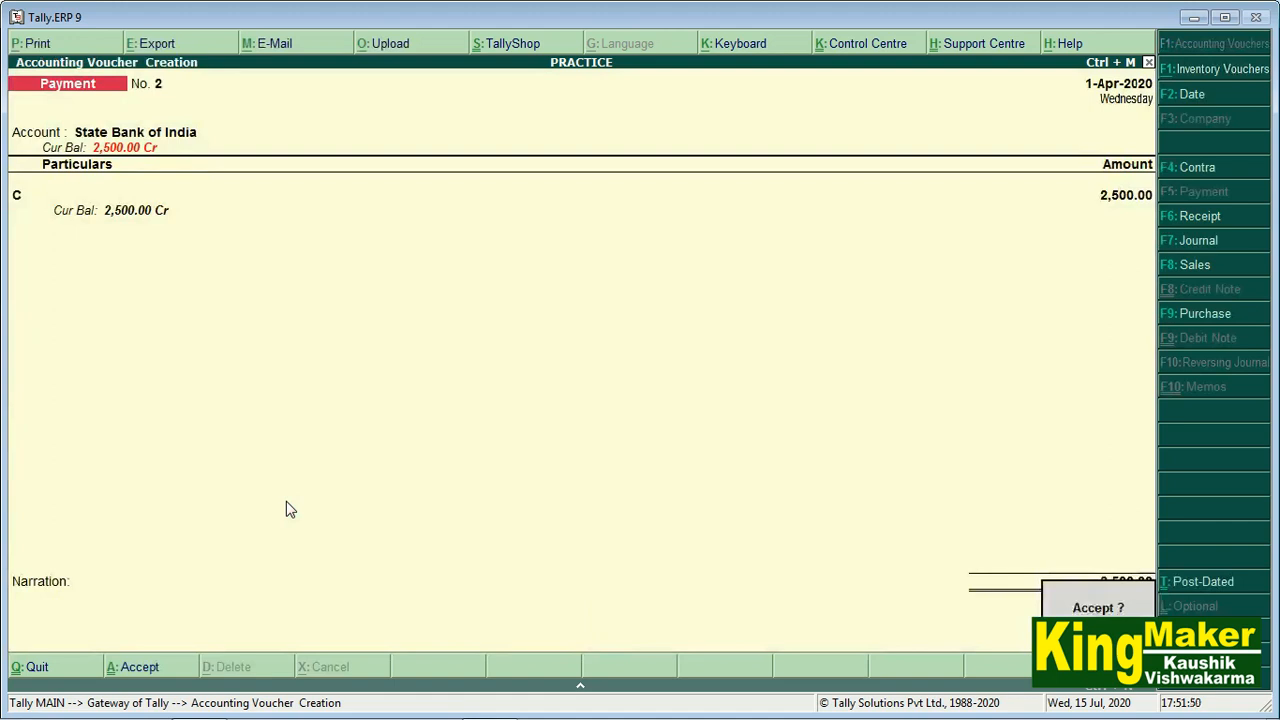
key(Return)
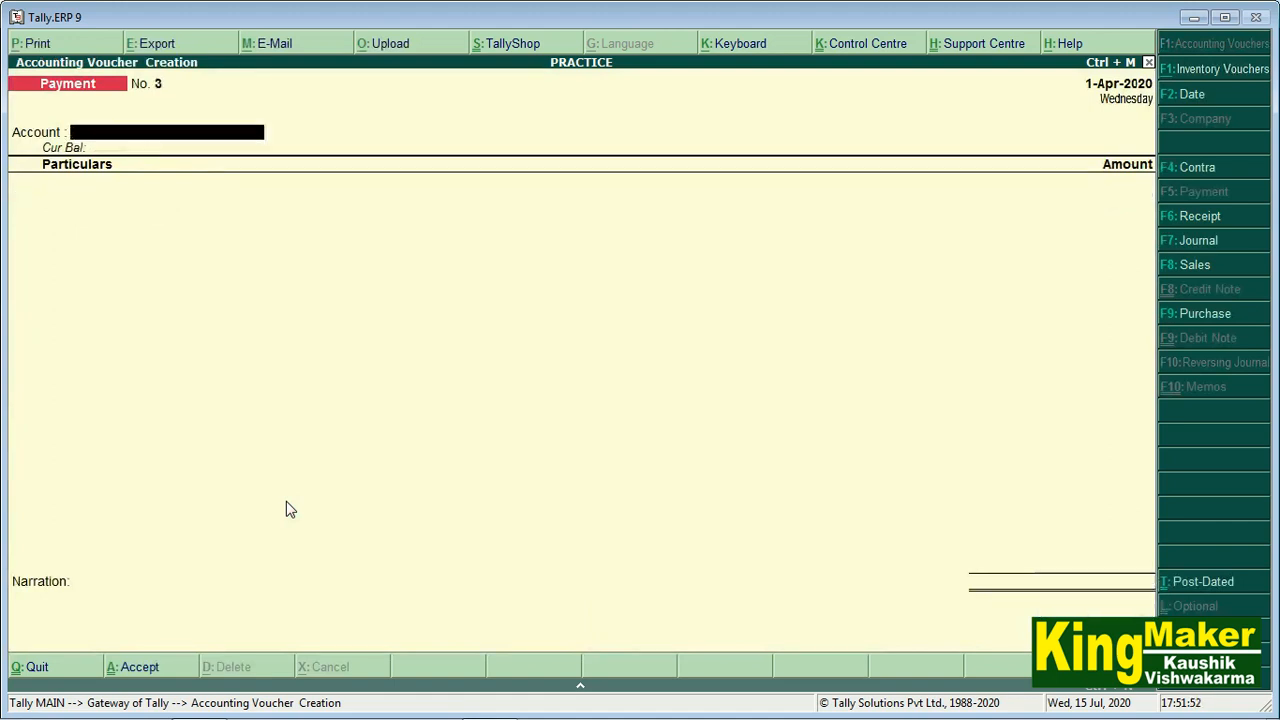
Step: Select Cash as the account of the new payment voucher and C as the party being paid
text(c)
key(Return)
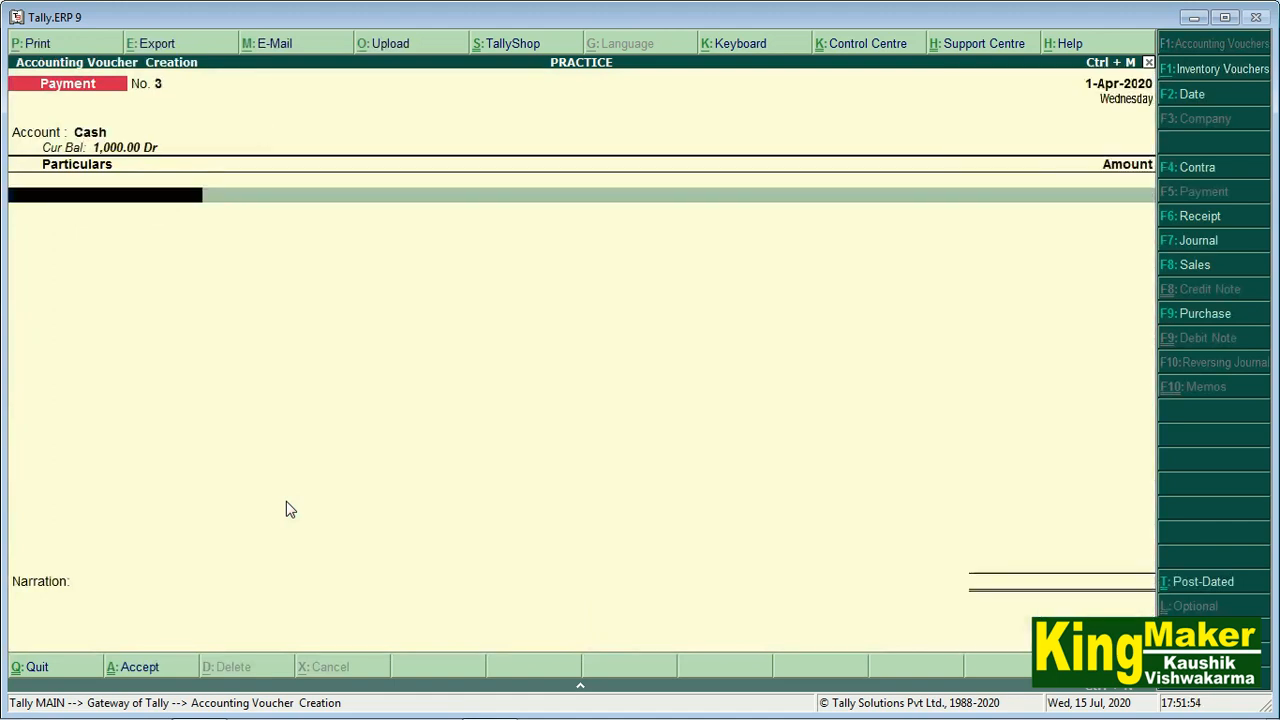
text(B)
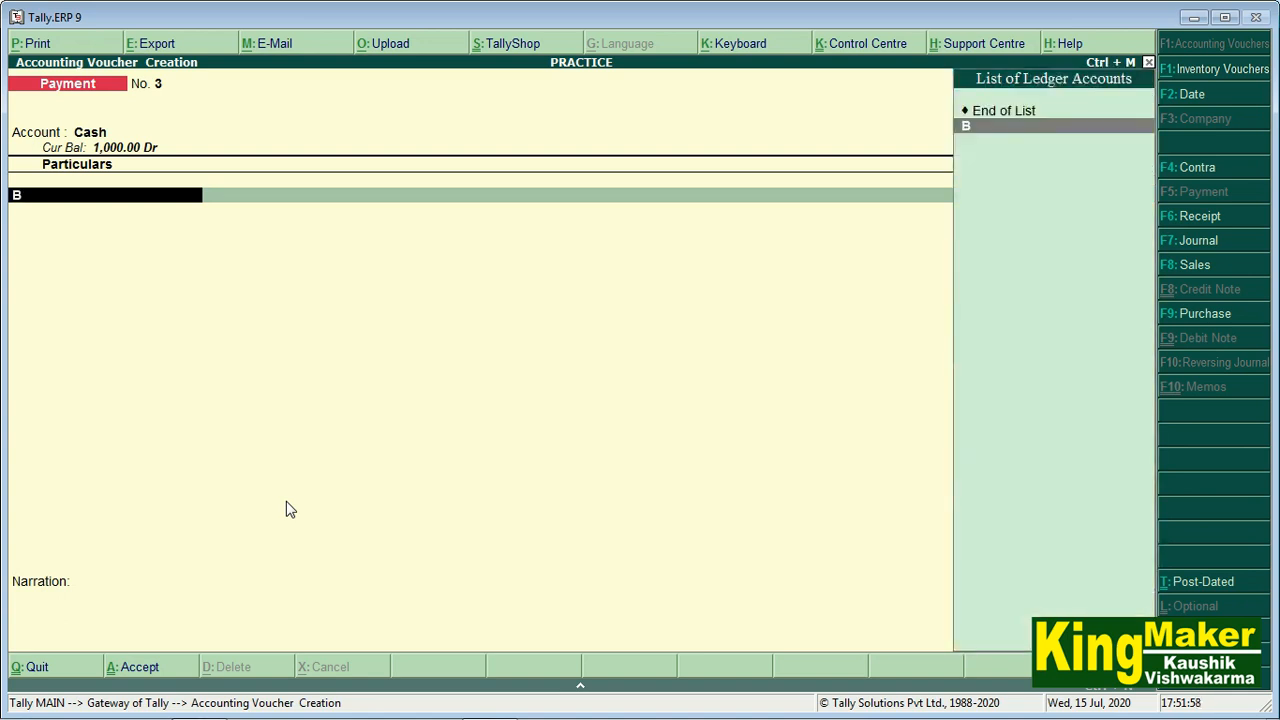
text(a)
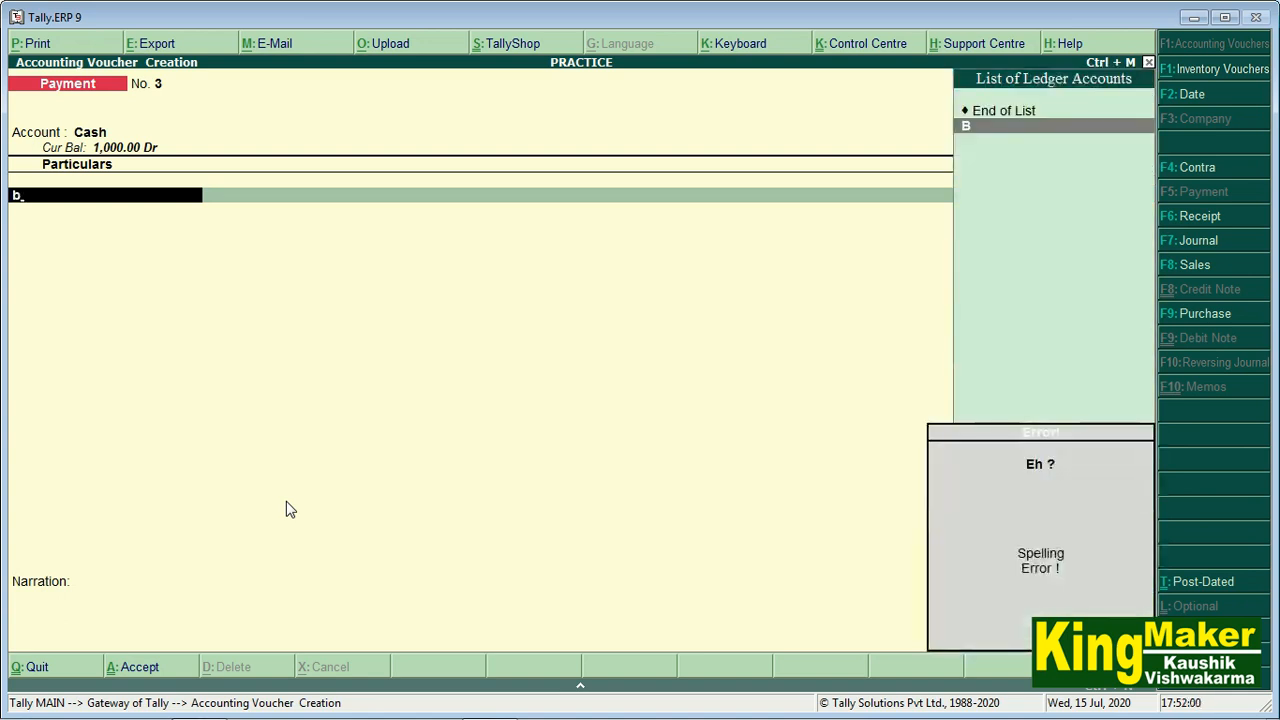
key(BackSpace)
key(BackSpace)
text(c)
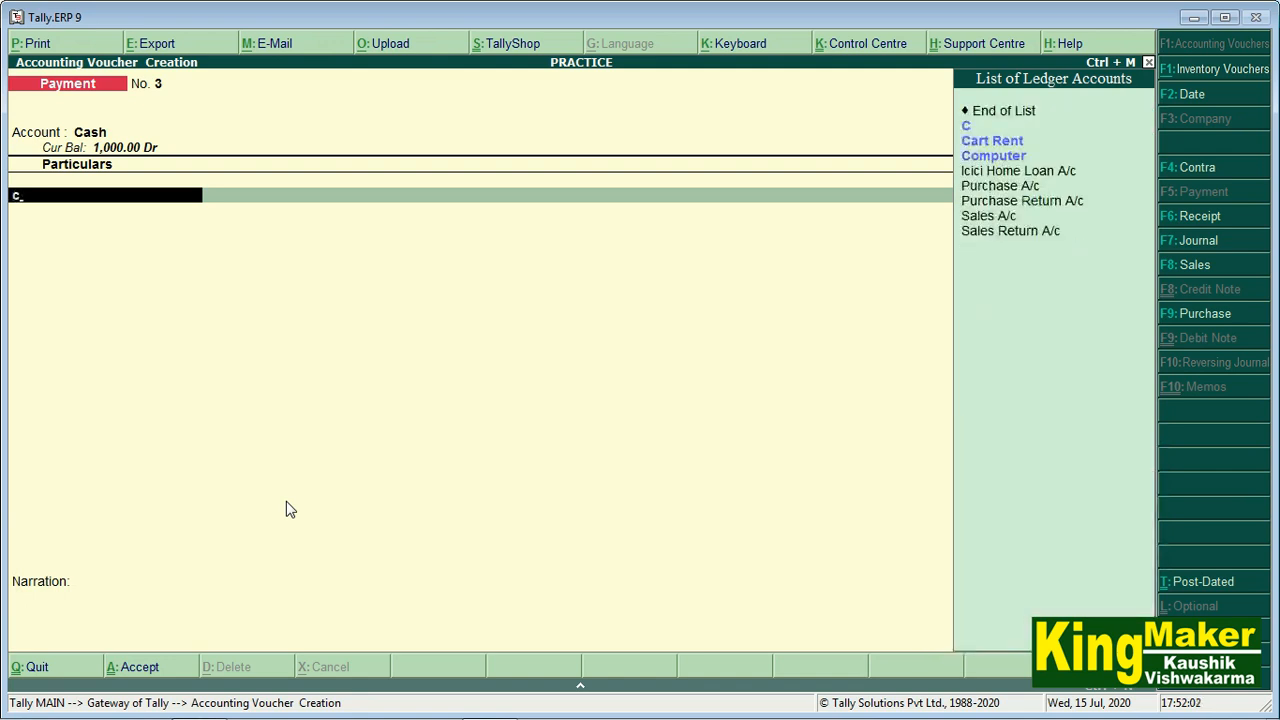
key(Down)
key(Up)
key(Return)
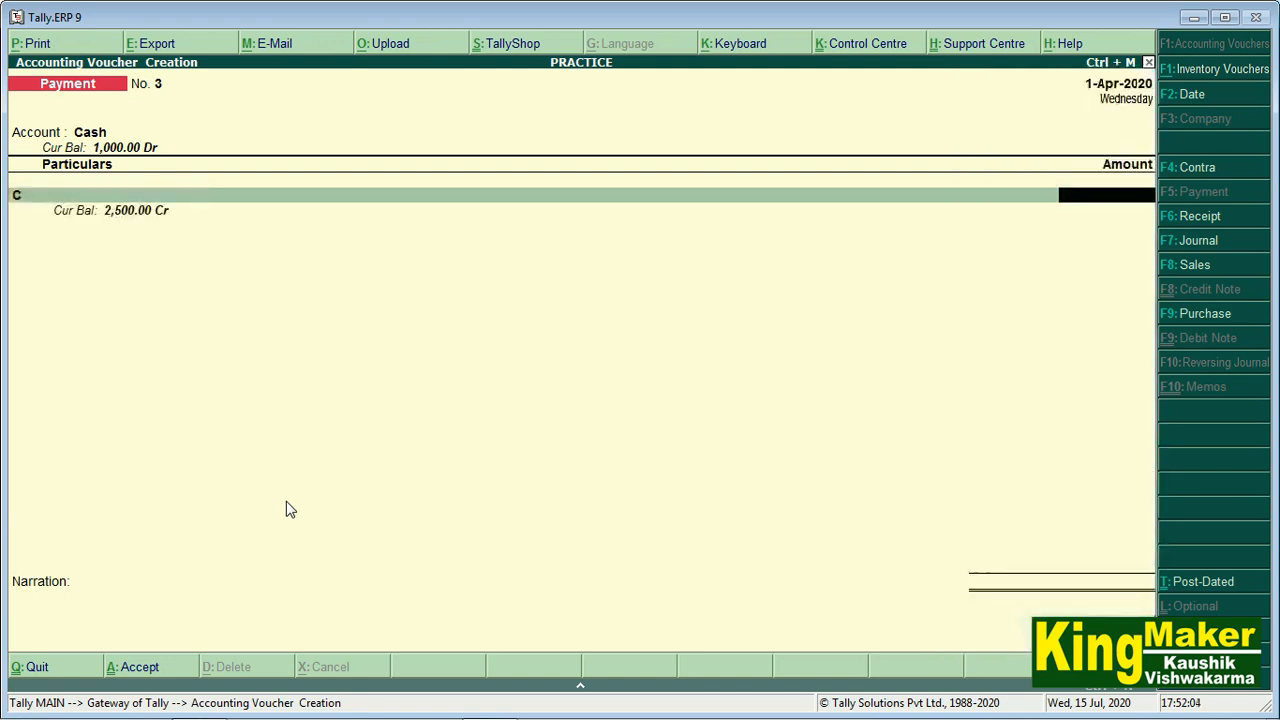
Step: Set the cash payment to C to 2500 and save the voucher without a narration
key(Return)
key(BackSpace)
text(2500)
key(Return)
key(Return)
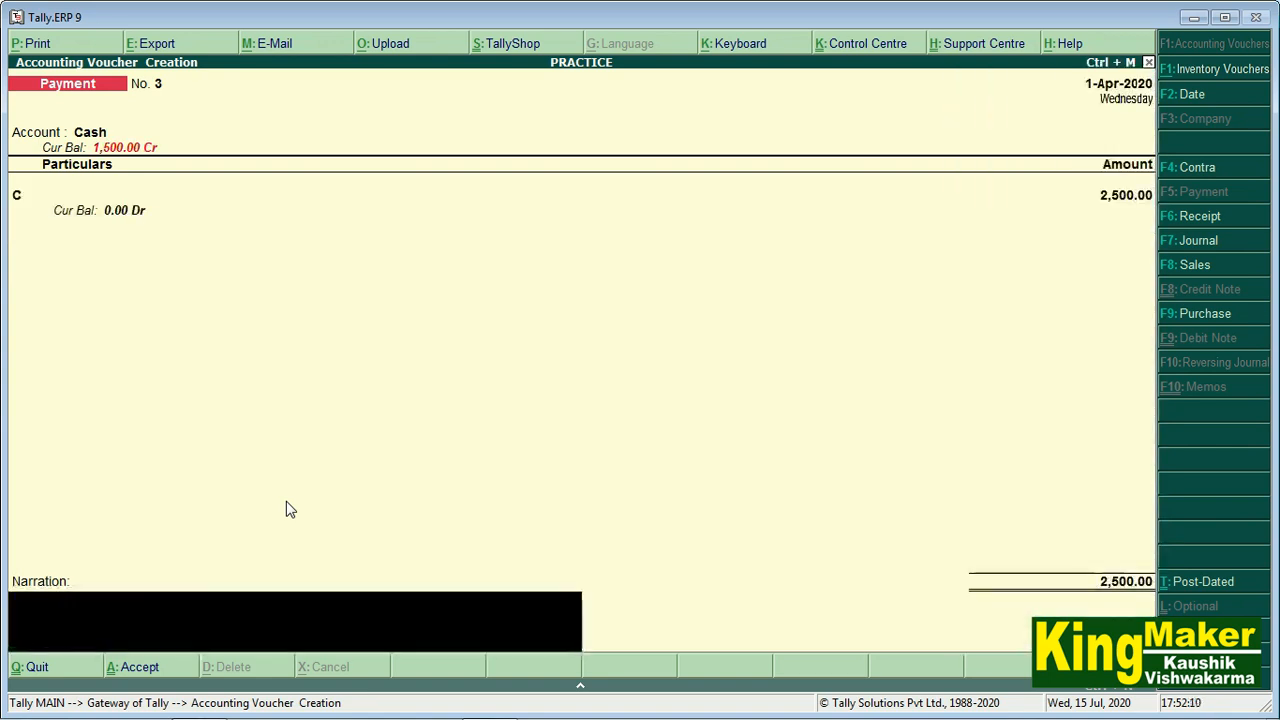
key(Return)
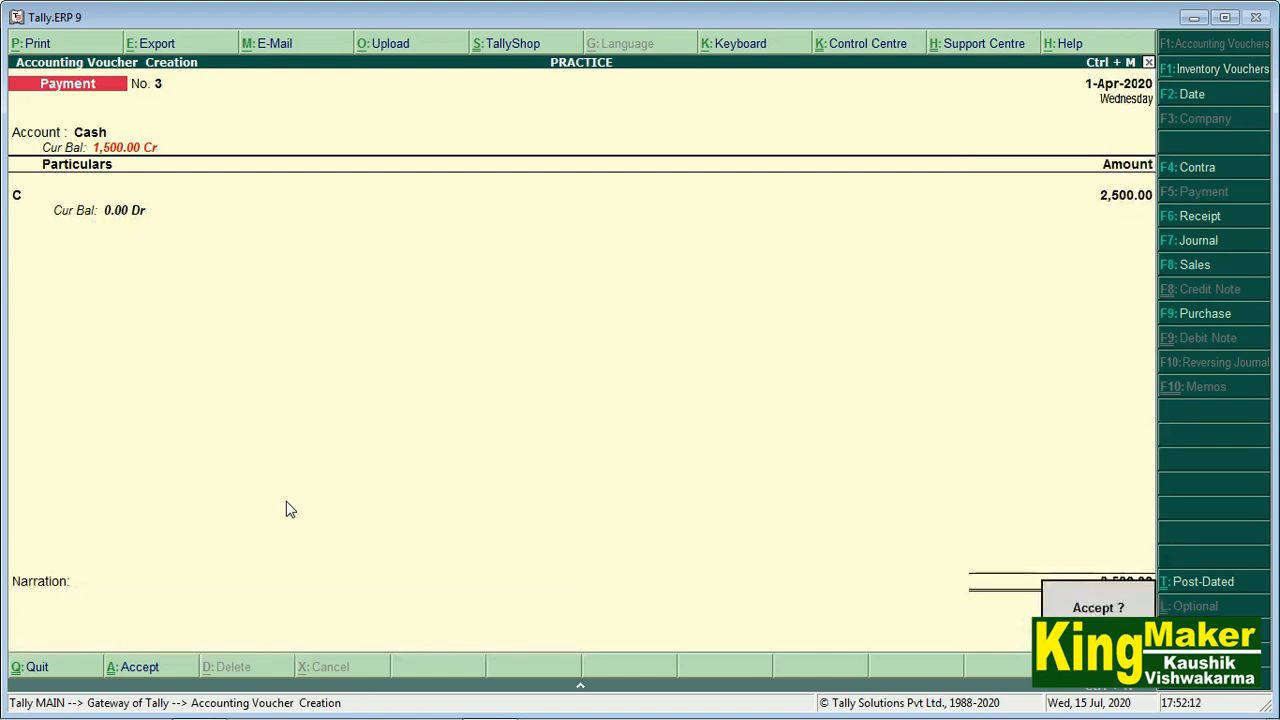
key(Return)
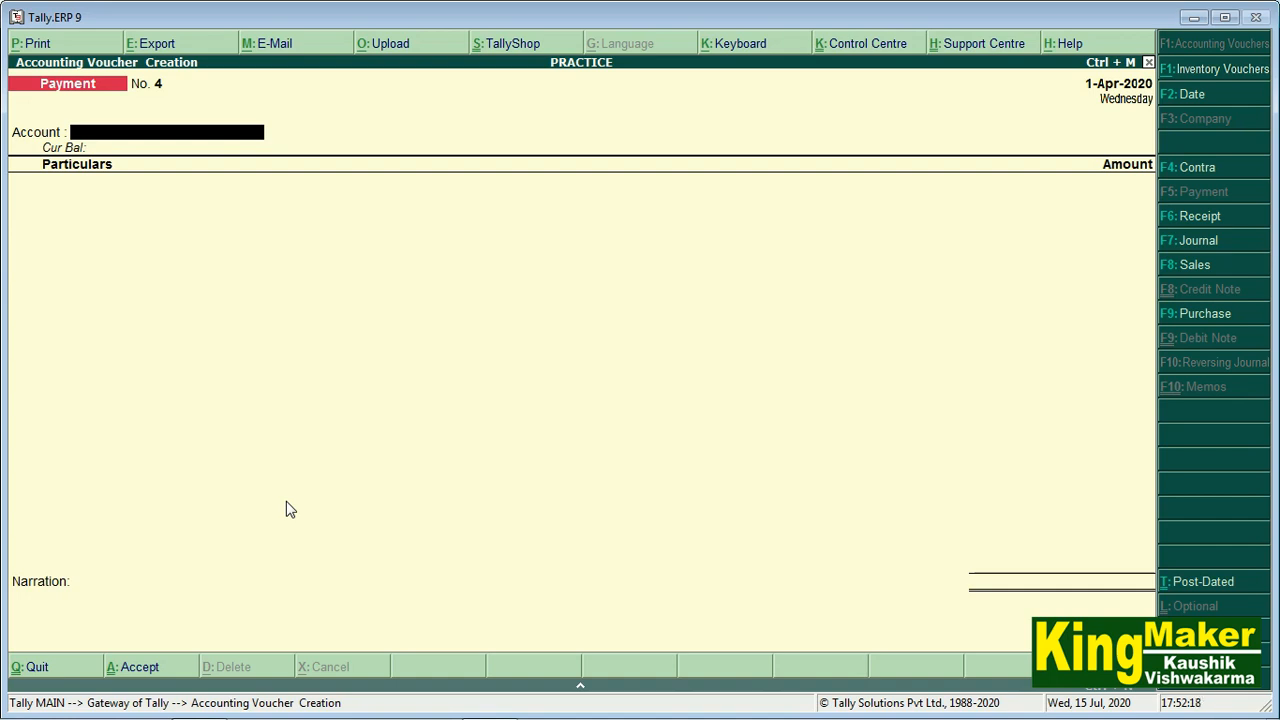
Step: Leave voucher entry and bring up the Profit & Loss A/c report of the company
key(Escape)
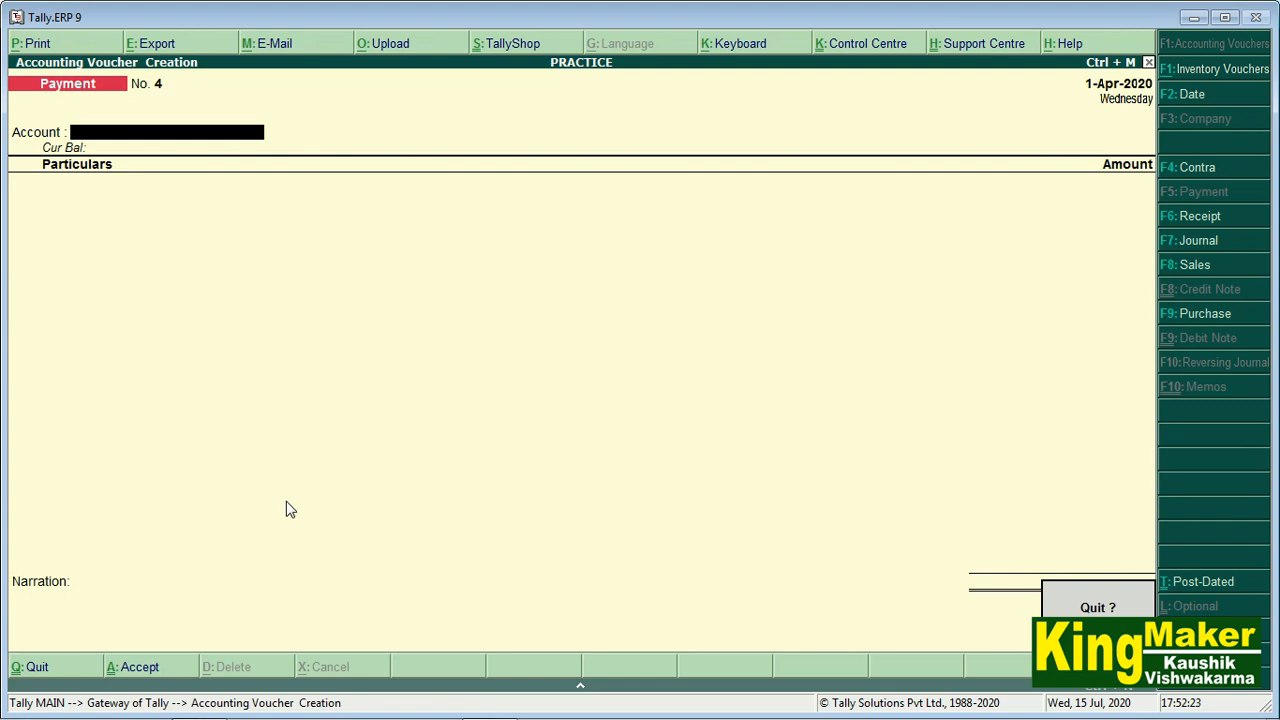
key(y)
key(Down)
key(Down)
key(Down)
key(Down)
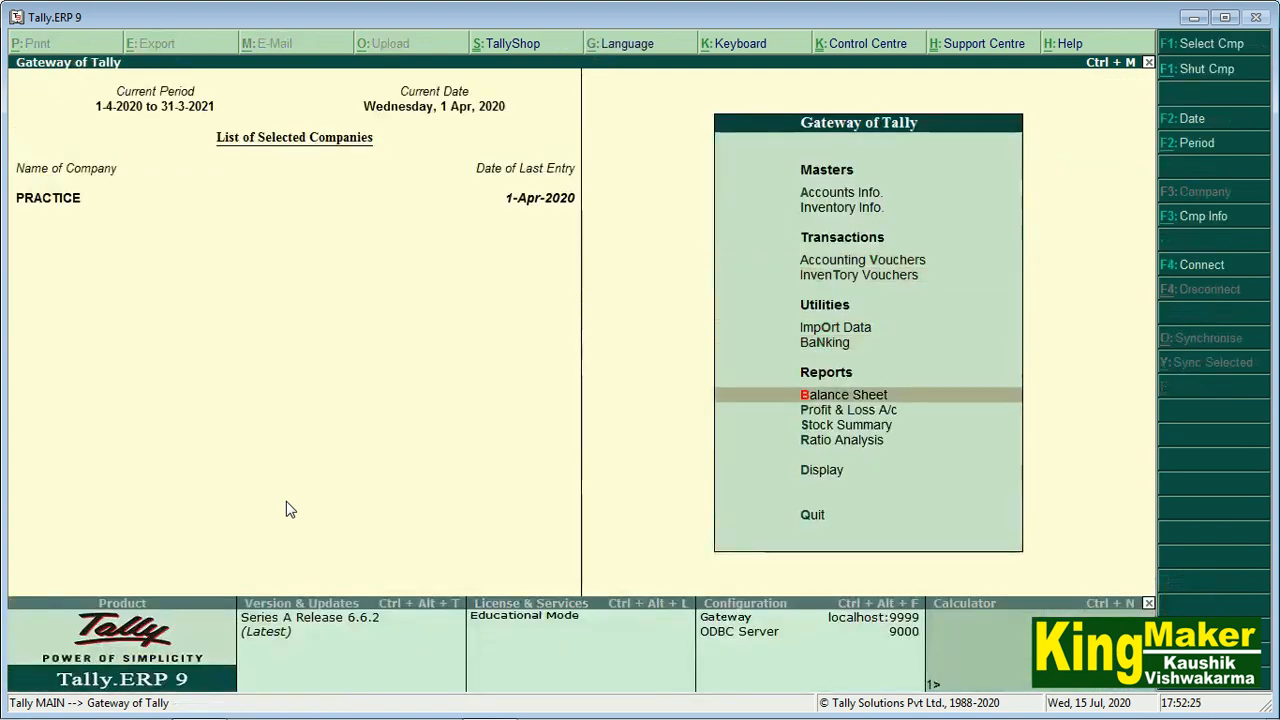
key(Down)
key(Return)
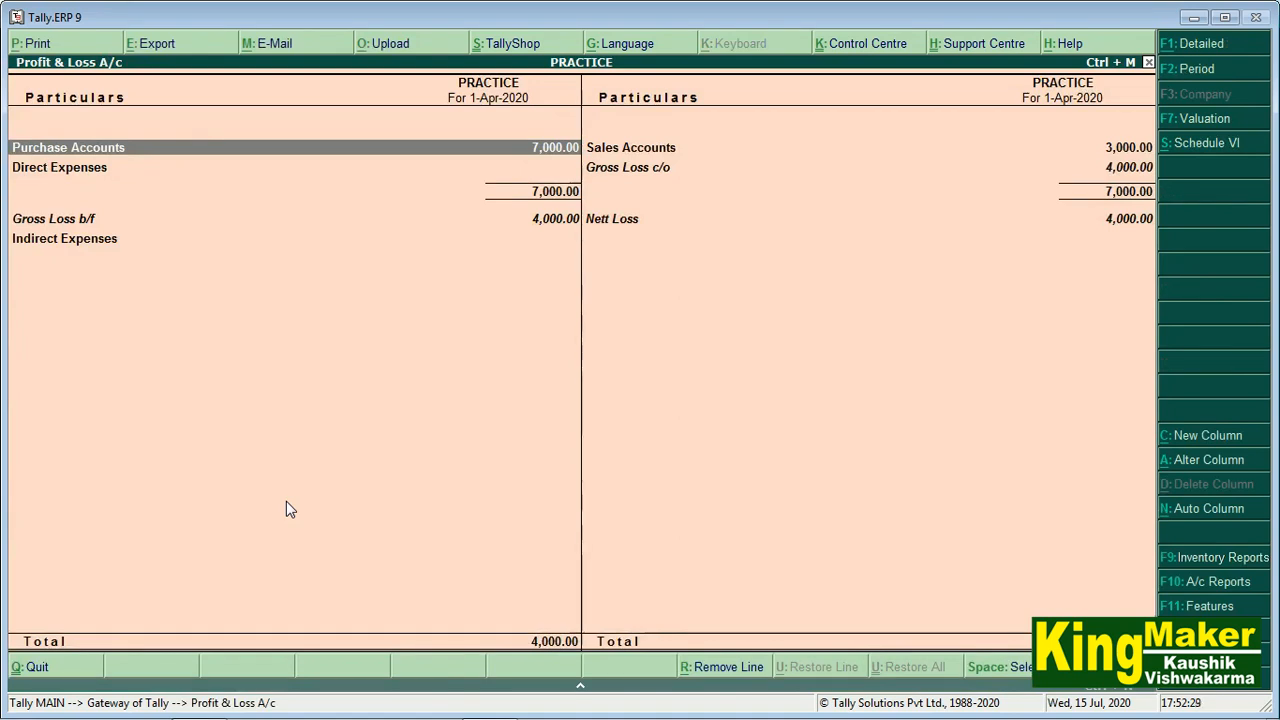
Step: Drill down from Purchase Accounts to the April vouchers of the Purchase A/c ledger and highlight the purchase from C
key(Return)
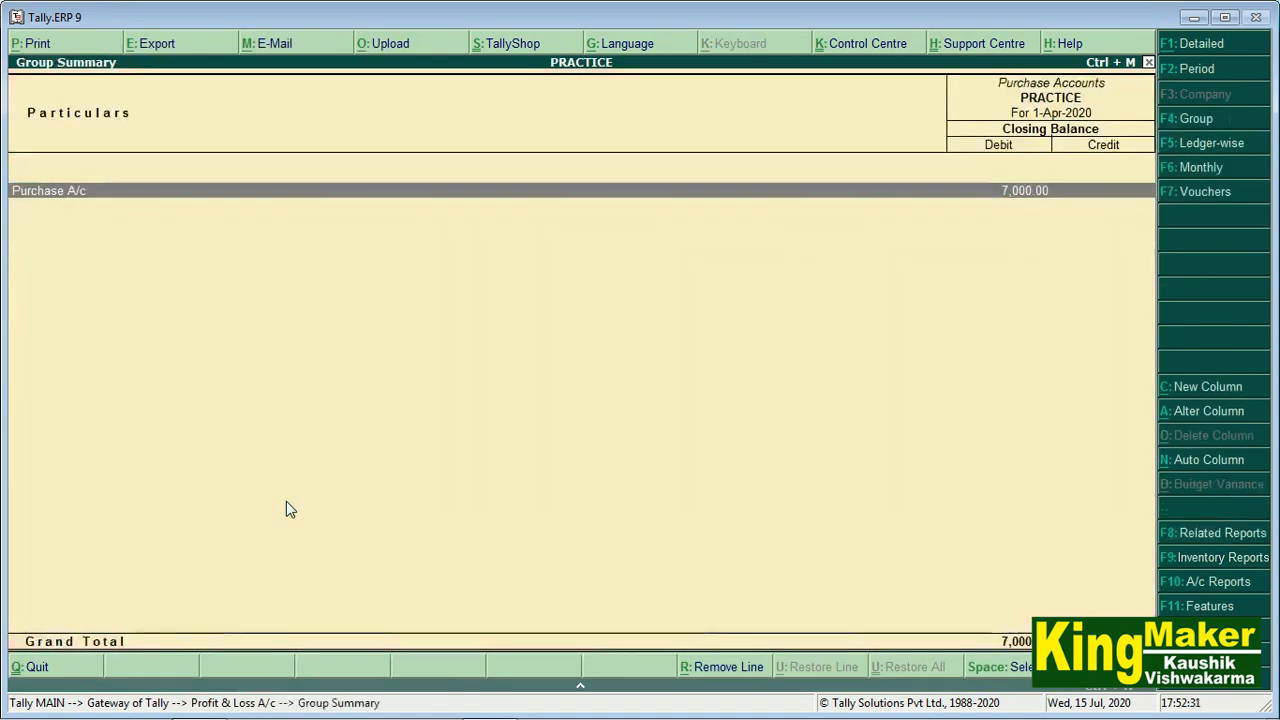
key(Return)
key(Return)
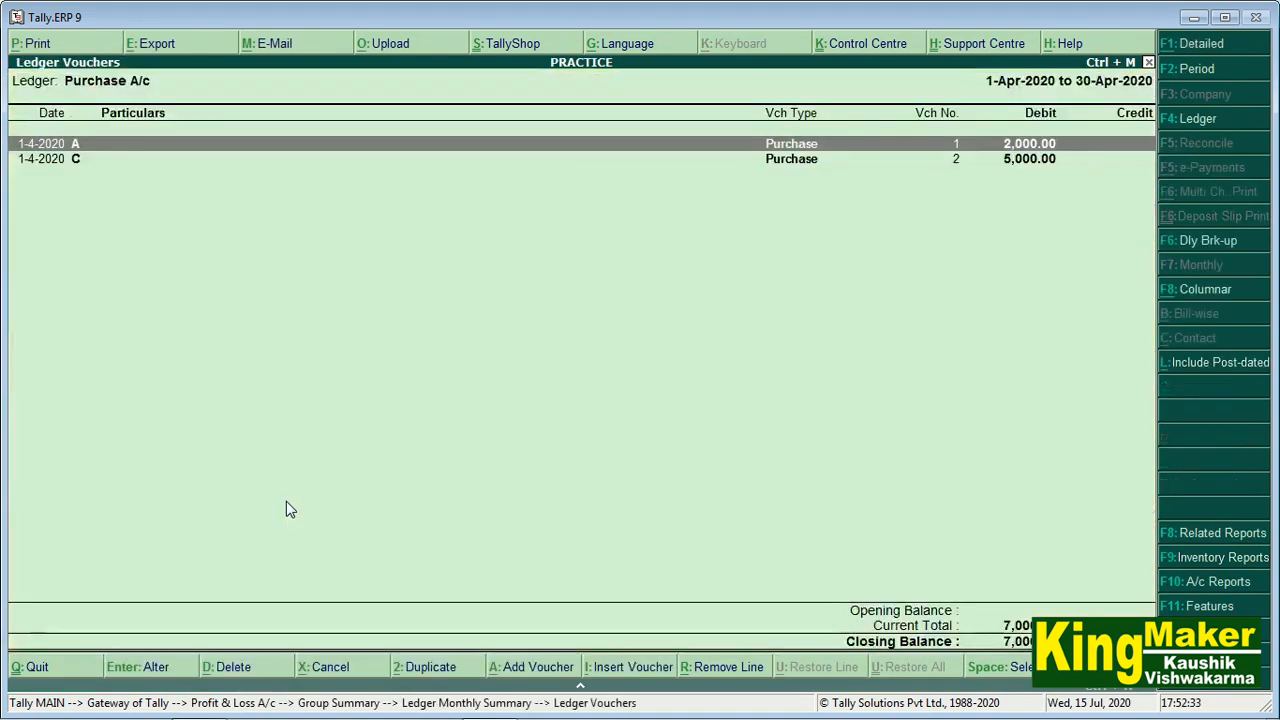
key(Down)
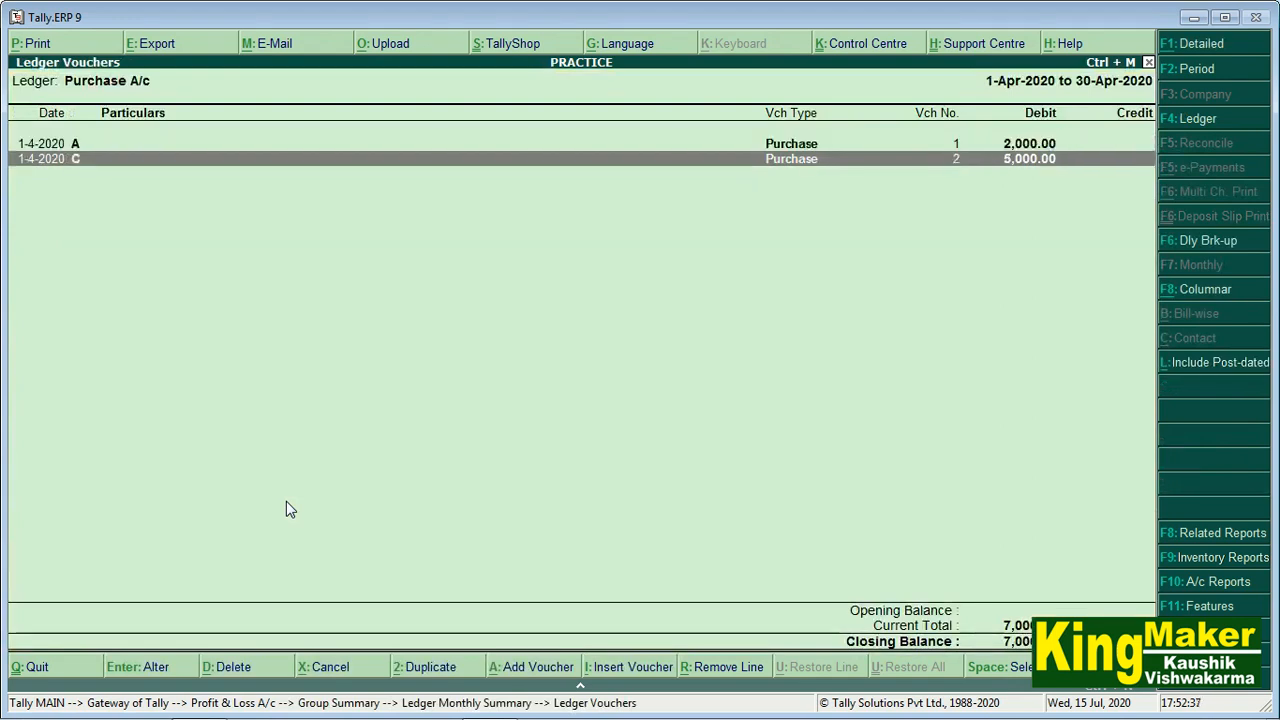
Step: Close the Purchase A/c vouchers, the summaries above them and the Profit & Loss A/c report, returning to the Gateway of Tally
key(Escape)
key(Escape)
key(Escape)
key(Escape)
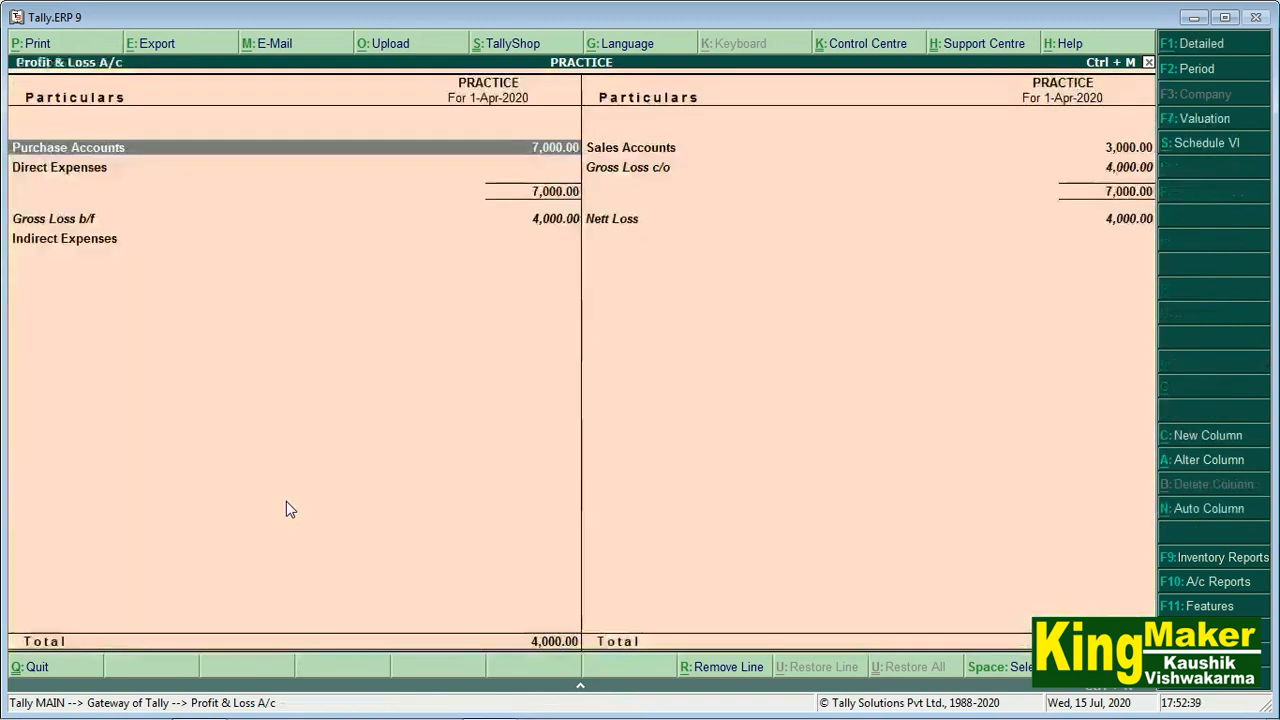
key(Up)
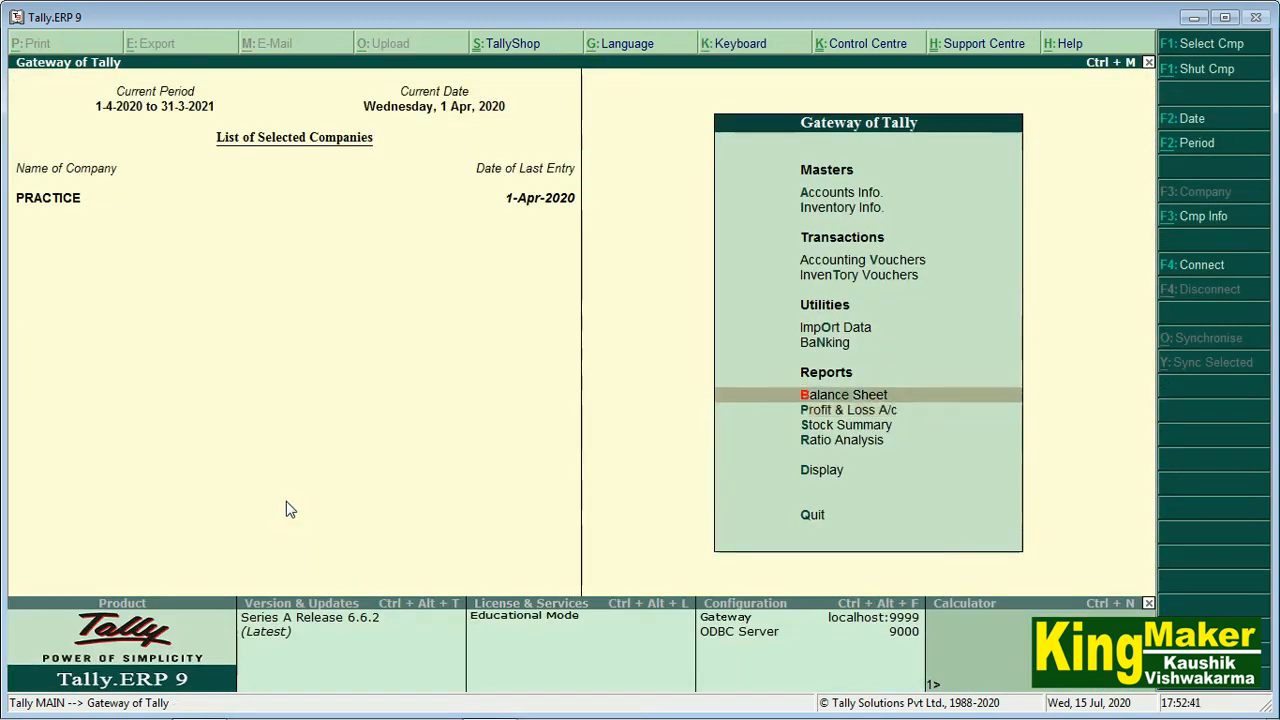
key(Escape)
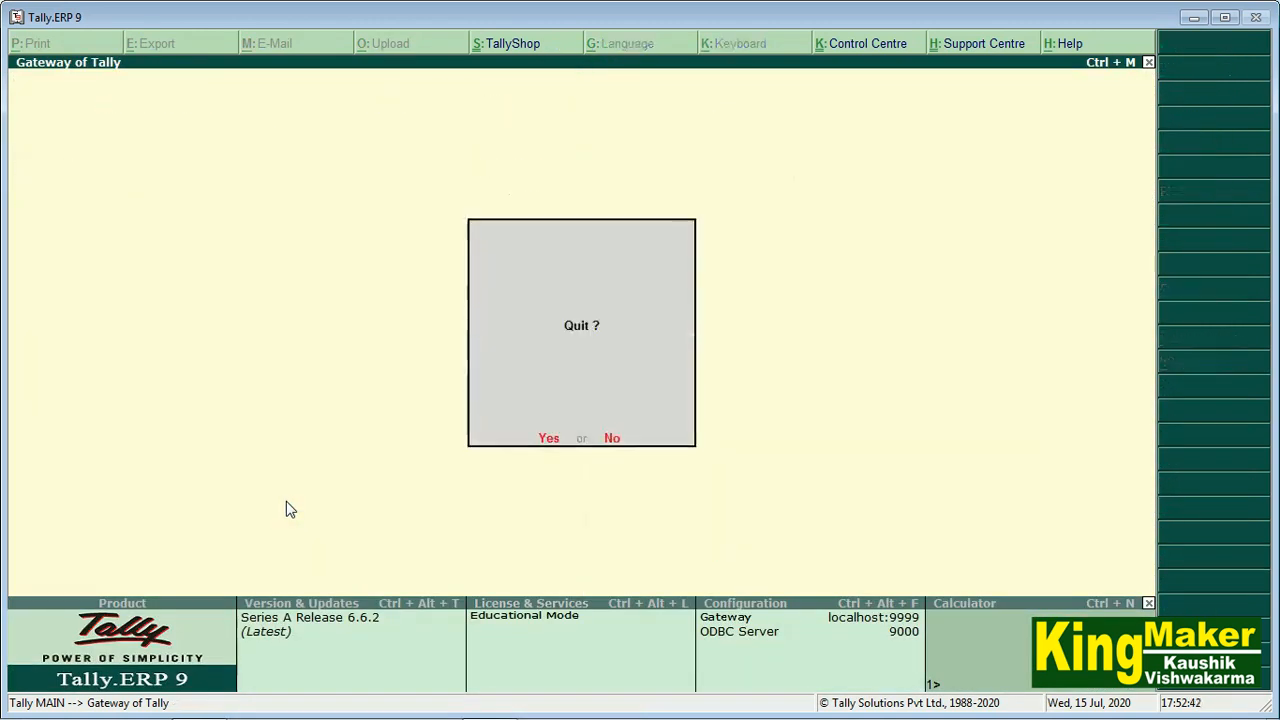
key(Escape)
Step: Look through the party ledgers A, B and C in the company's list of ledgers and return to the Gateway of Tally
key(Down)
key(Down)
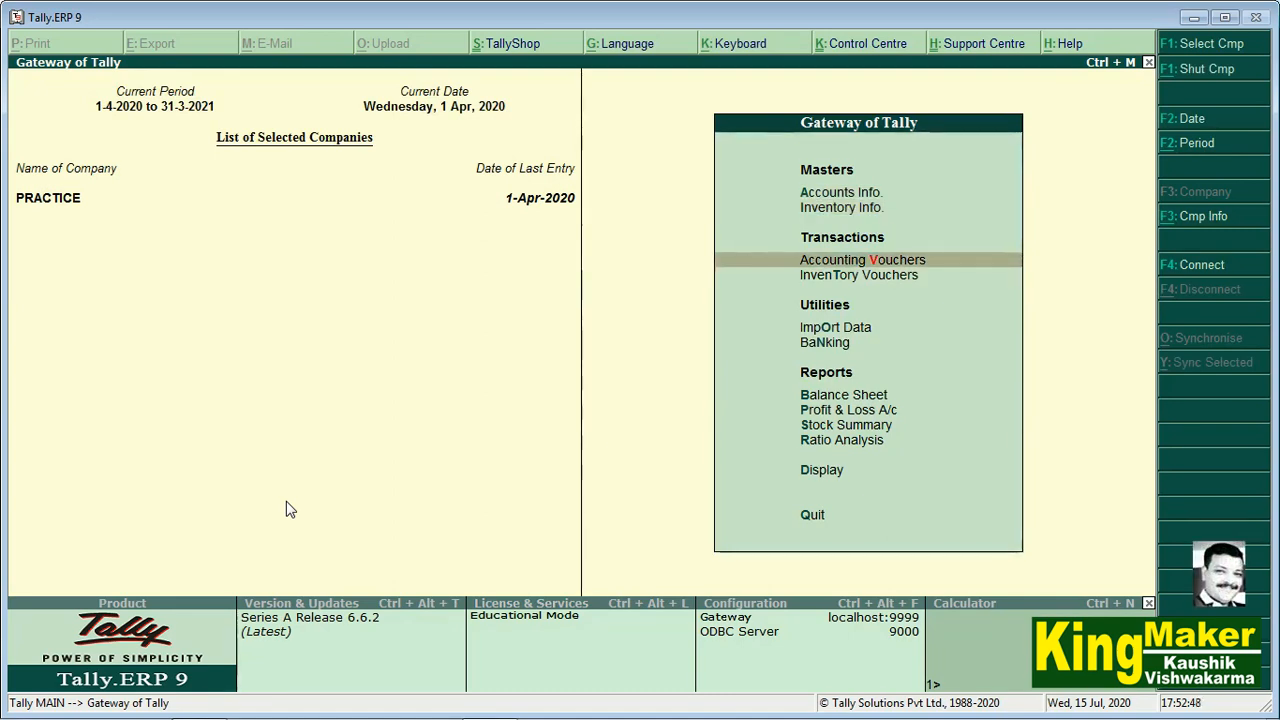
key(Up)
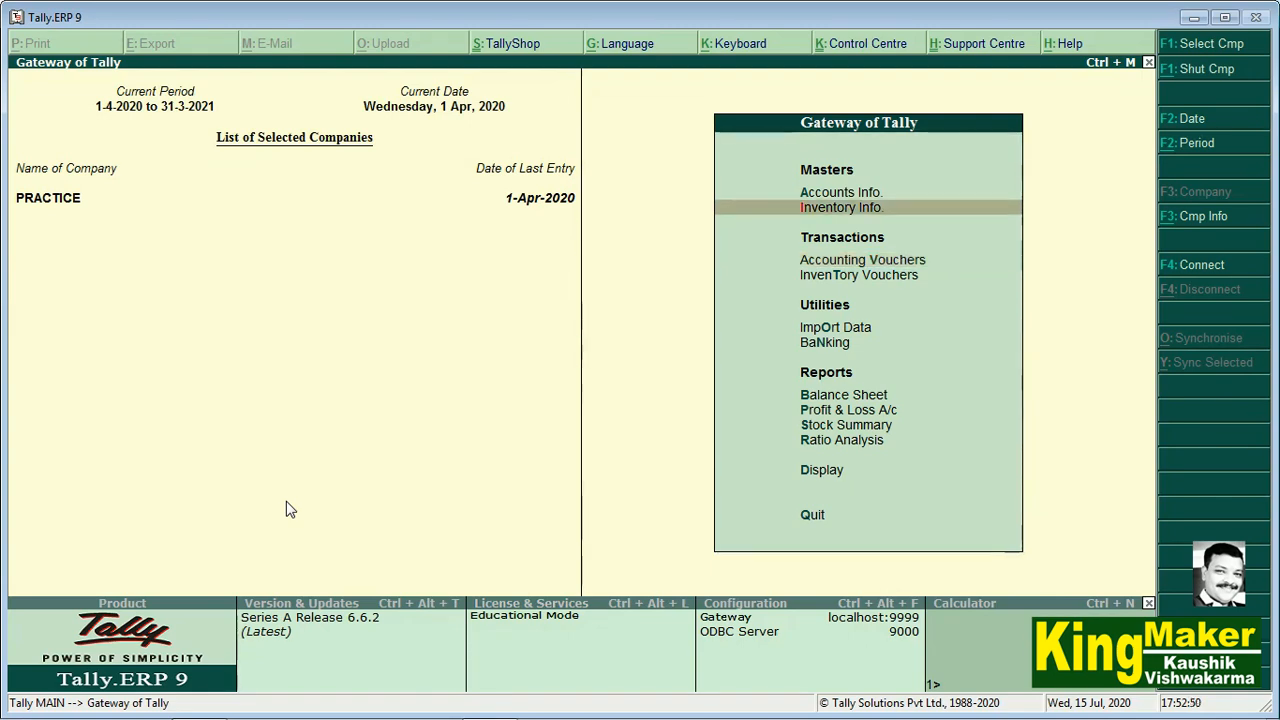
key(Up)
key(Return)
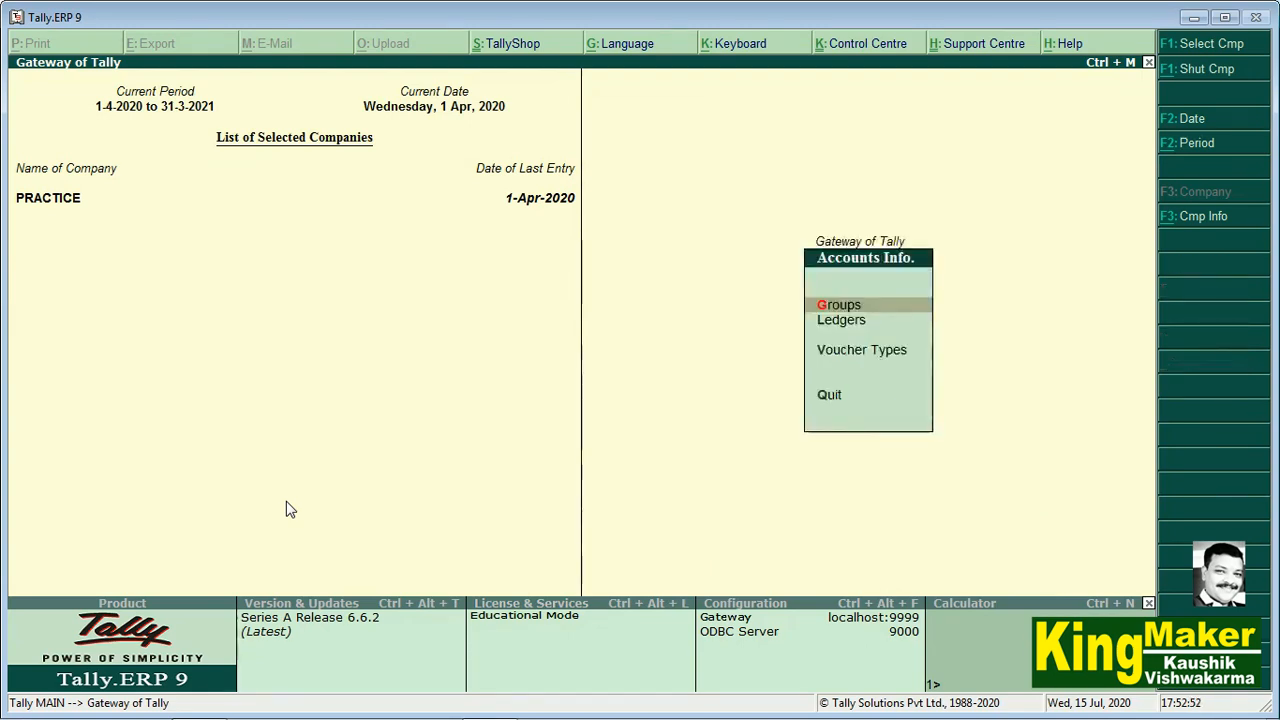
key(Down)
key(Return)
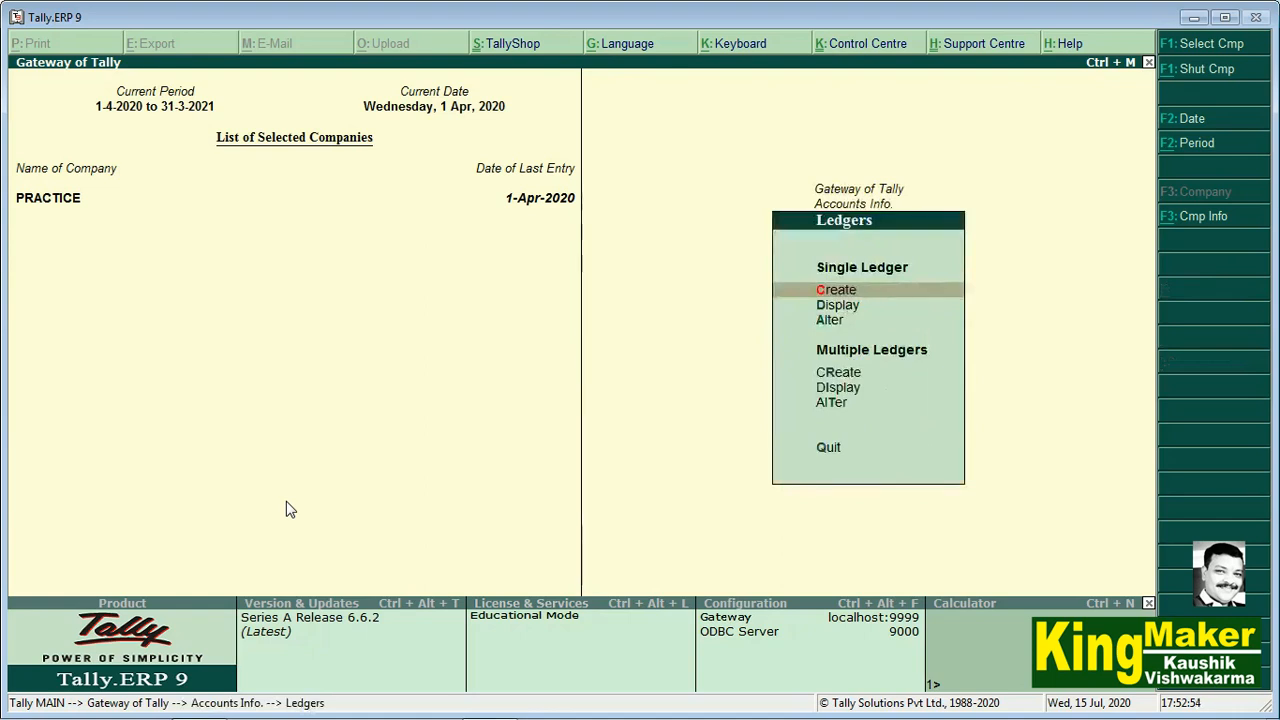
key(Return)
key(Down)
key(Up)
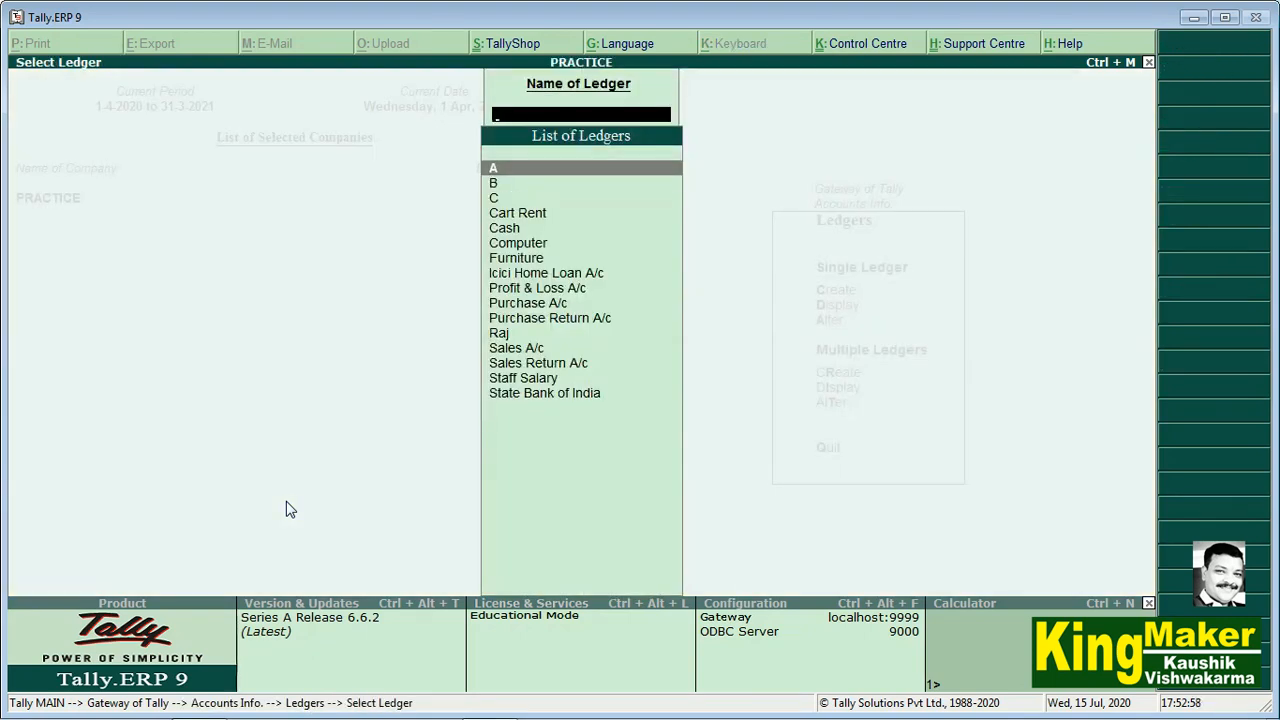
key(Down)
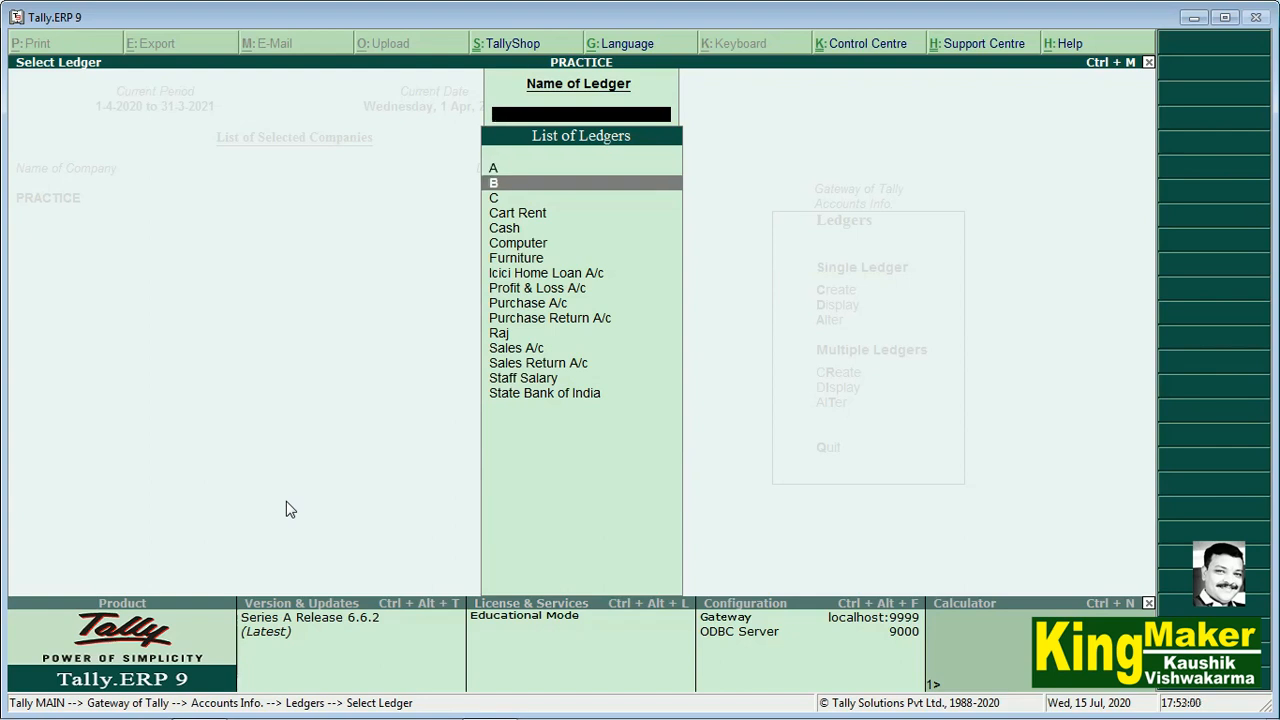
key(Down)
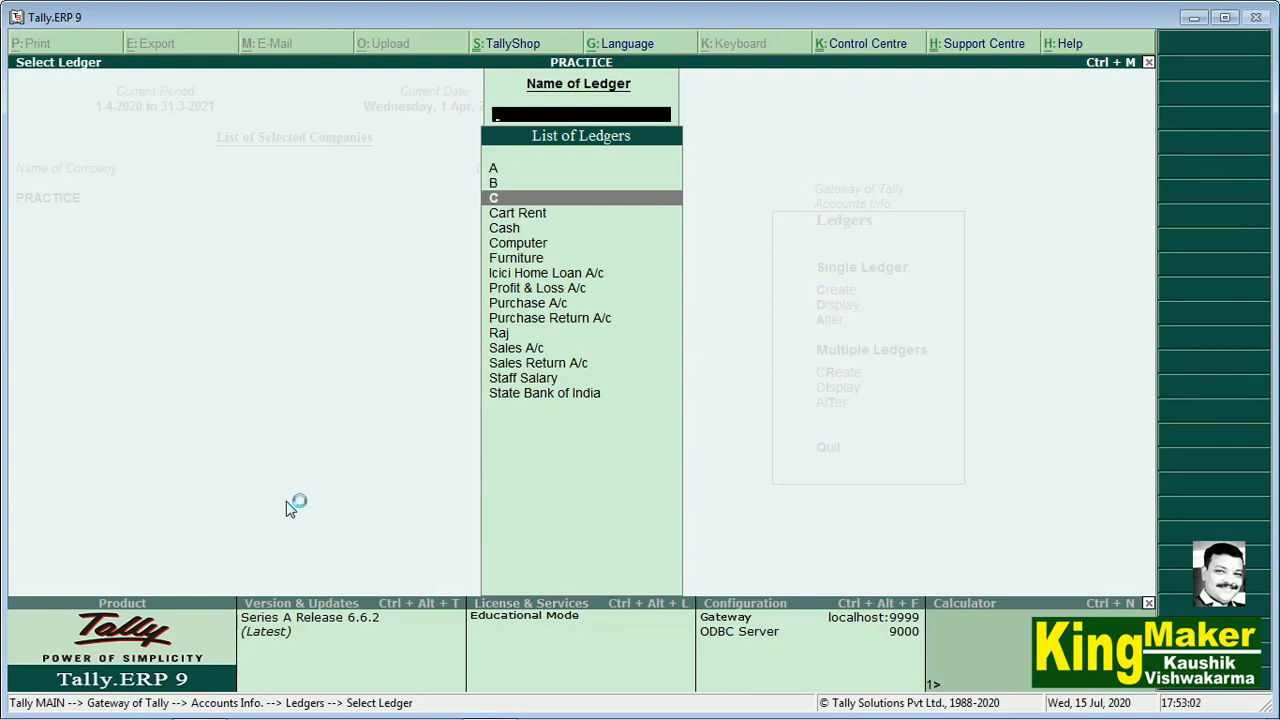
key(Escape)
key(Escape)
key(Escape)
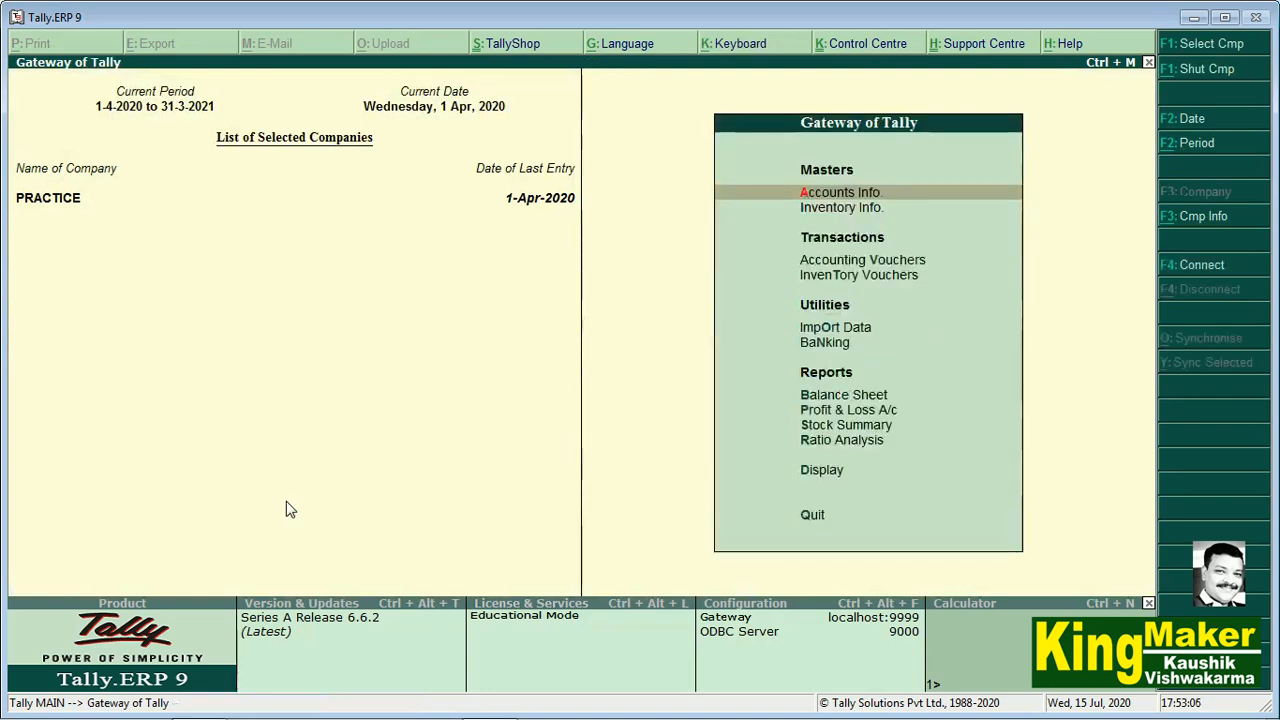
Step: Start a new sales voucher in debit and credit voucher format, leaving the reference number blank
key(Down)
key(Down)
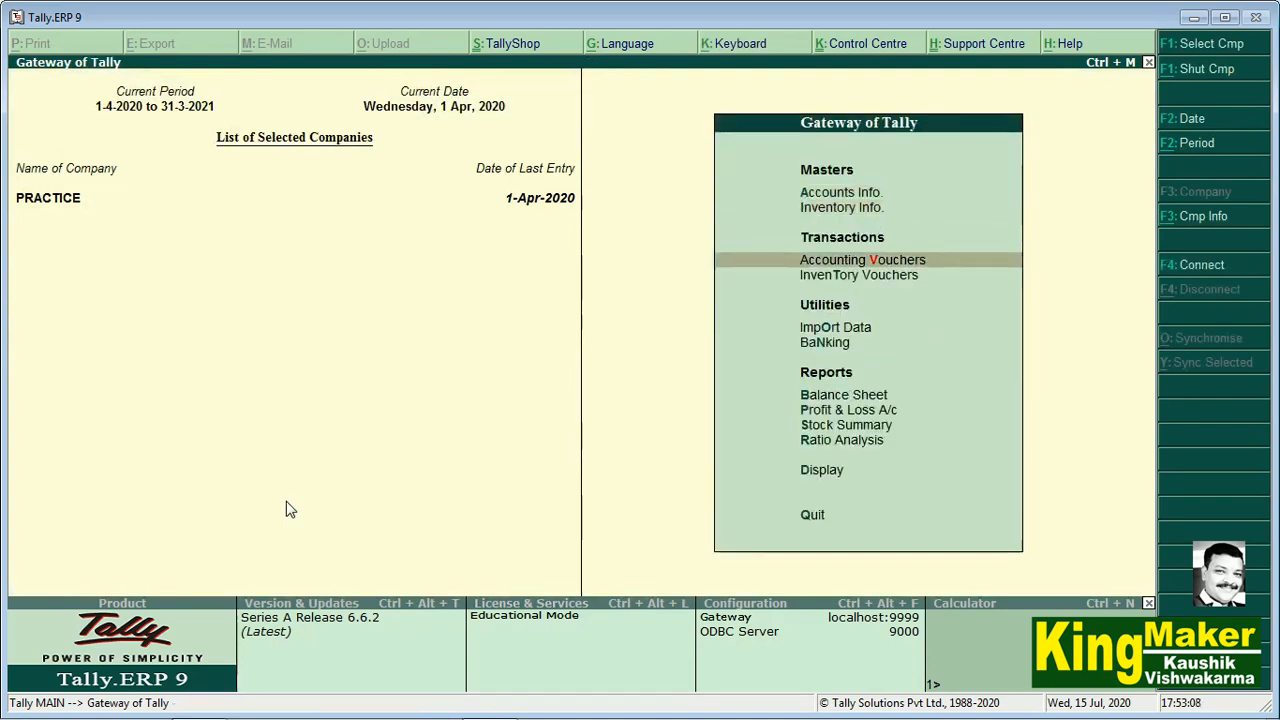
key(Up)
key(Up)
key(Down)
key(Down)
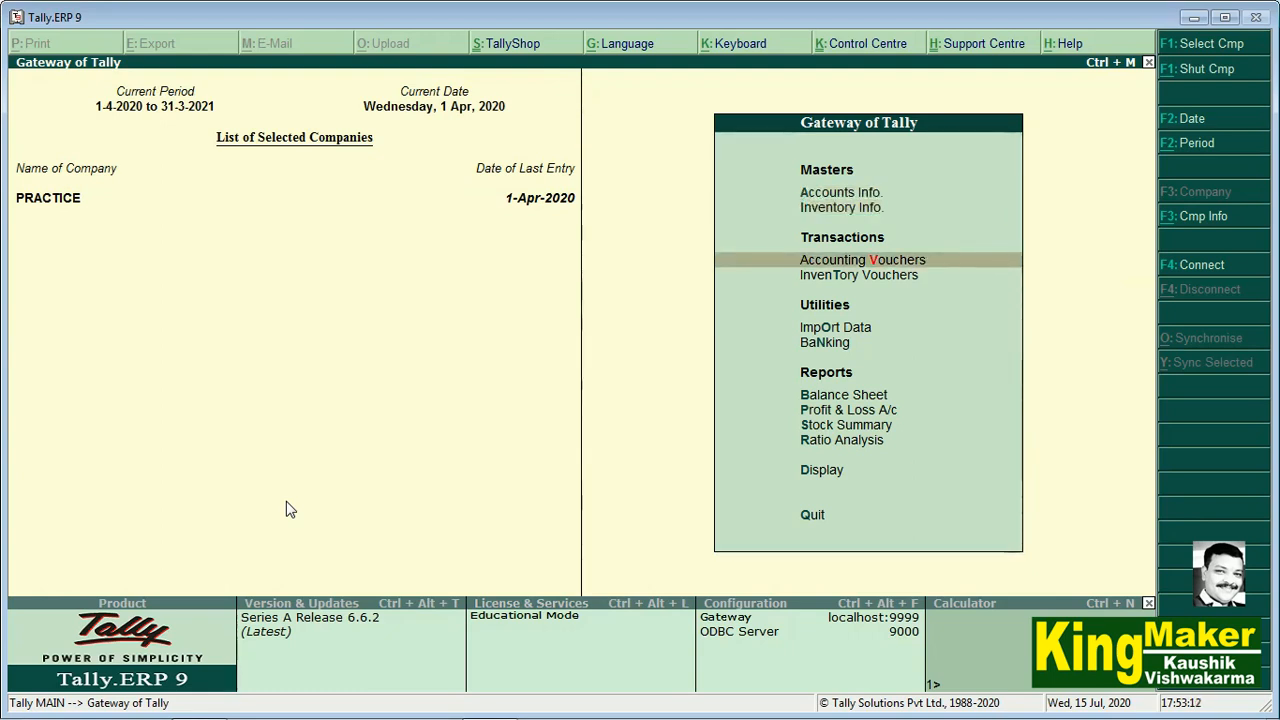
key(Return)
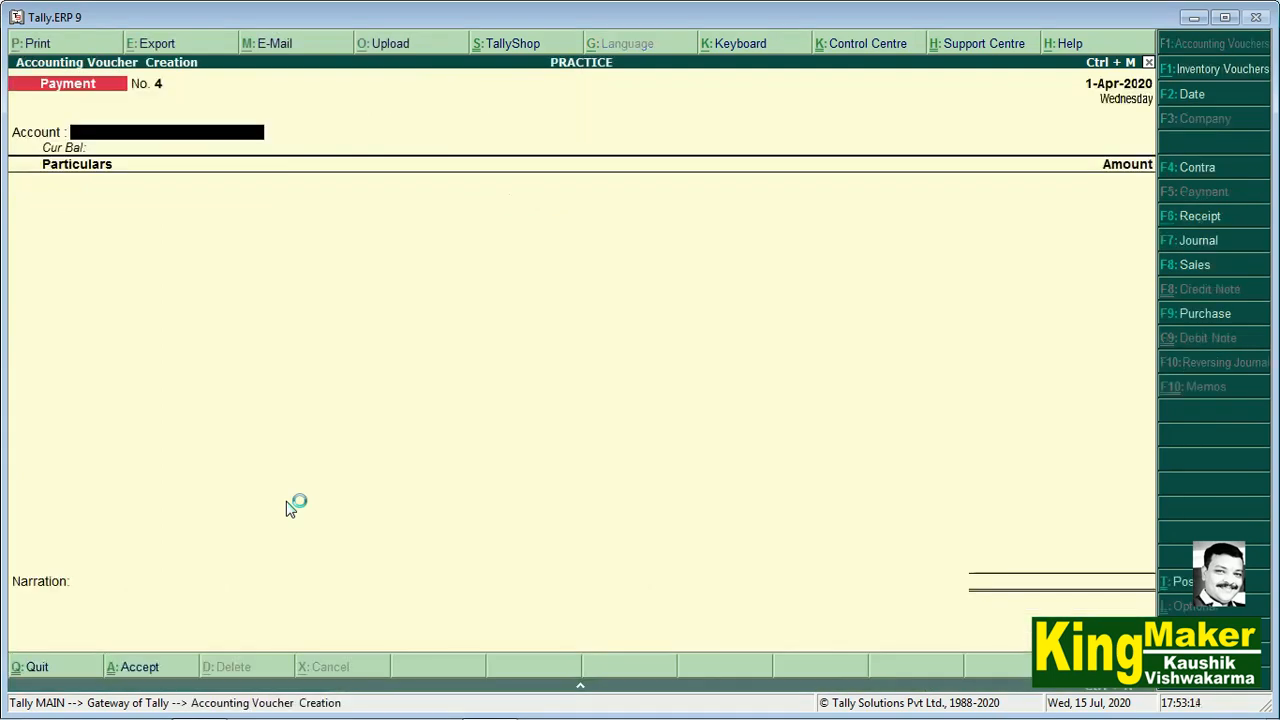
key(F8)
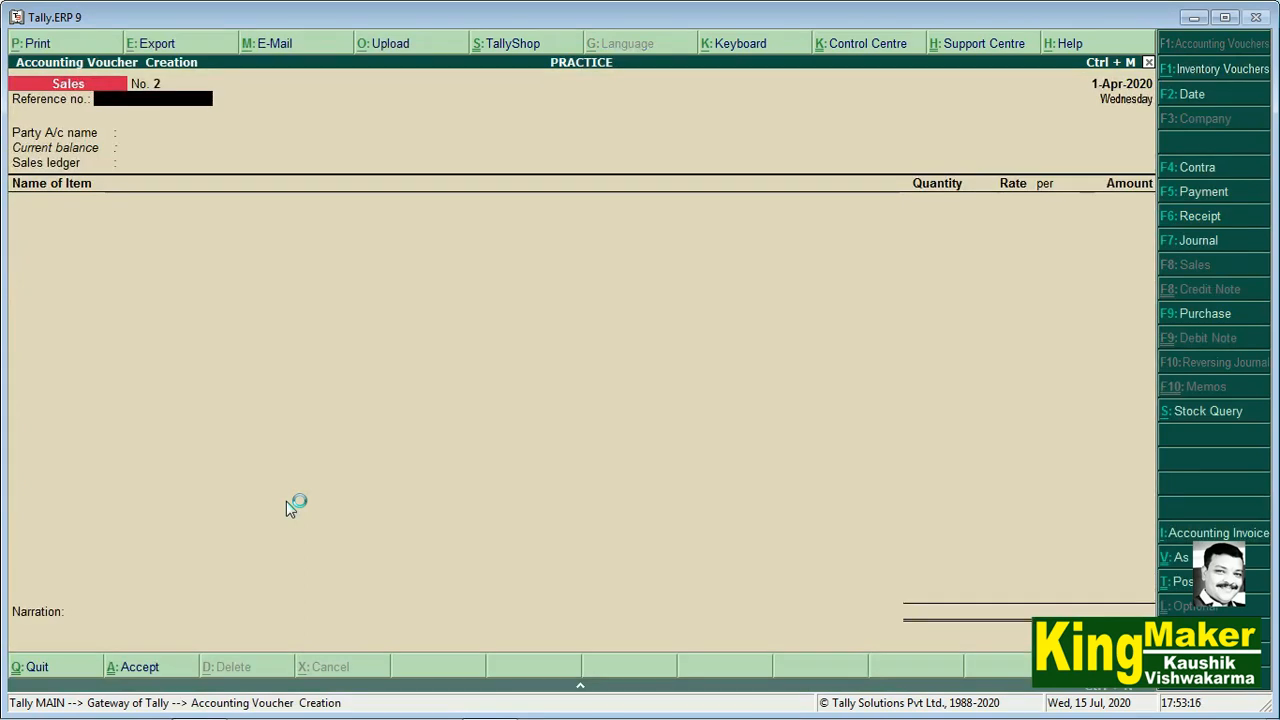
click(1183, 558)
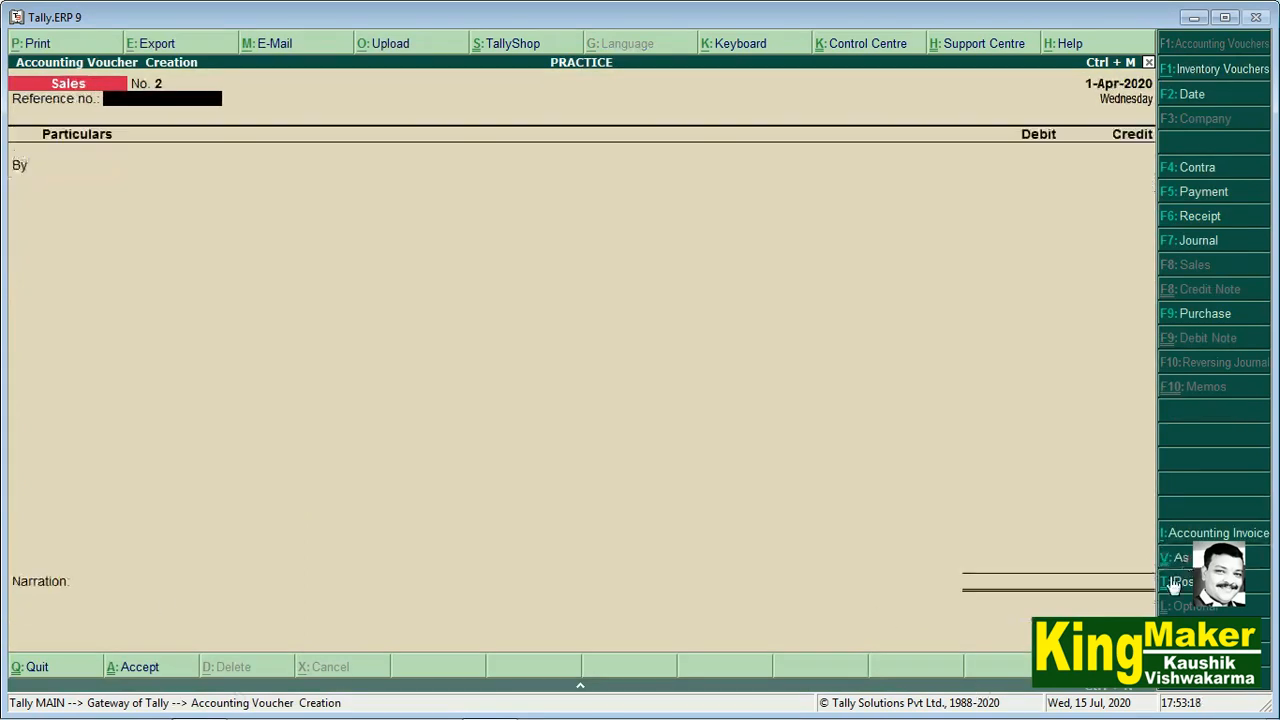
key(Return)
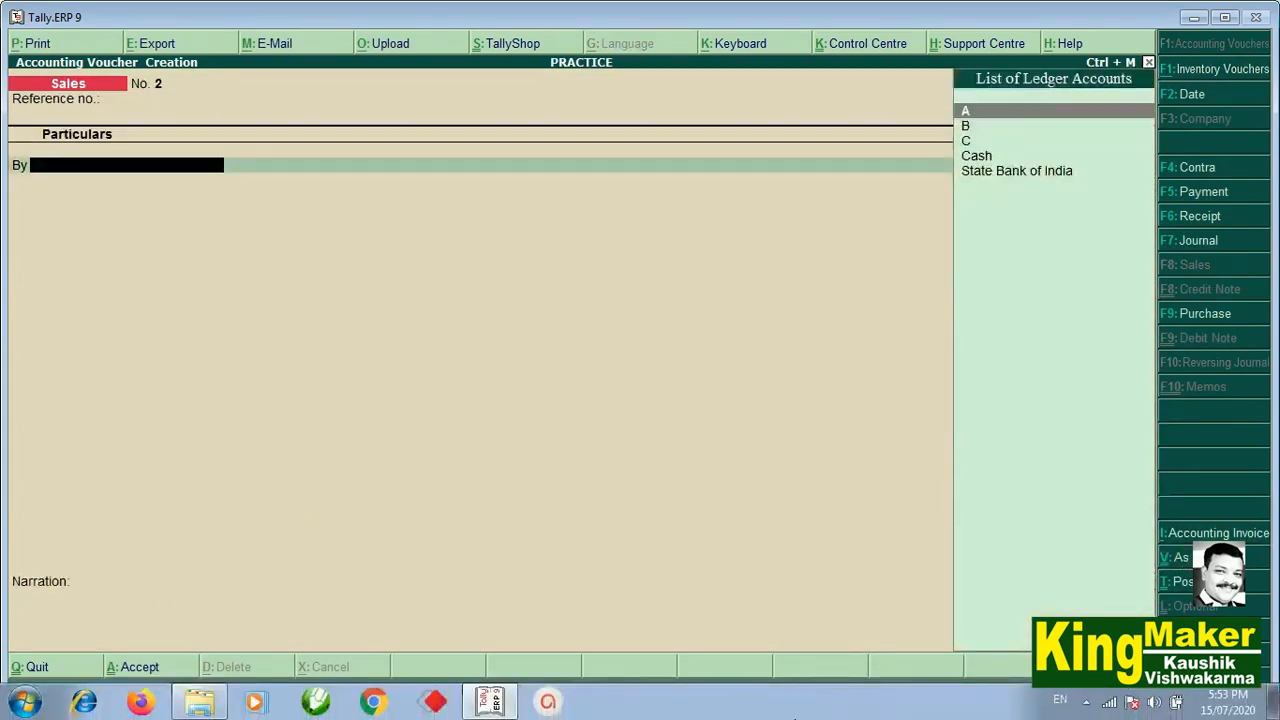
Step: Create a ledger named D for the debit party from within the sales voucher, placed under Sundry Debtors
key(alt+c)
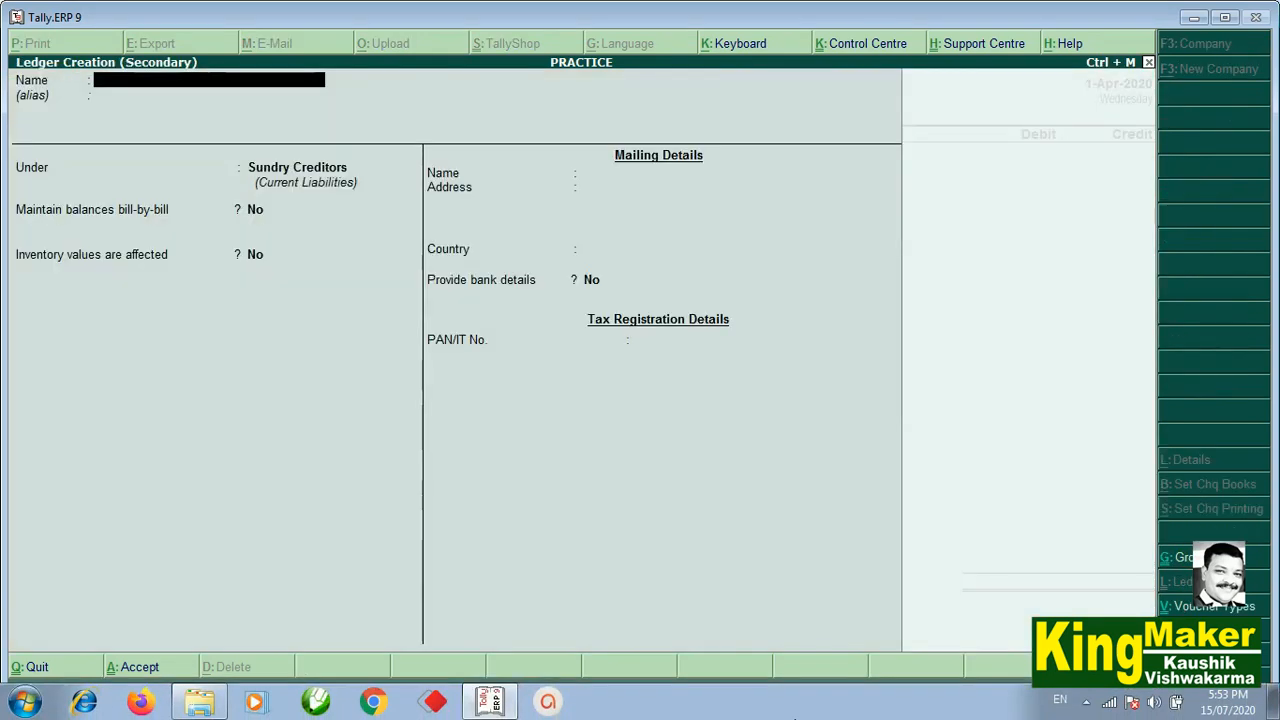
text(D)
key(Return)
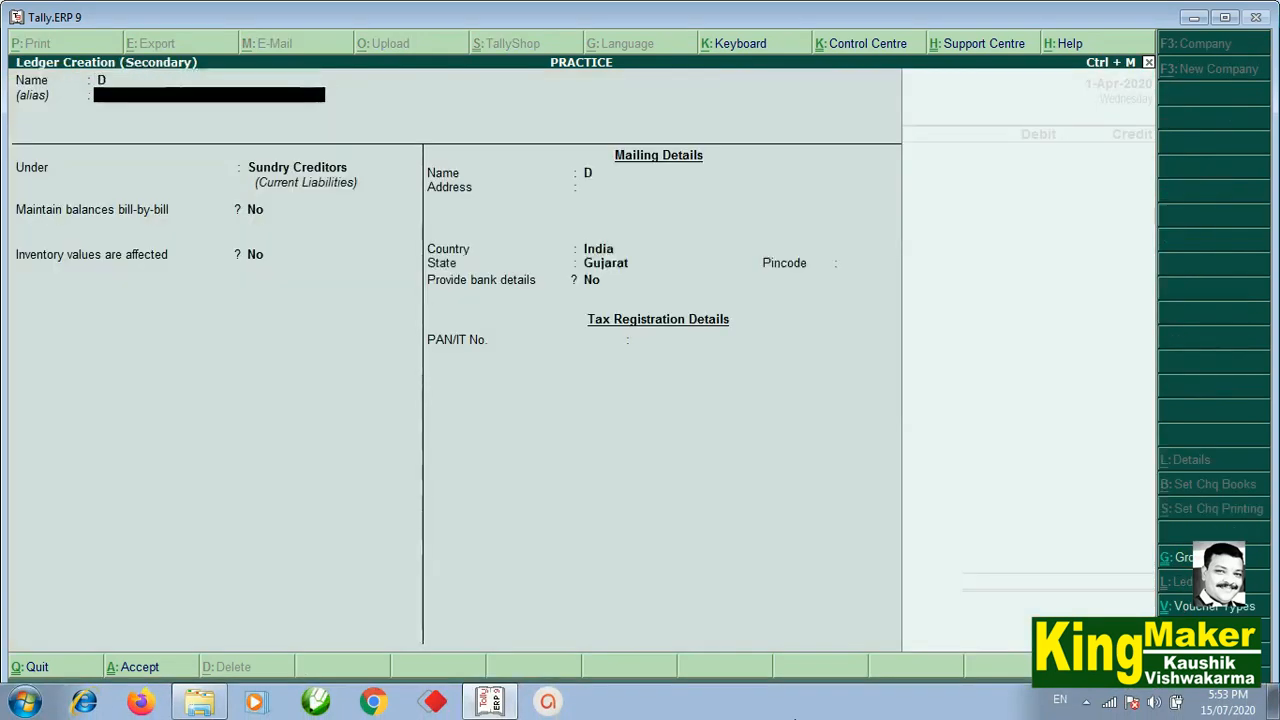
key(Return)
text(S)
key(Down)
key(Down)
key(Down)
key(Down)
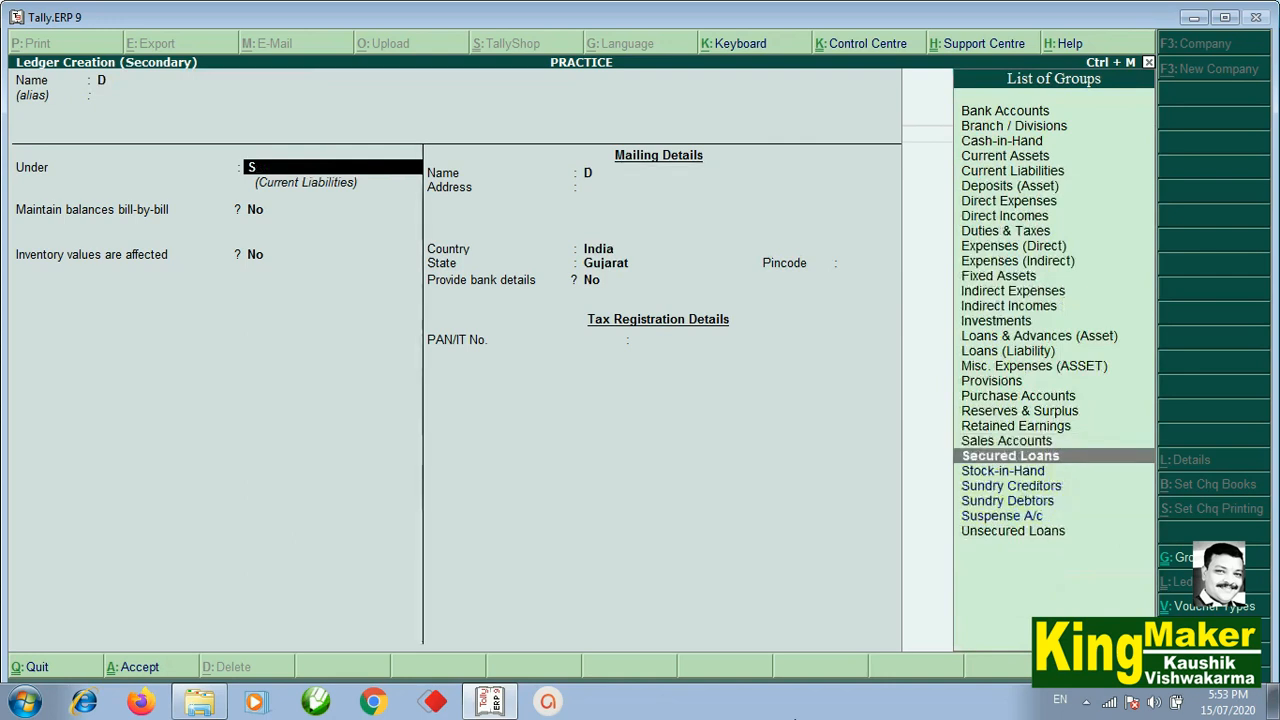
key(Return)
Step: Keep the default values for the remaining details of ledger D and save it as the party of the sales voucher
key(Return)
key(Return)
key(Return)
key(Return)
key(Return)
key(Return)
key(Return)
key(Return)
key(Return)
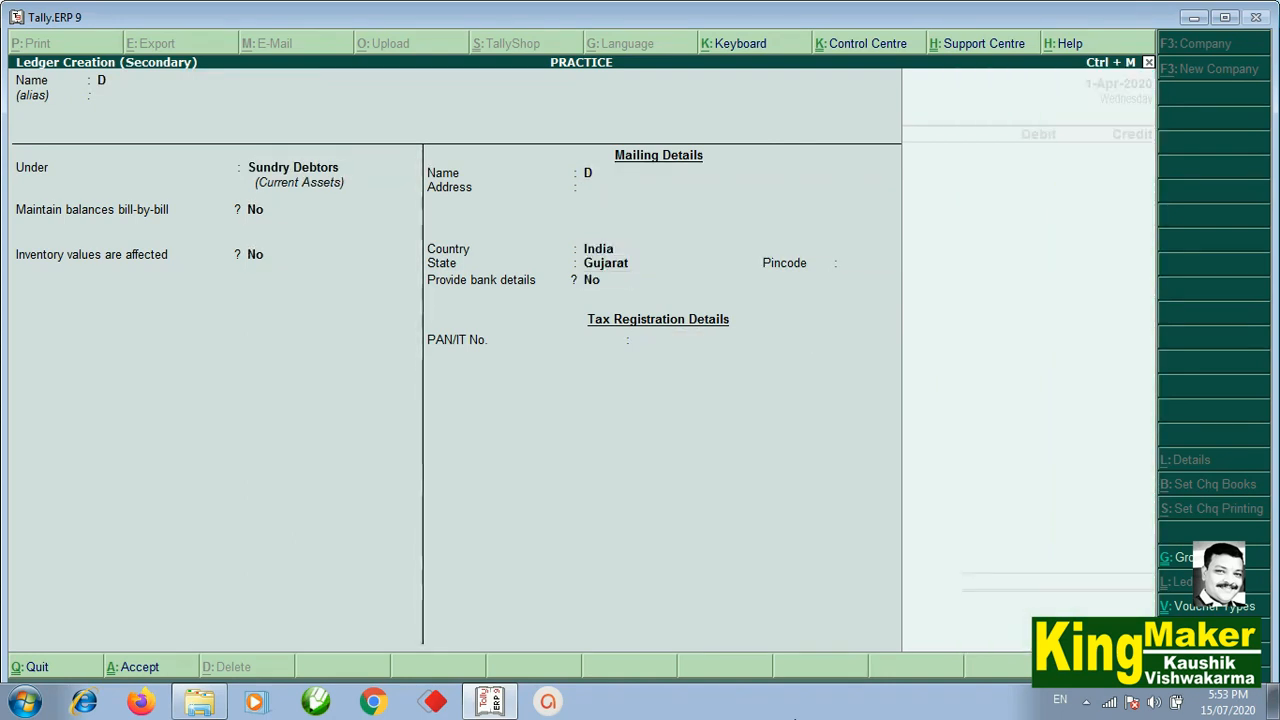
key(Return)
key(Return)
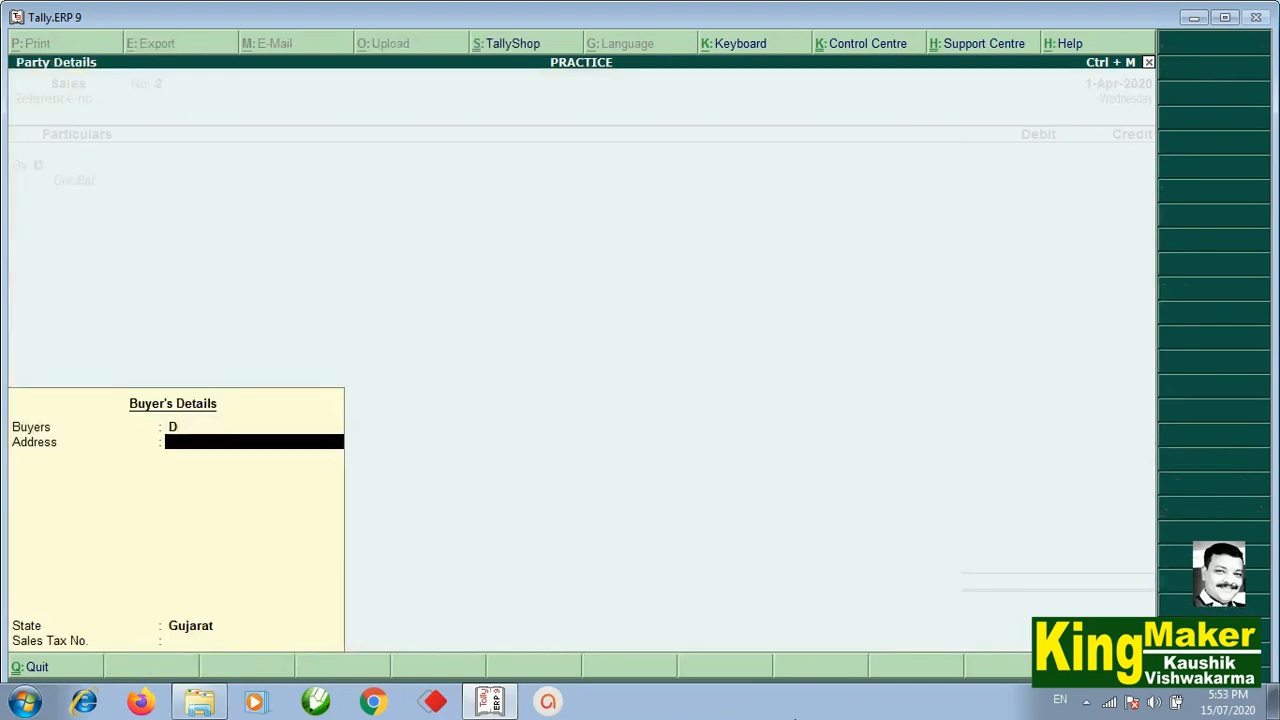
Step: Accept the buyer's details, debit D with 10000 against Sales A/c and save the sales voucher without a narration
key(Return)
key(Return)
key(Return)
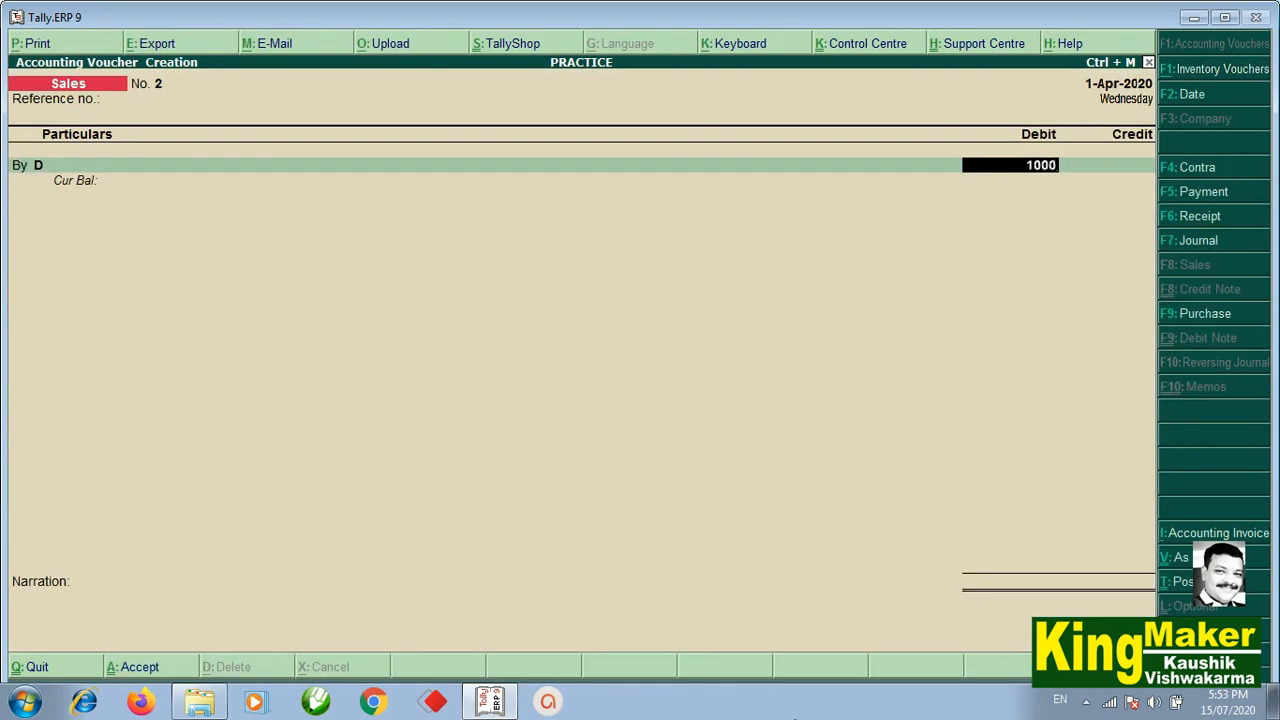
key(Return)
key(Return)
key(Return)
key(Return)
key(Return)
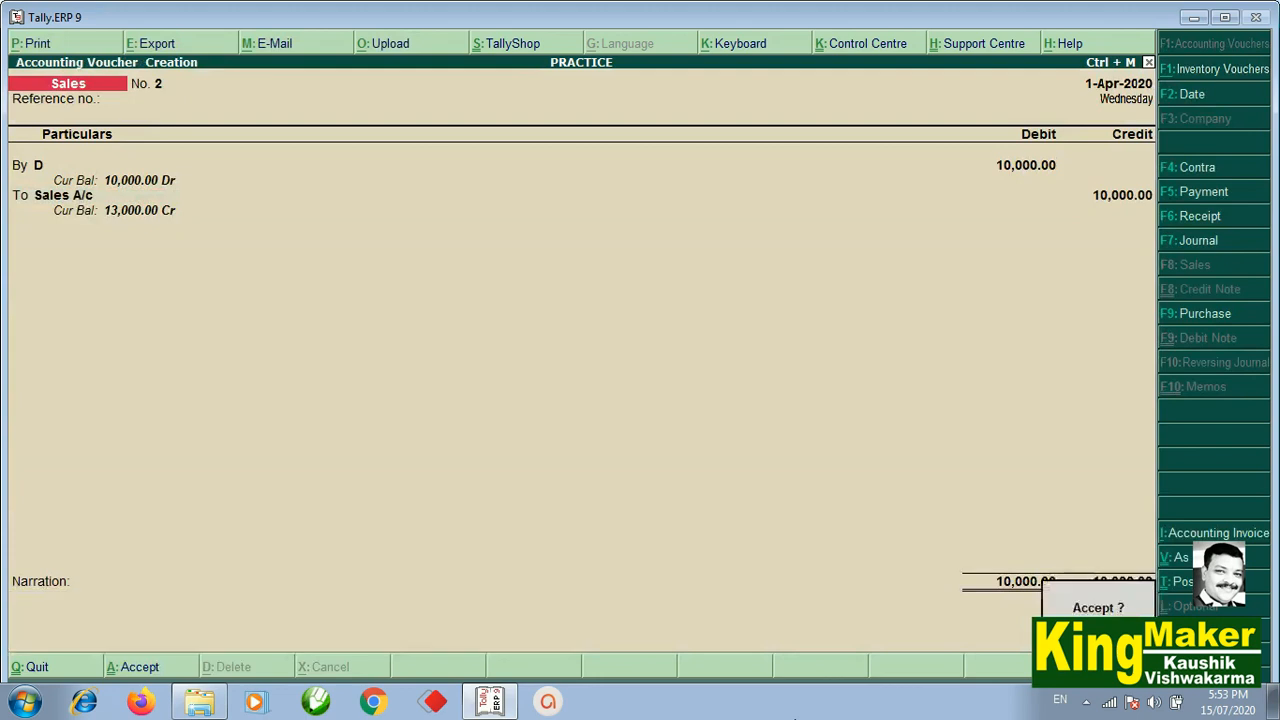
key(Return)
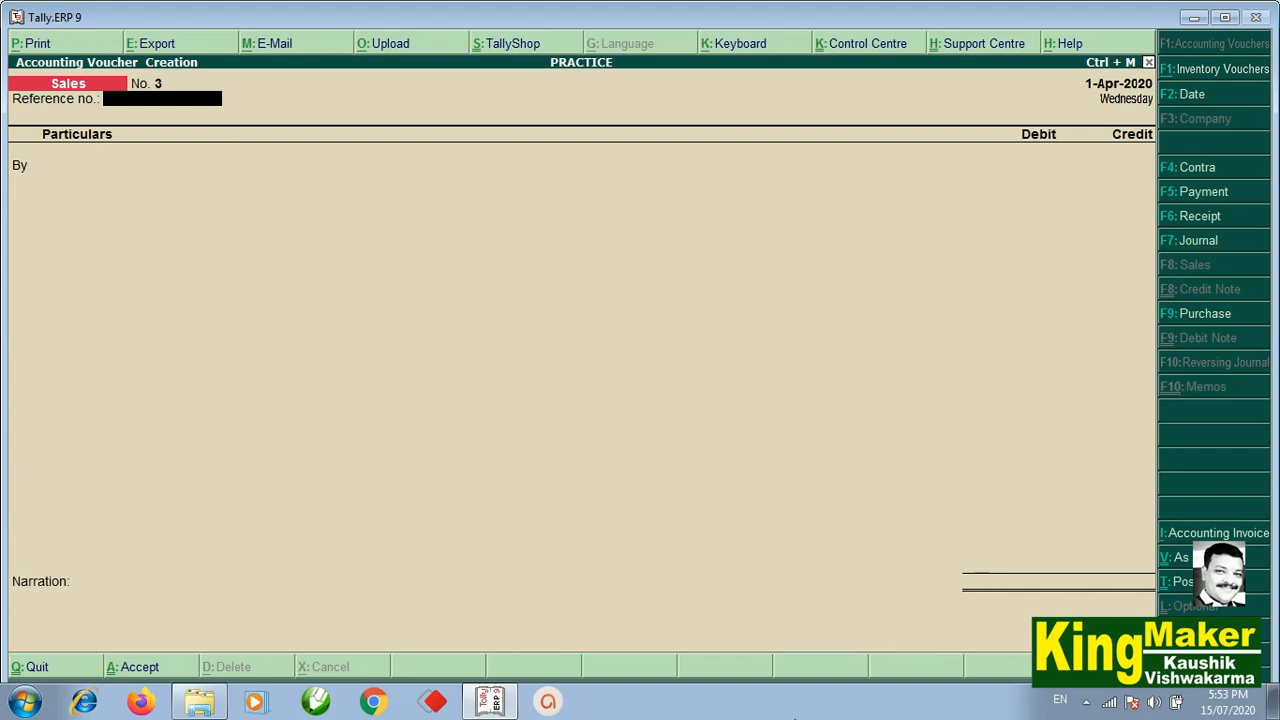
Step: Start a receipt voucher with State Bank of India as the receiving account
key(F6)
text(C)
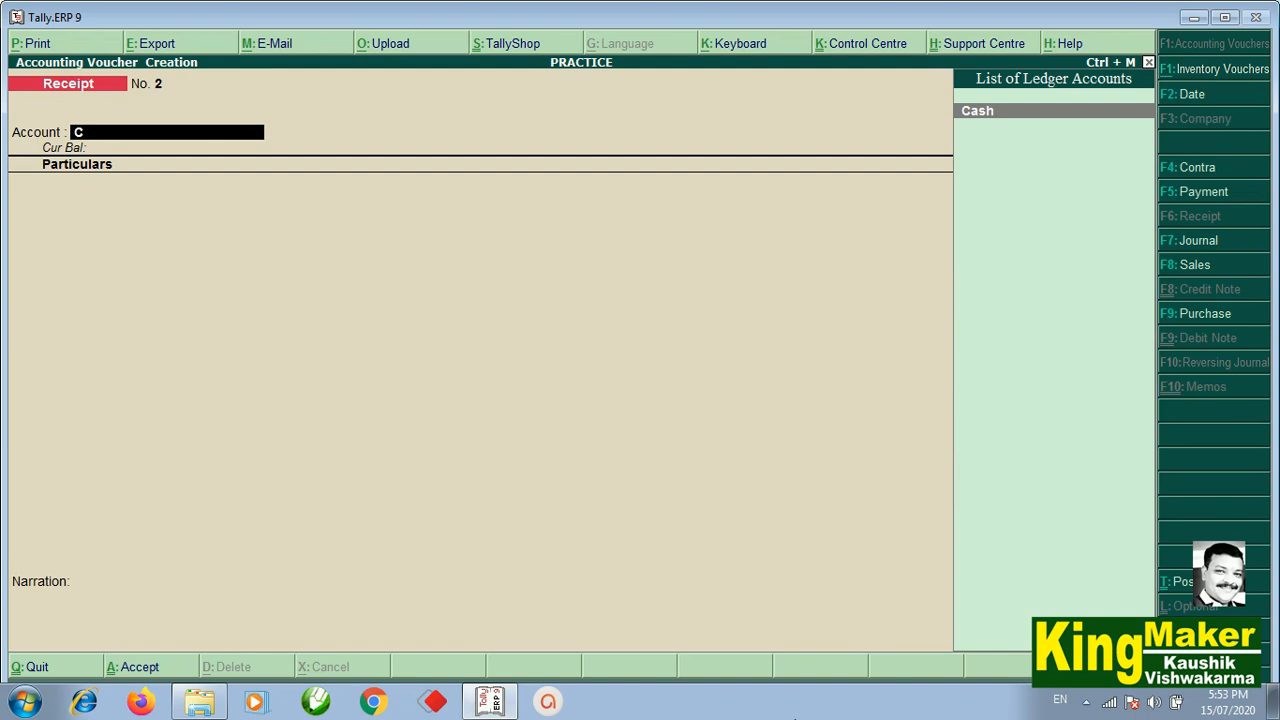
key(BackSpace)
text(S)
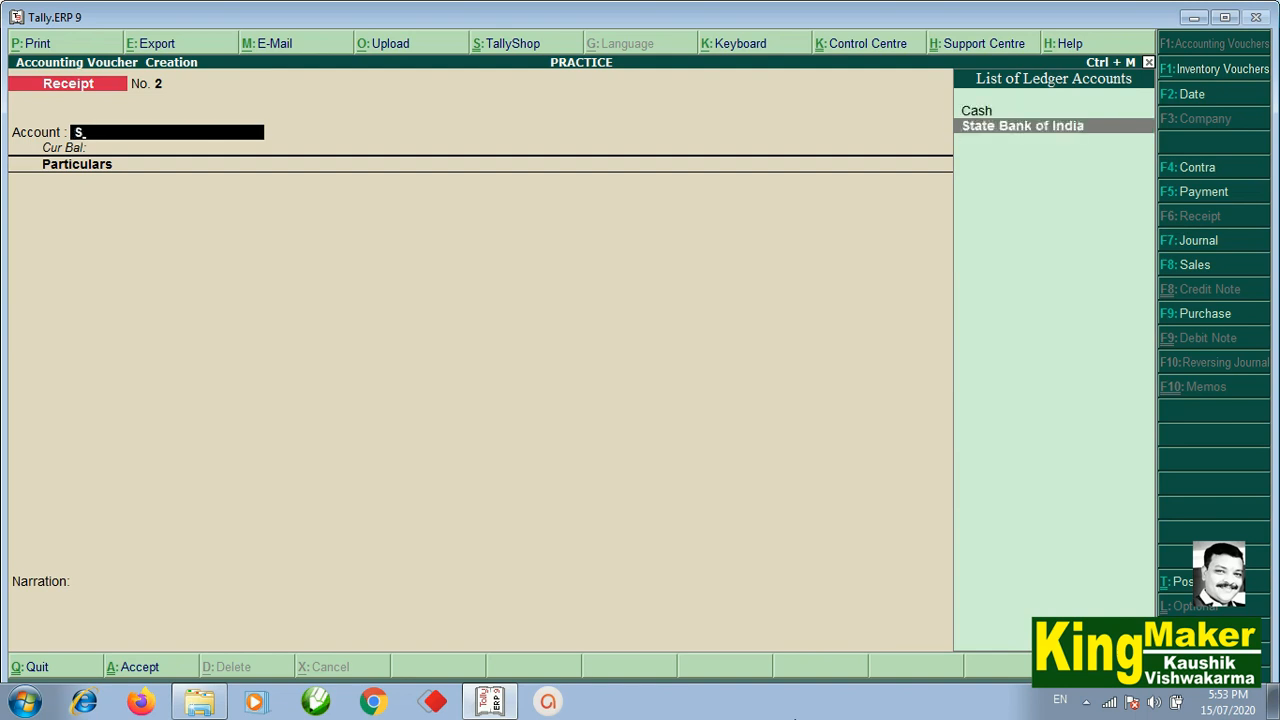
key(Return)
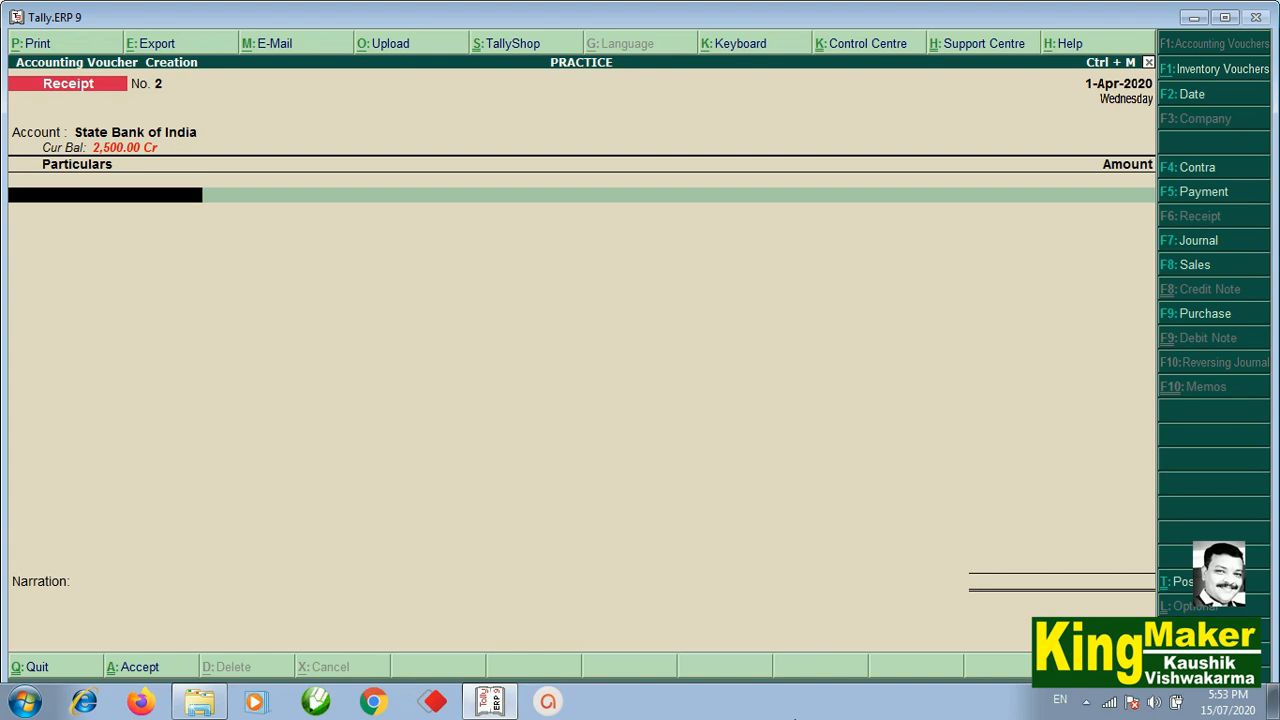
Step: Enter a receipt of 10000 from D, keep the default bank details and save the voucher without a narration
text(D)
key(Return)
text(10,00)
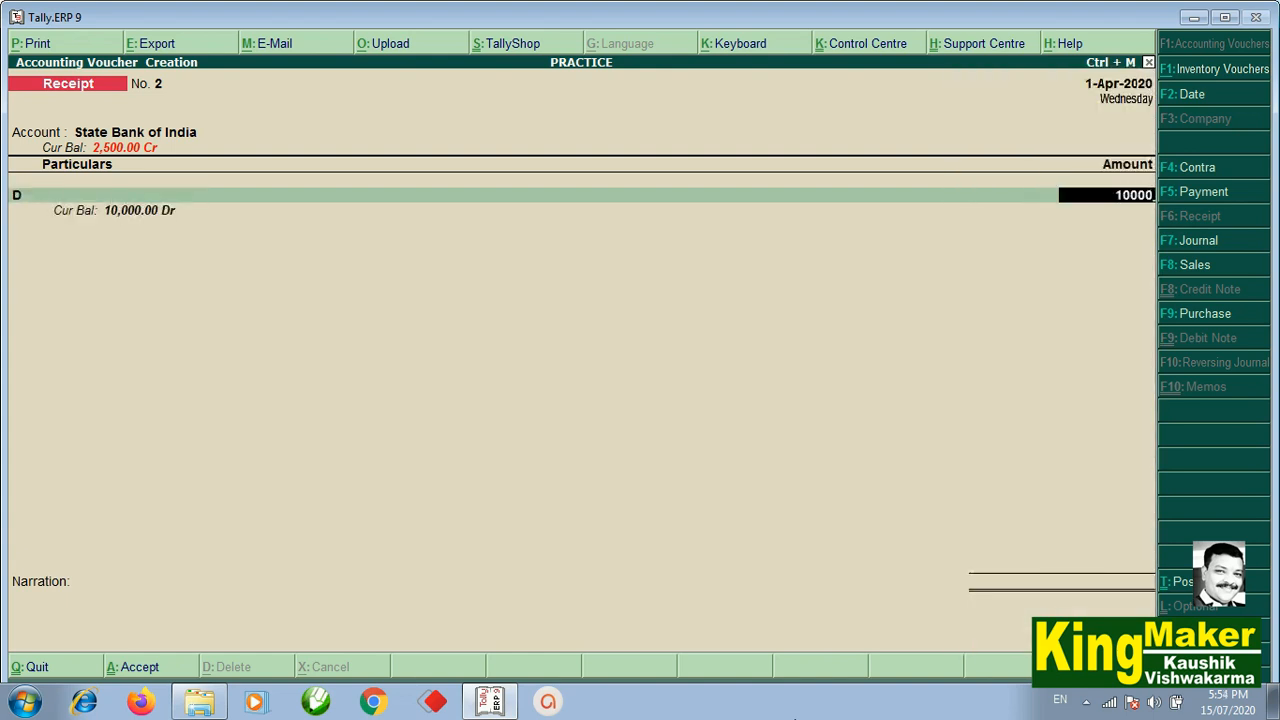
text(0)
key(Return)
key(Return)
key(Return)
key(Return)
key(Return)
key(Return)
key(Return)
key(Return)
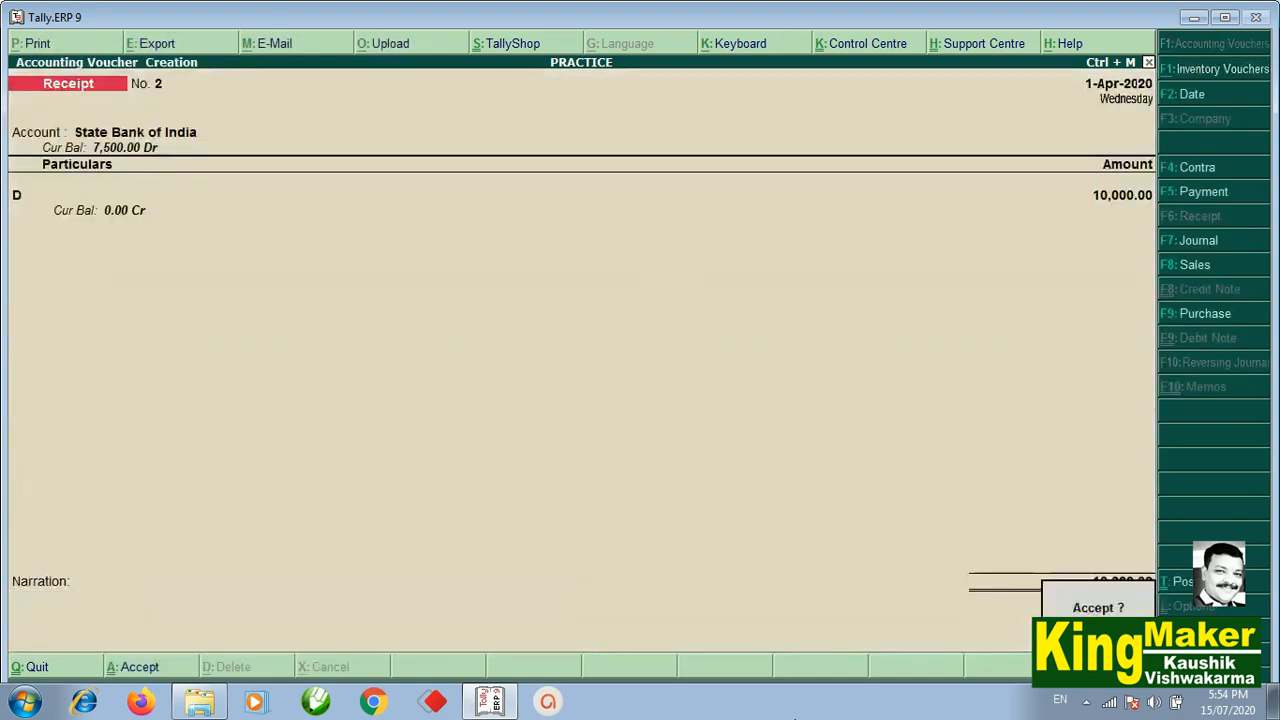
key(Return)
Step: Leave the new receipt voucher unsaved and return to the Gateway of Tally
key(Escape)
key(Return)
key(Escape)
key(Escape)
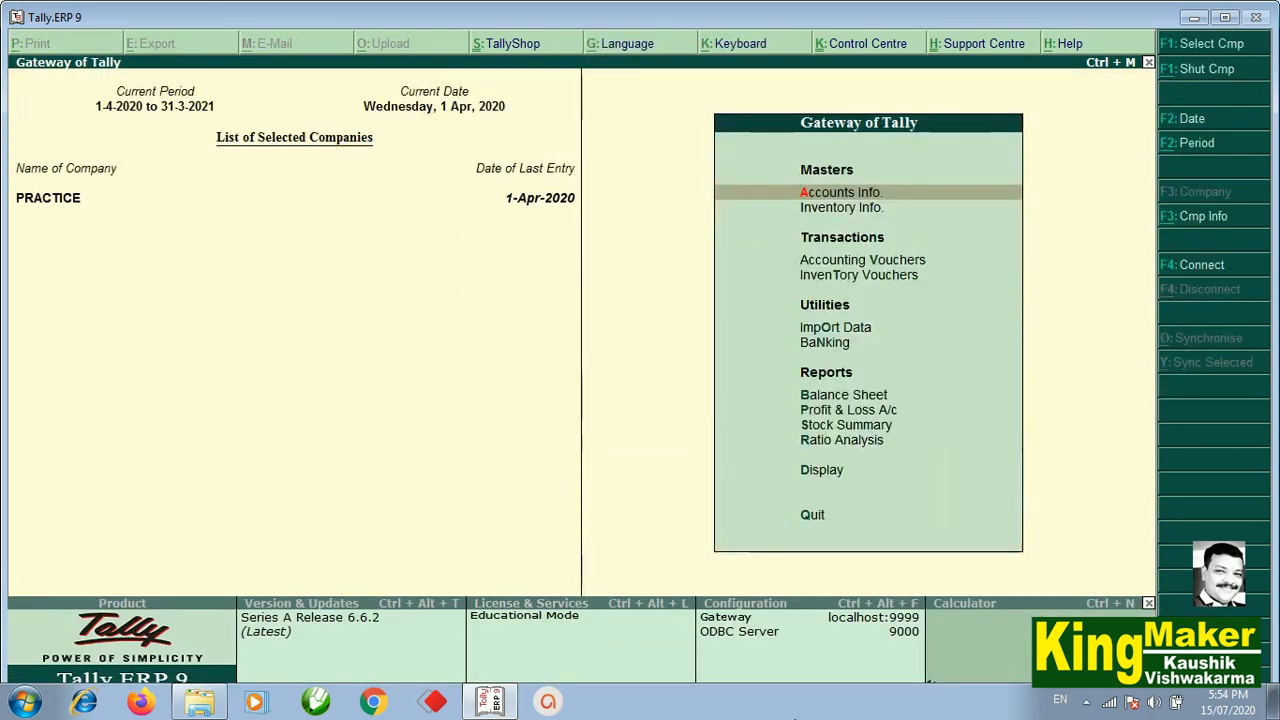
Step: Examine the gross and nett result in the Profit & Loss A/c report, expand it to detailed form and close it
key(Down)
key(Down)
key(Down)
key(Down)
key(Down)
key(Down)
key(Down)
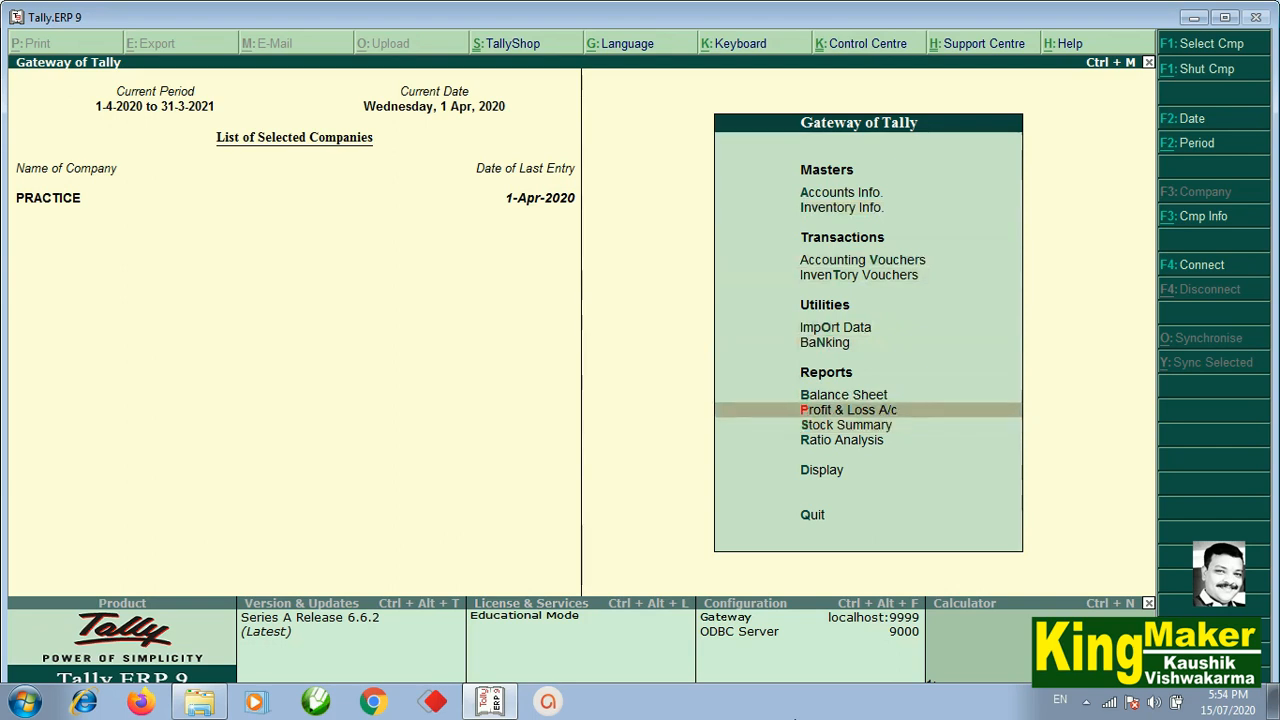
key(Return)
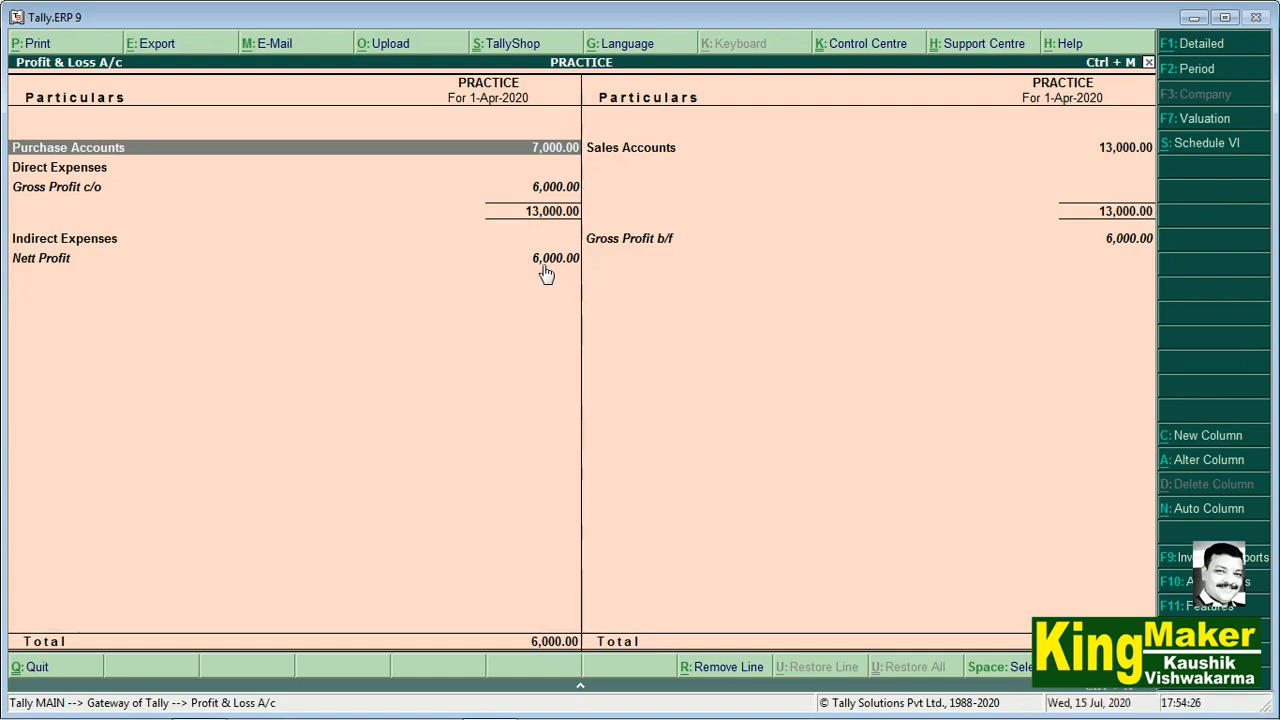
click(1203, 45)
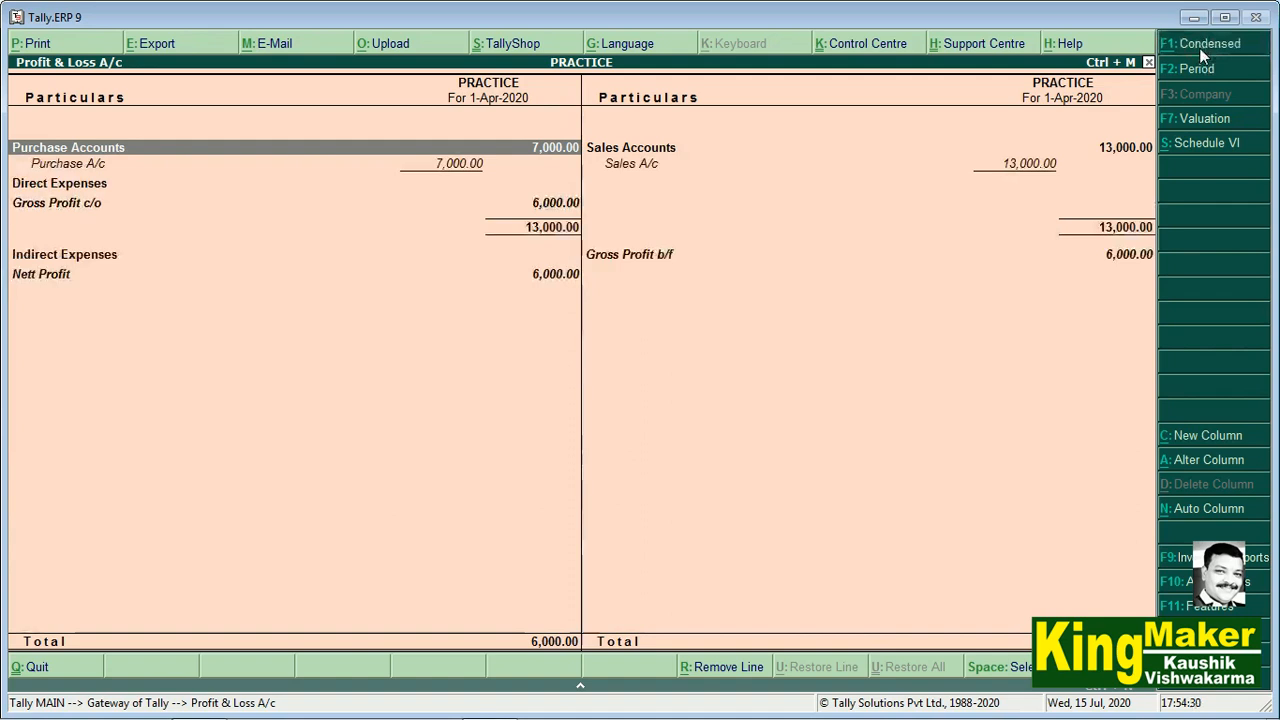
key(Escape)
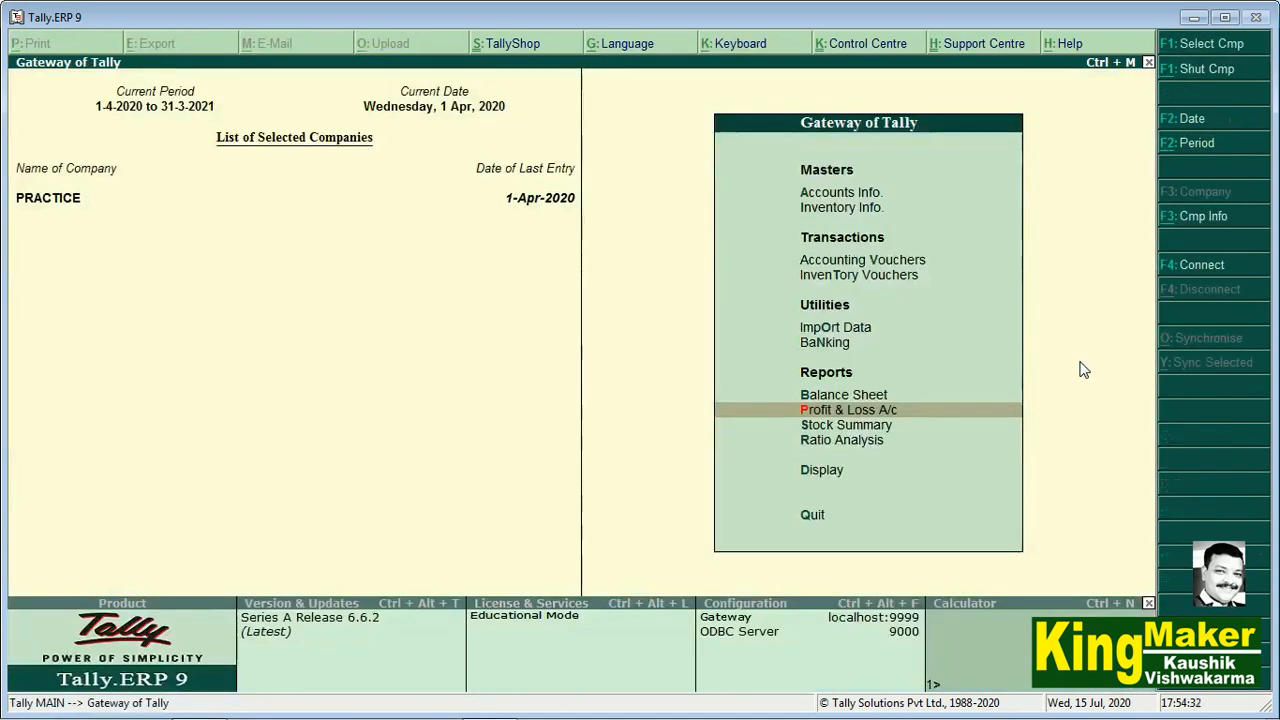
Step: Examine the liabilities and assets in the Balance Sheet report, expand it to detailed form and close it
key(Up)
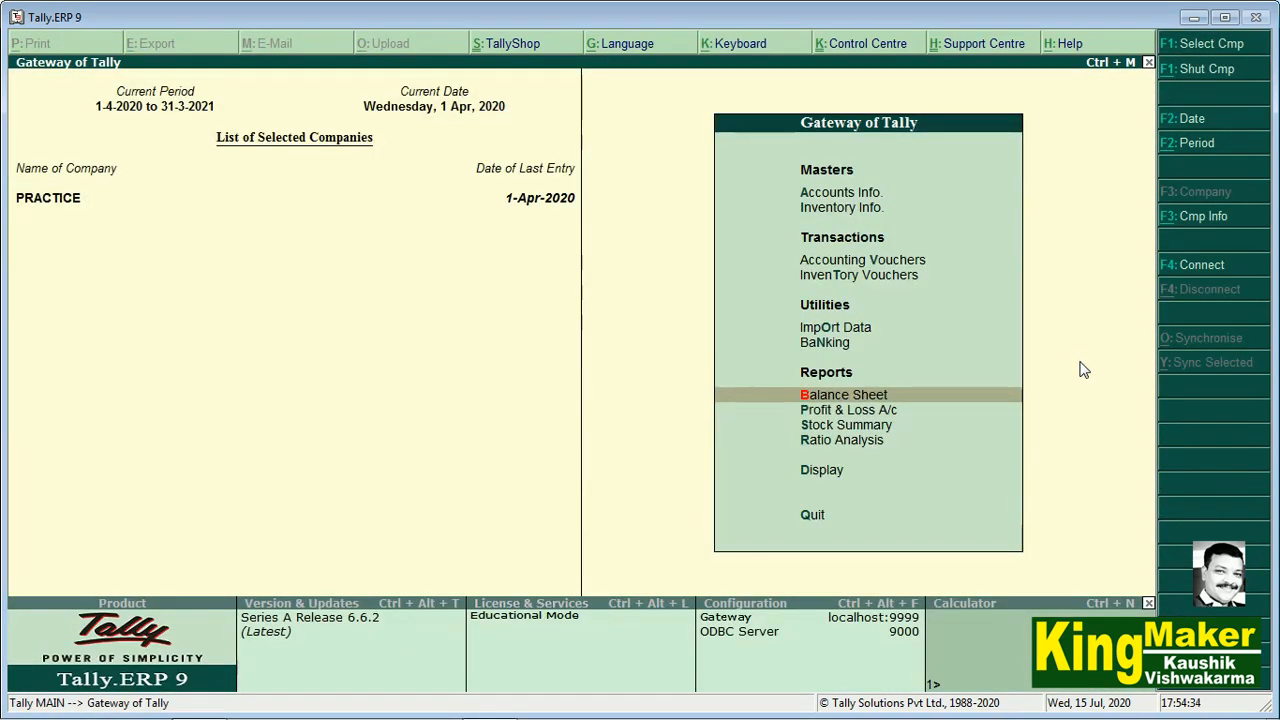
key(Return)
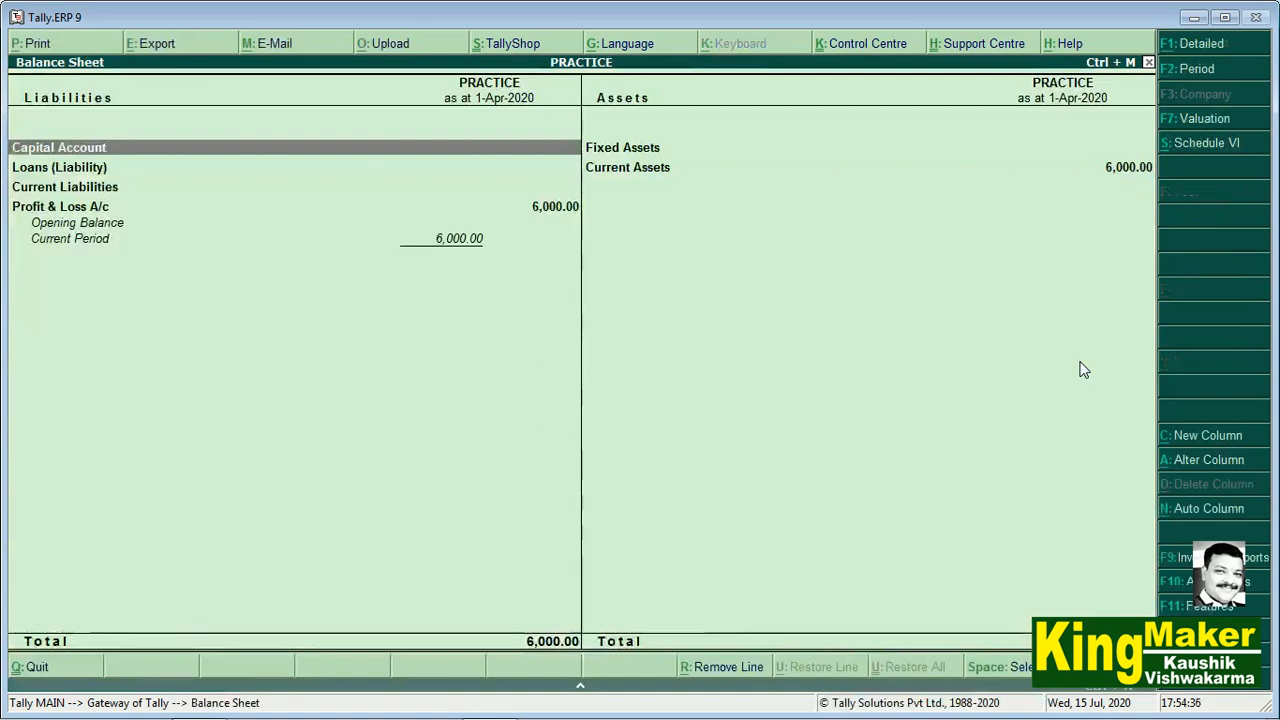
key(alt+F1)
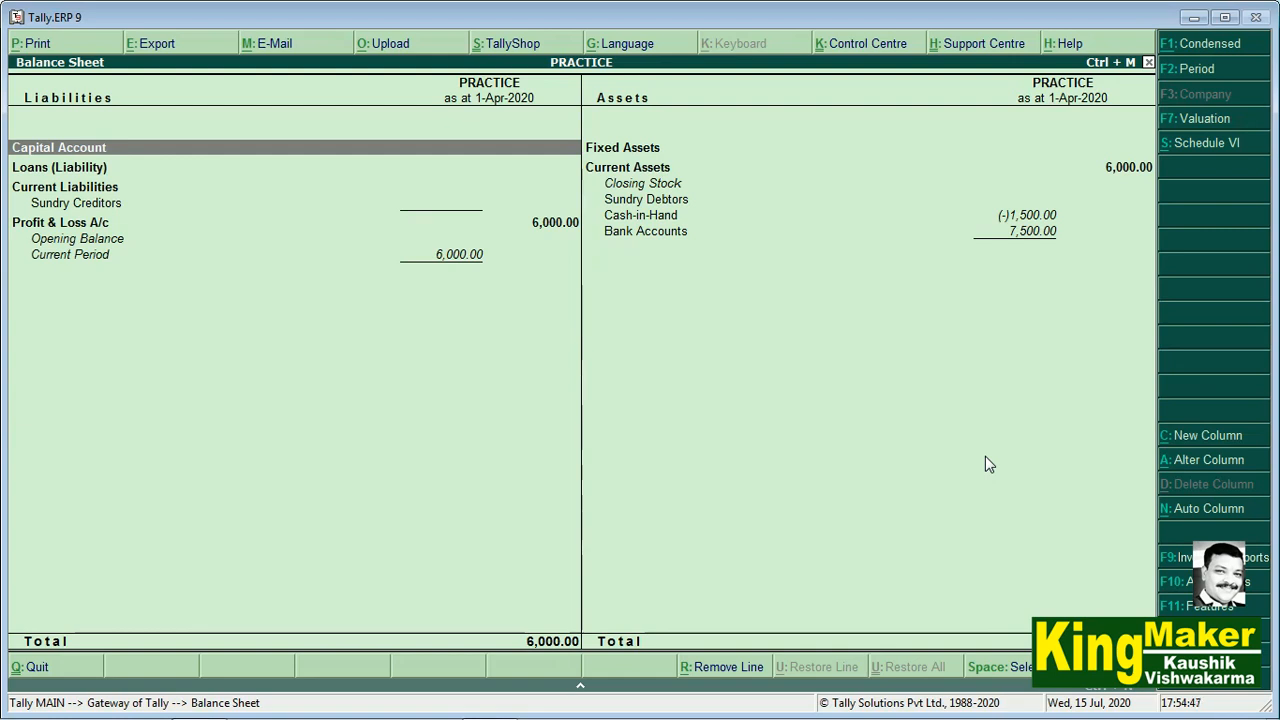
key(Escape)
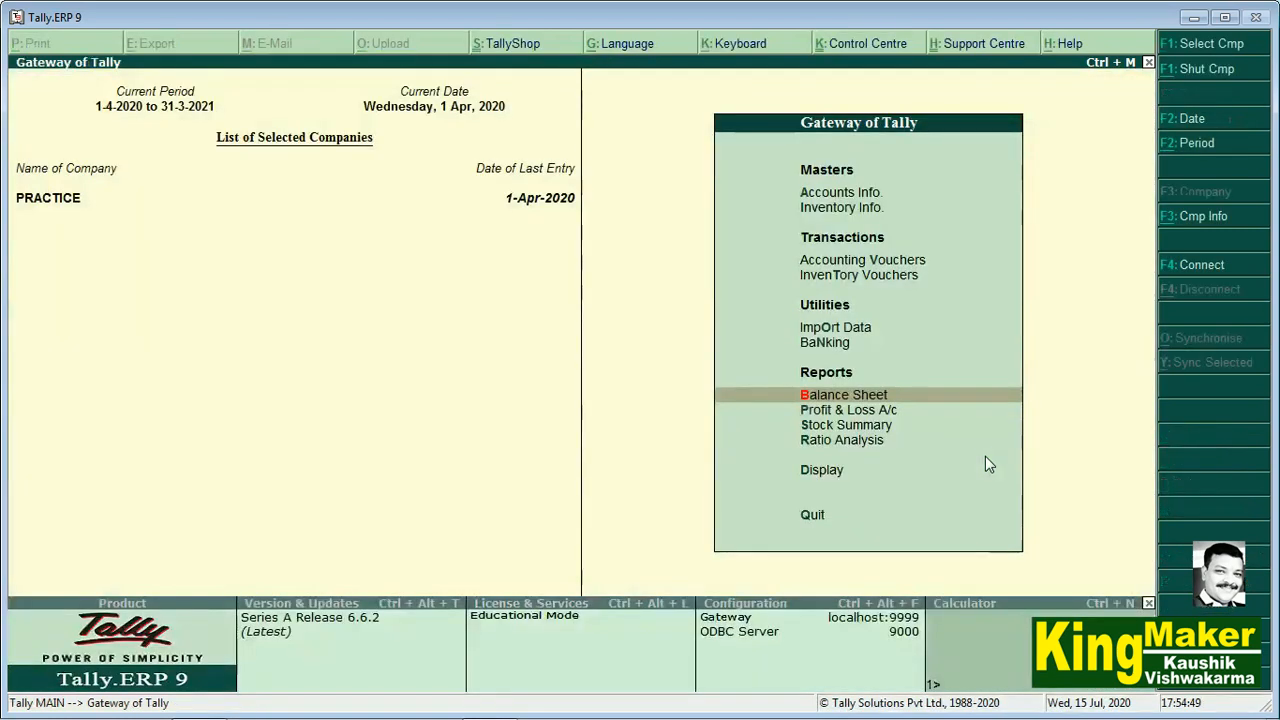
key(Escape)
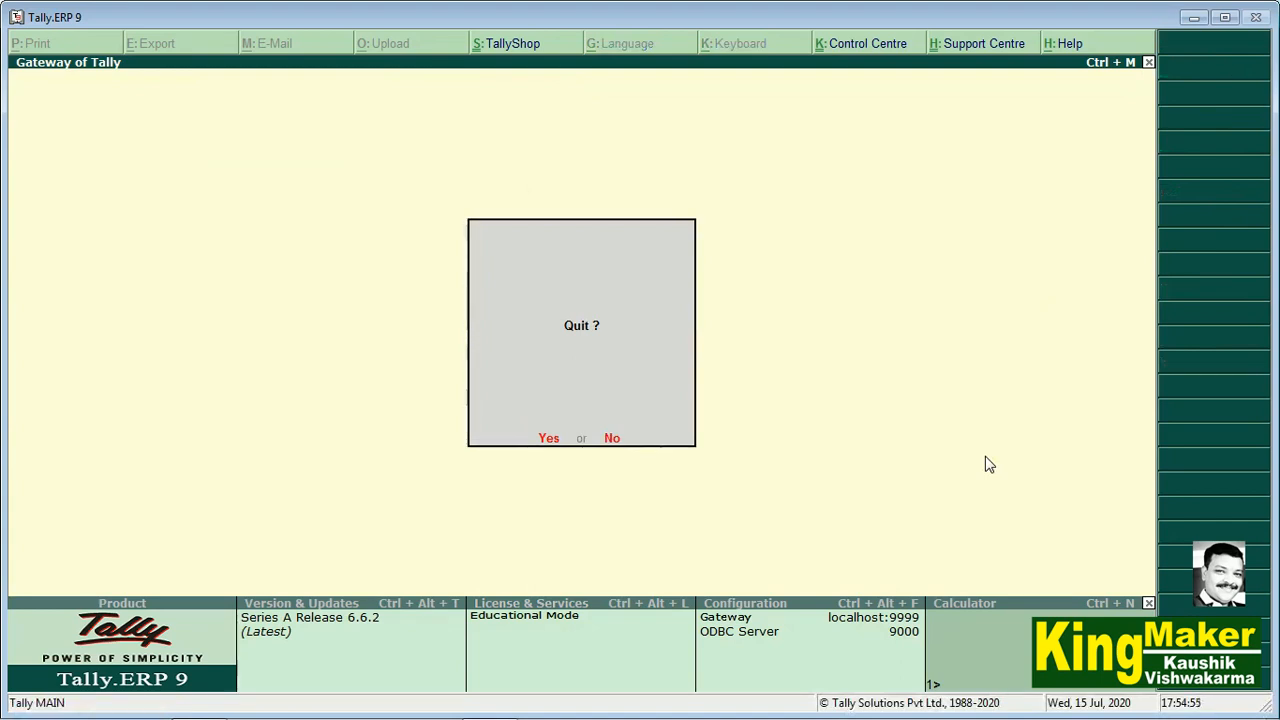
key(n)
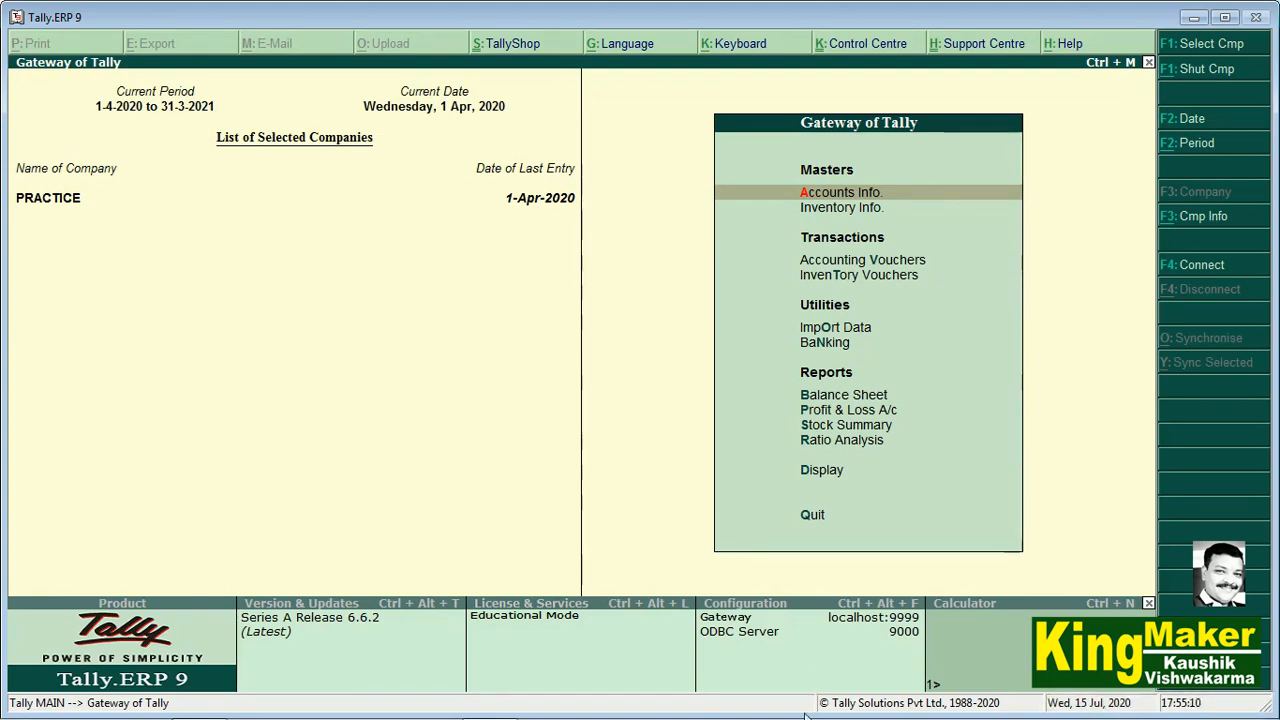
mouse_move(810, 718)
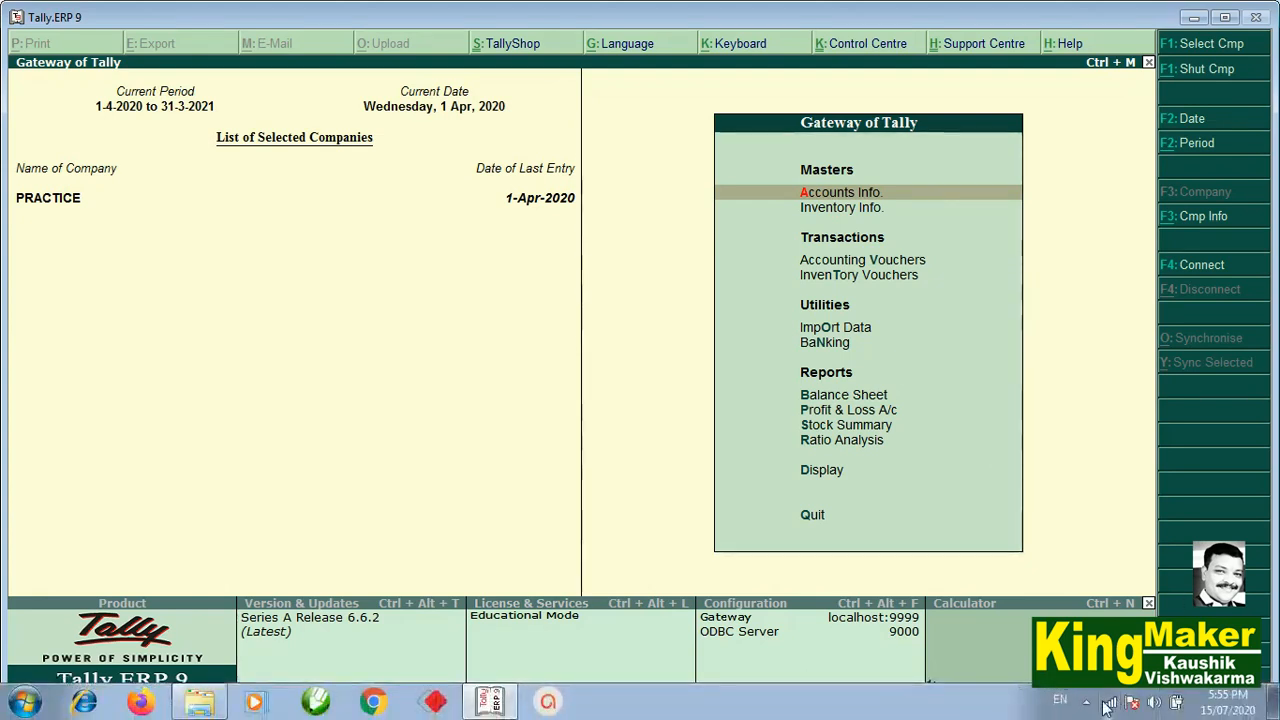
click(1086, 702)
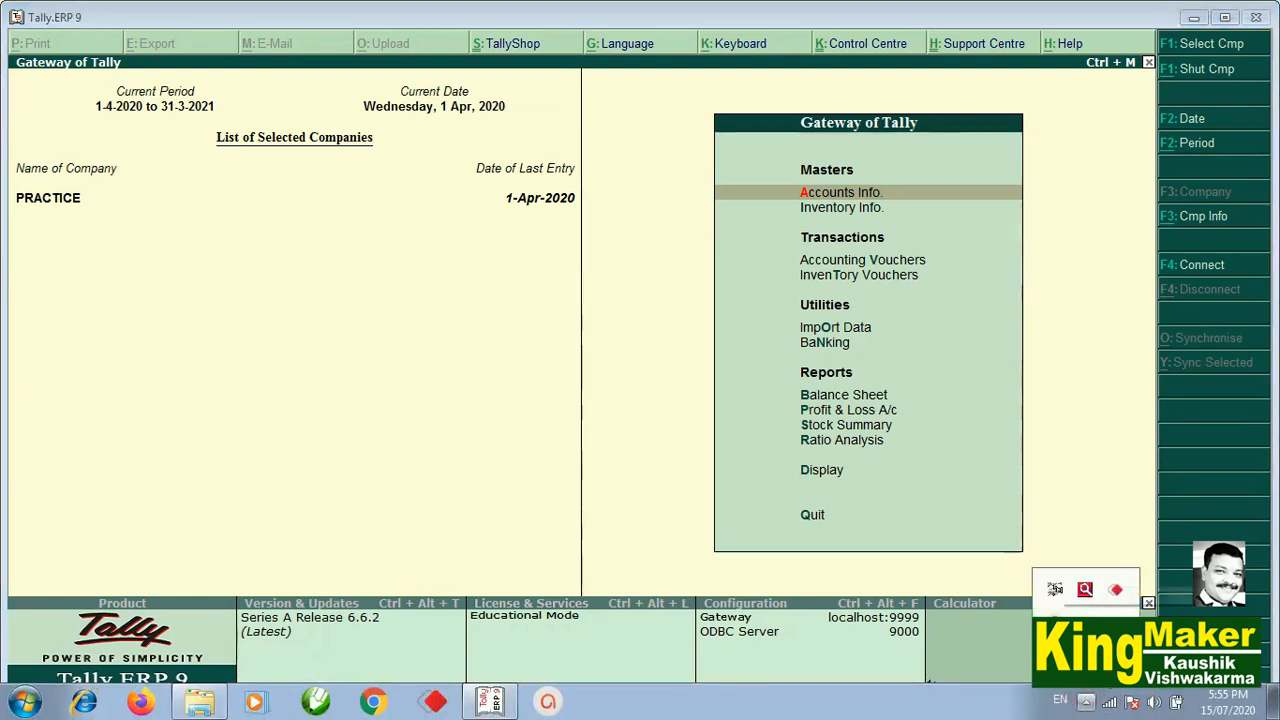